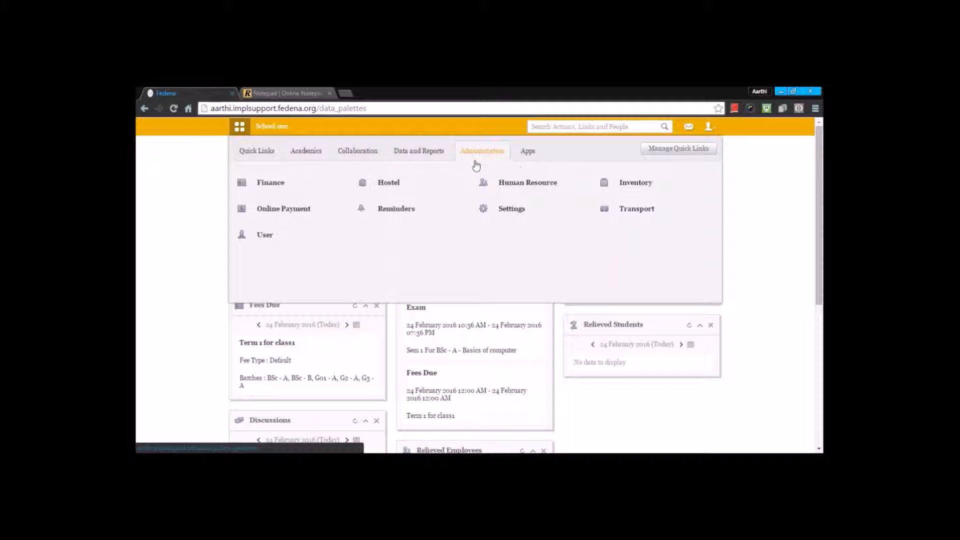
Open the form for creating a master fee category from the fee creation area of Finance
{"action": "left_click", "coordinate": [268, 182]}
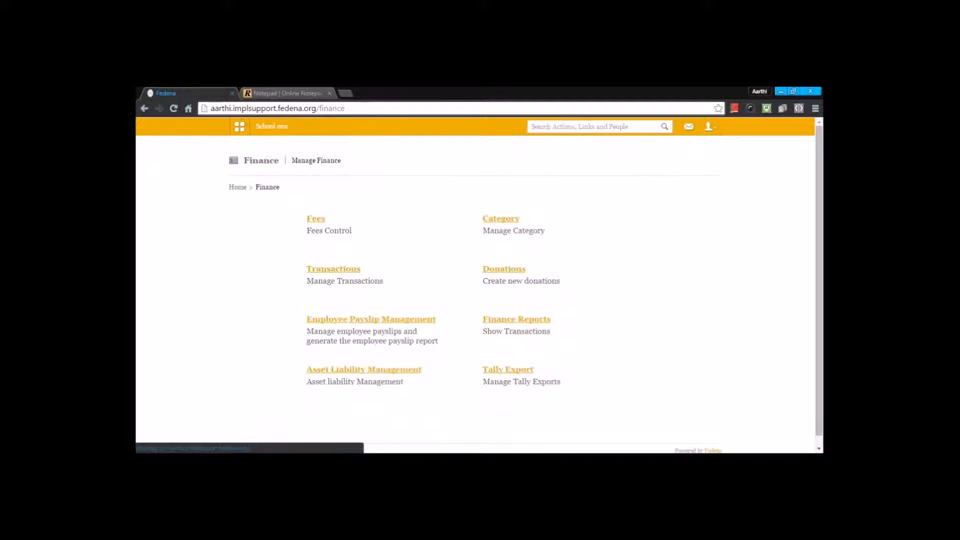
{"action": "left_click", "coordinate": [310, 220]}
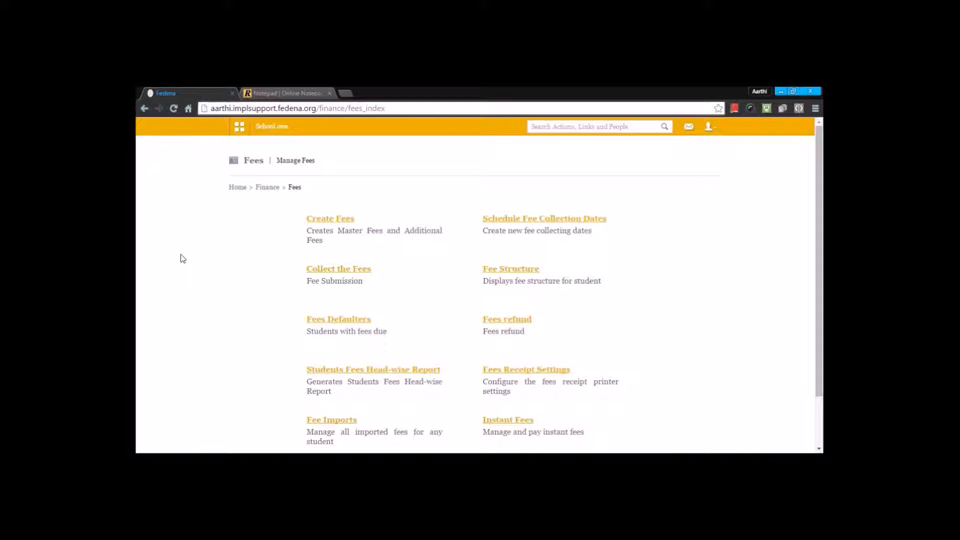
{"action": "left_click", "coordinate": [321, 221]}
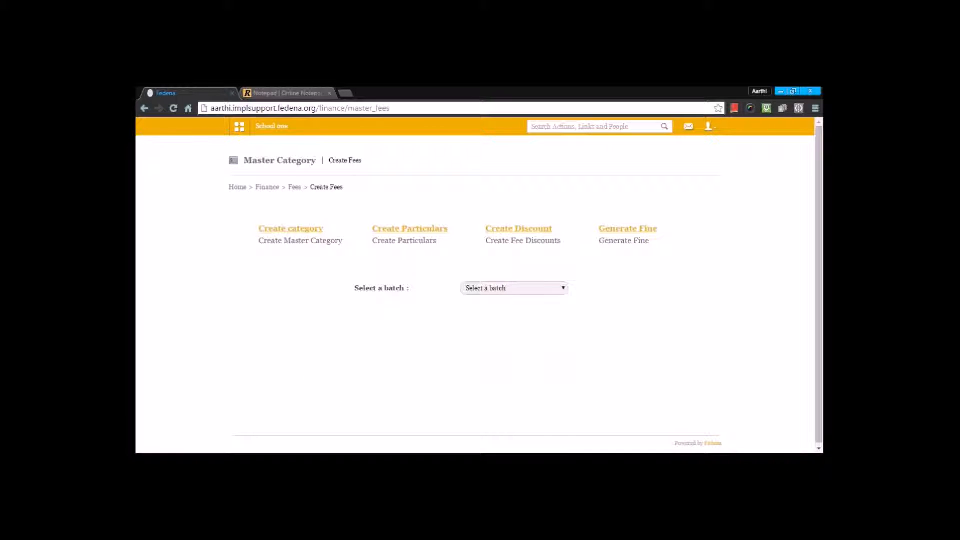
{"action": "left_click", "coordinate": [311, 230]}
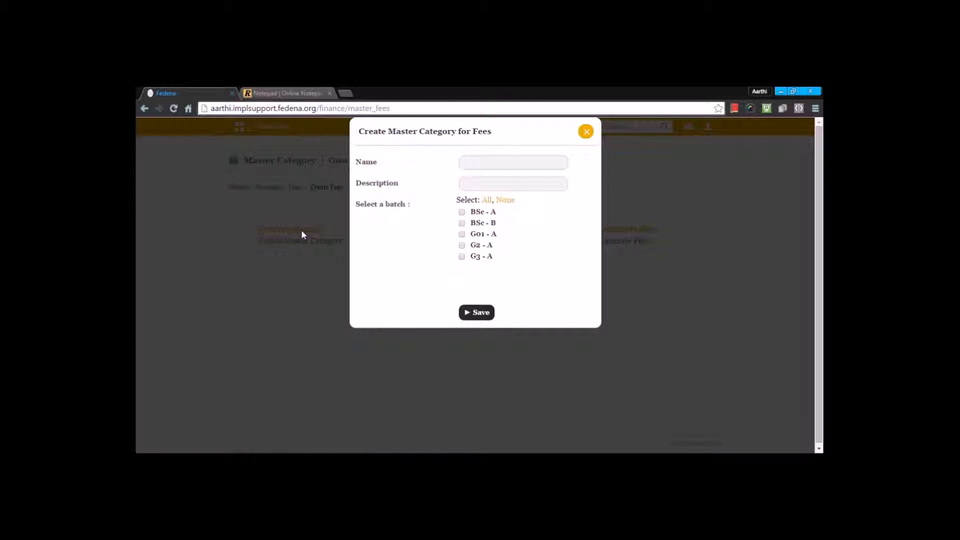
Create a master fee category named Term 2 Fee with the description Term 2 Fee, assigned to all batches
{"action": "left_click", "coordinate": [474, 160]}
{"action": "type", "text": "T"}
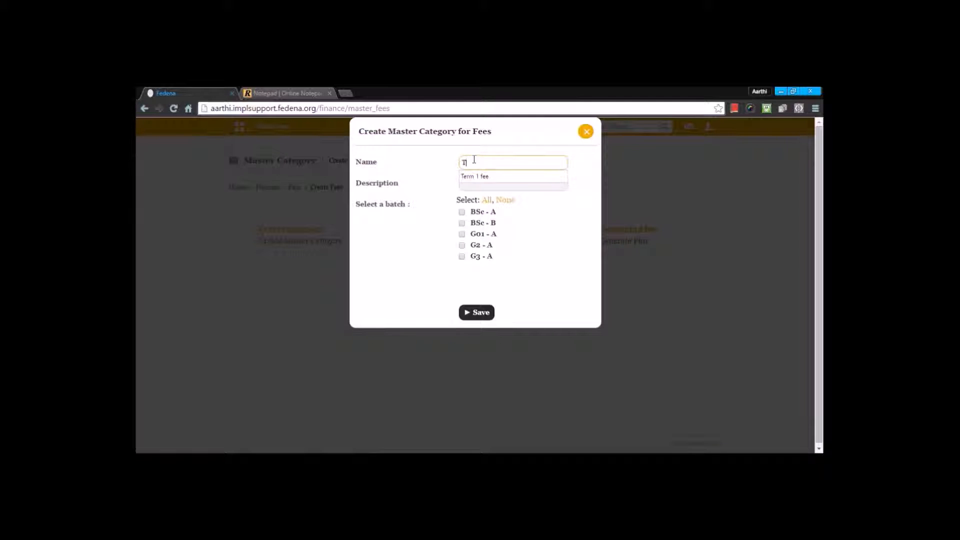
{"action": "type", "text": "erm 2"}
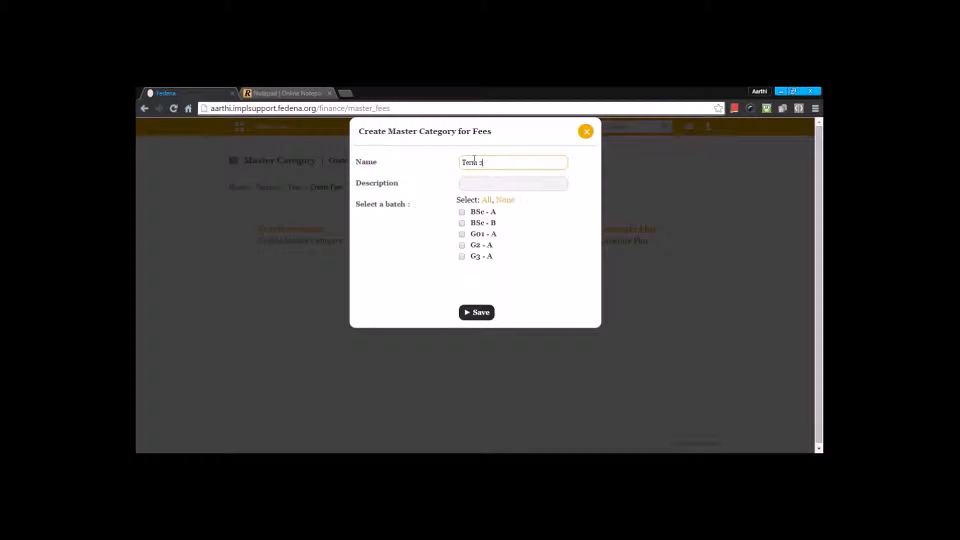
{"action": "type", "text": " Fee"}
{"action": "left_click", "coordinate": [491, 188]}
{"action": "left_click_drag", "start_coordinate": [514, 161], "coordinate": [386, 160]}
{"action": "key", "text": "ctrl+c"}
{"action": "left_click", "coordinate": [478, 190]}
{"action": "key", "text": "ctrl+v"}
{"action": "left_click", "coordinate": [394, 223]}
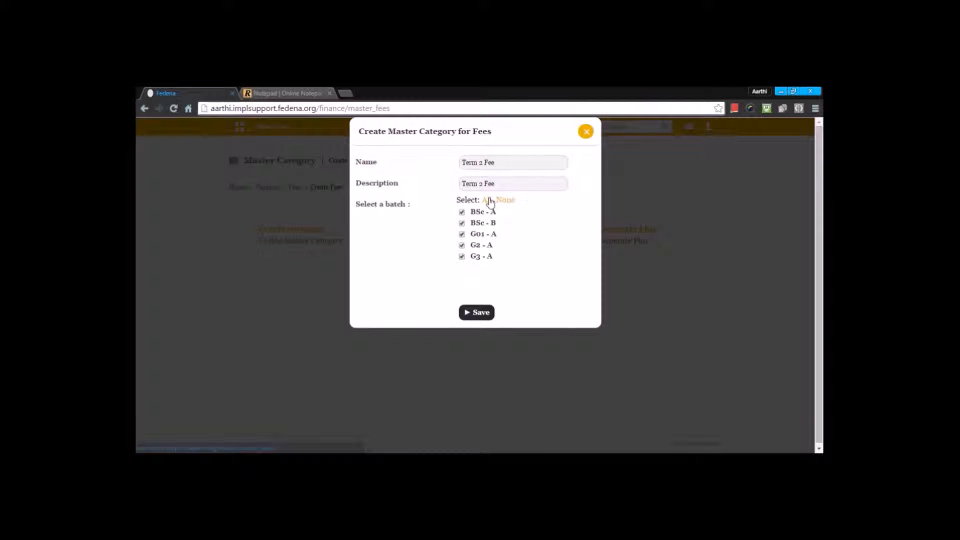
{"action": "left_click", "coordinate": [481, 315]}
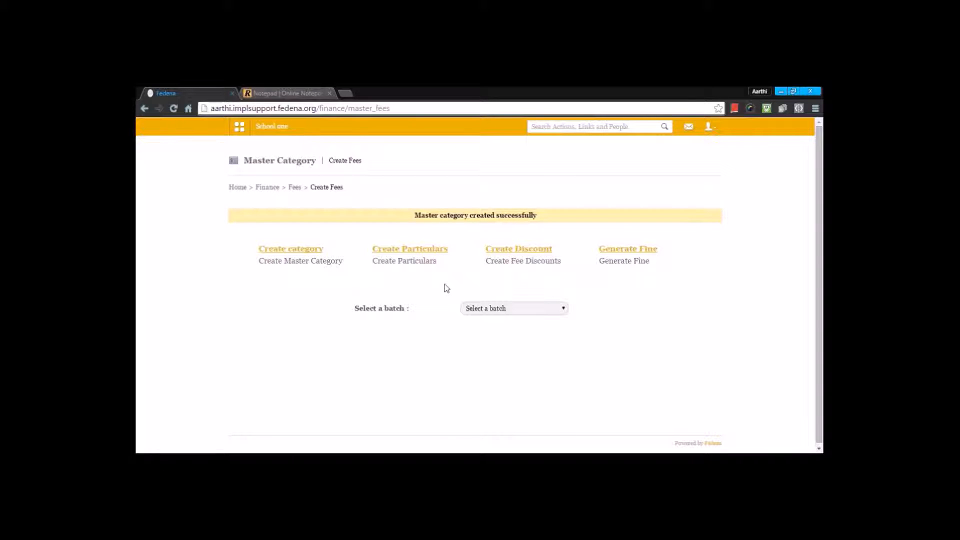
Start a new fee particular named Admission fee in the Term 2 Fee category, covering all batches
{"action": "left_click", "coordinate": [431, 254]}
{"action": "left_click", "coordinate": [413, 223]}
{"action": "type", "text": "Admission fee"}
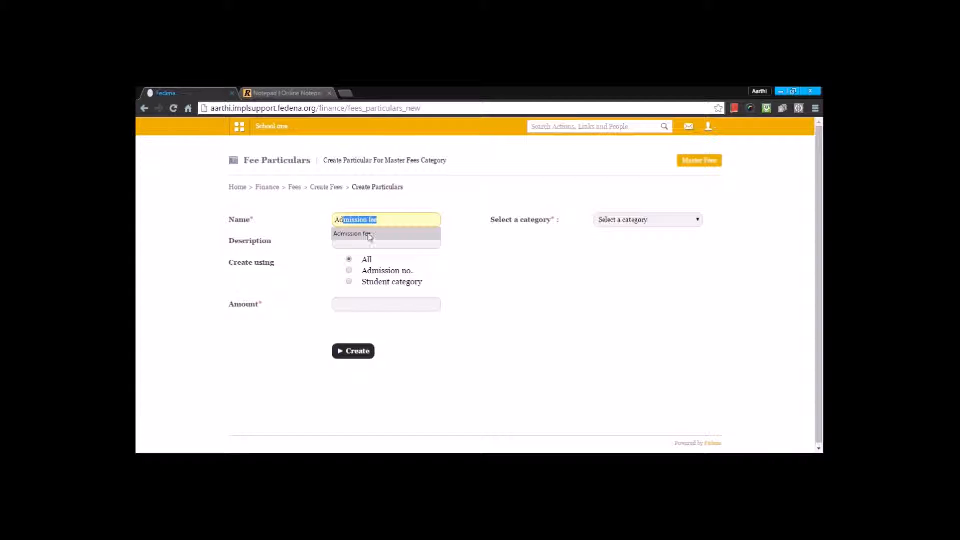
{"action": "left_click", "coordinate": [369, 235]}
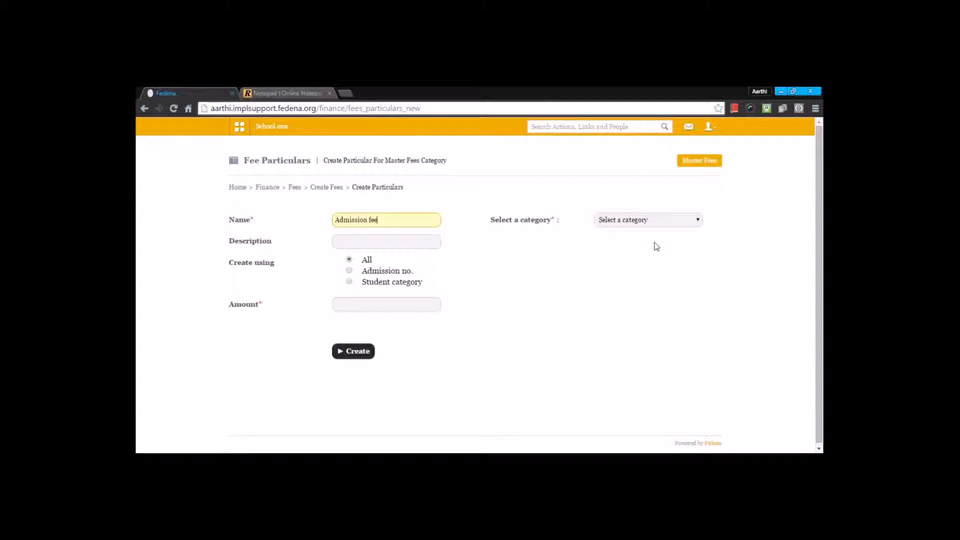
{"action": "left_click", "coordinate": [643, 221]}
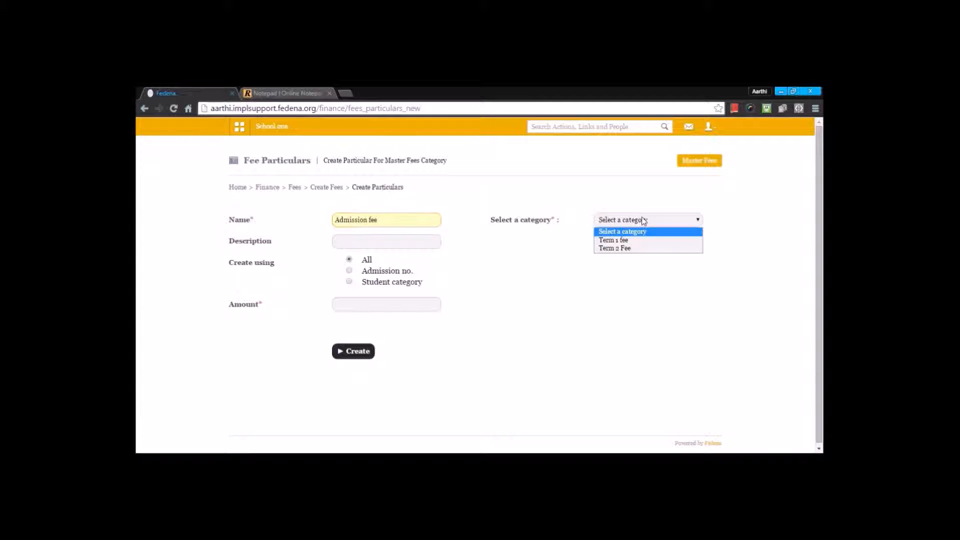
{"action": "left_click", "coordinate": [632, 249]}
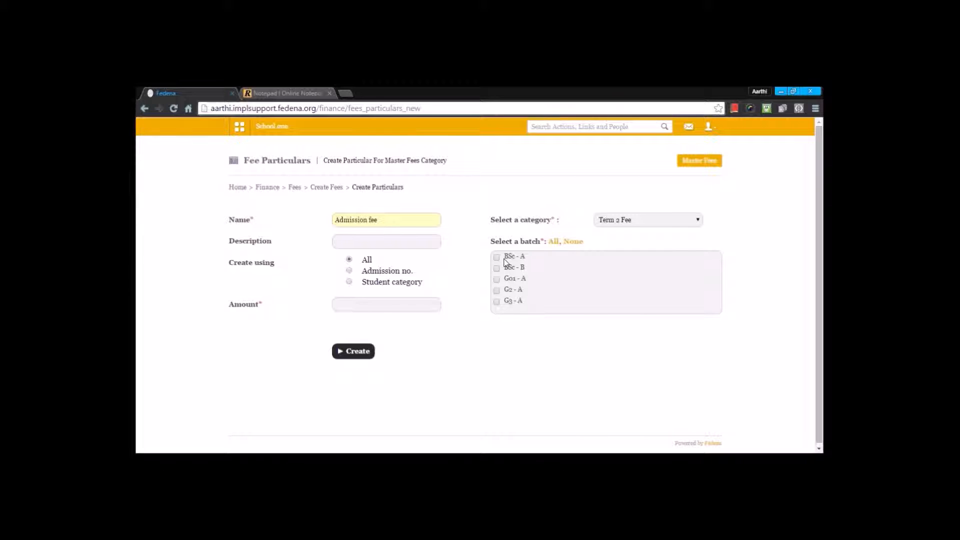
{"action": "left_click", "coordinate": [553, 242]}
Copy the particular's name, Admission fee, into its description
{"action": "left_click", "coordinate": [353, 239]}
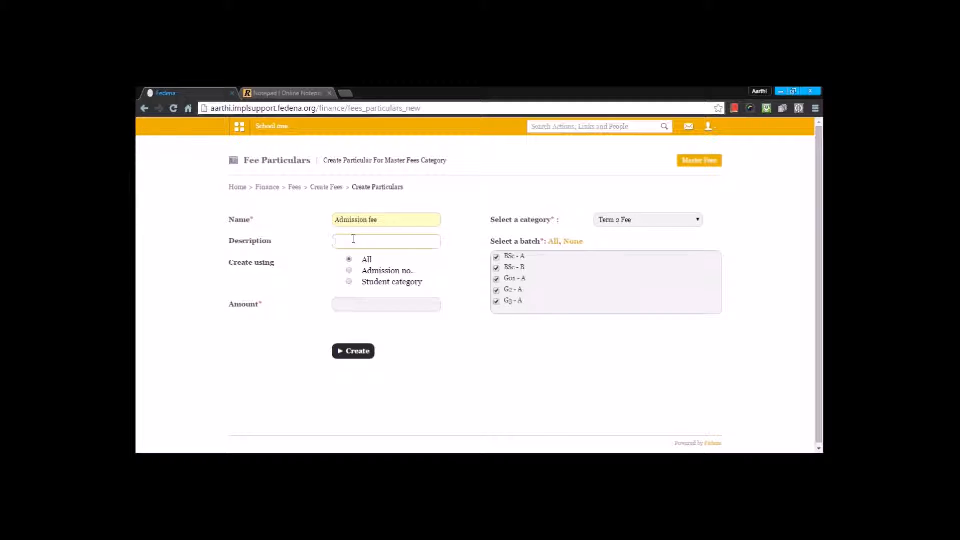
{"action": "left_click_drag", "start_coordinate": [402, 220], "coordinate": [240, 213]}
{"action": "key", "text": "ctrl+c"}
{"action": "left_click", "coordinate": [340, 242]}
{"action": "key", "text": "ctrl+v"}
{"action": "left_click", "coordinate": [430, 279]}
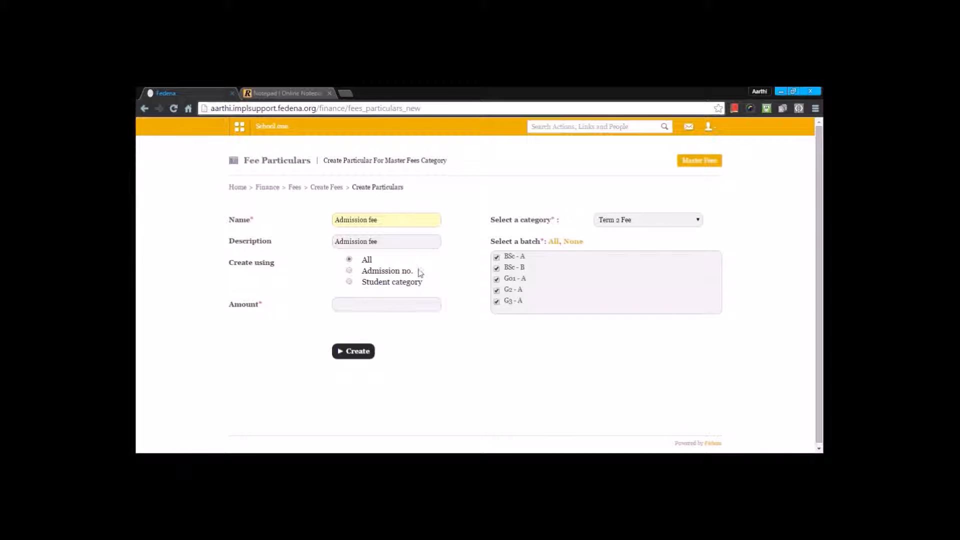
Try creating the particular by Admission no., and by Student category with Siblings selected
{"action": "left_click", "coordinate": [350, 271]}
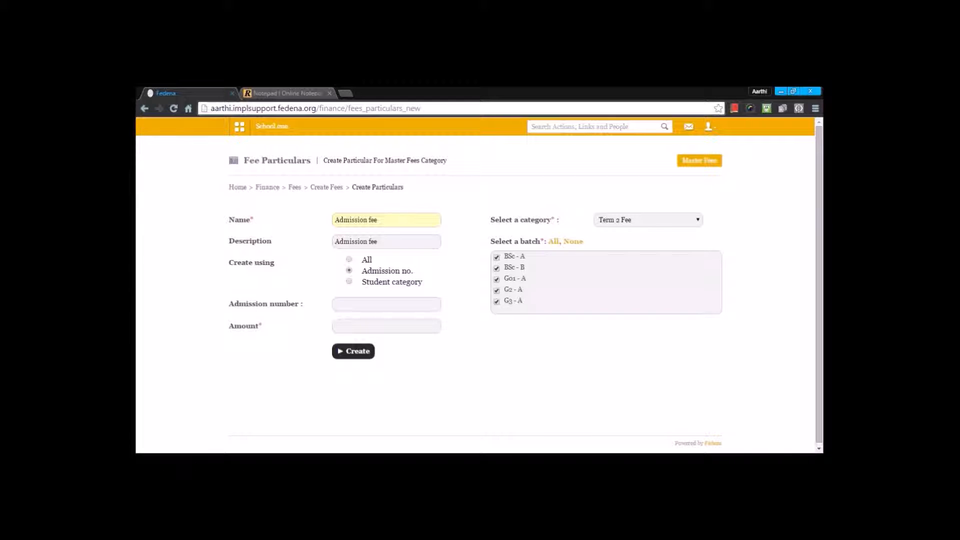
{"action": "left_click", "coordinate": [341, 307]}
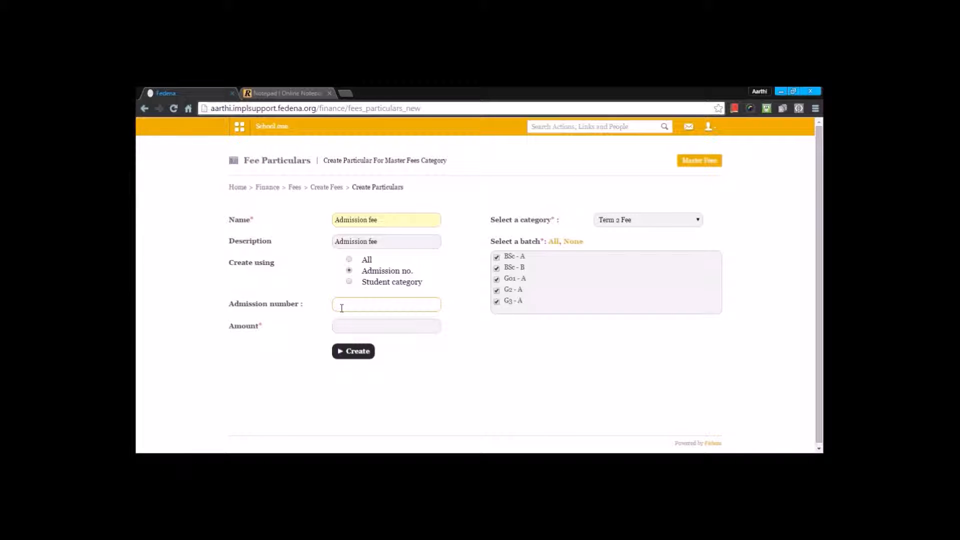
{"action": "left_click", "coordinate": [349, 282]}
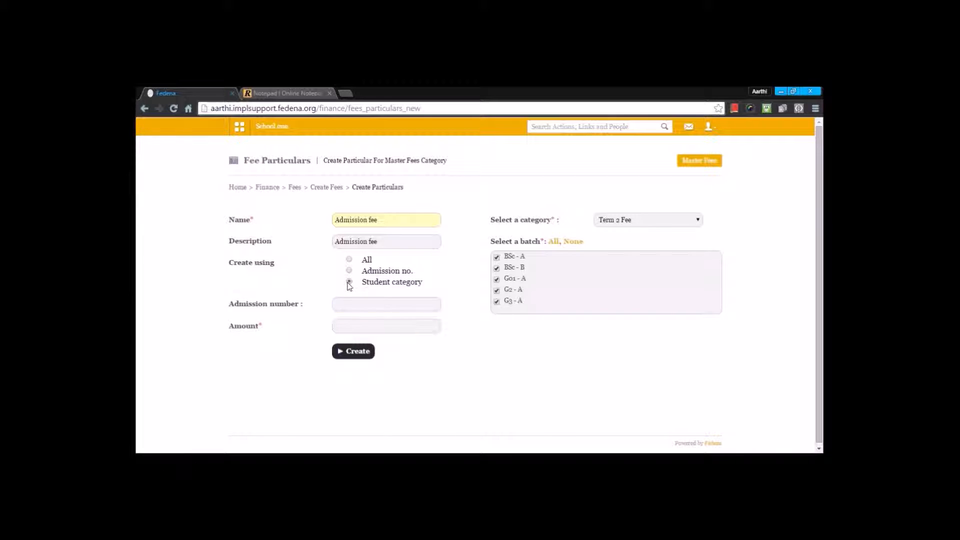
{"action": "left_click", "coordinate": [353, 307]}
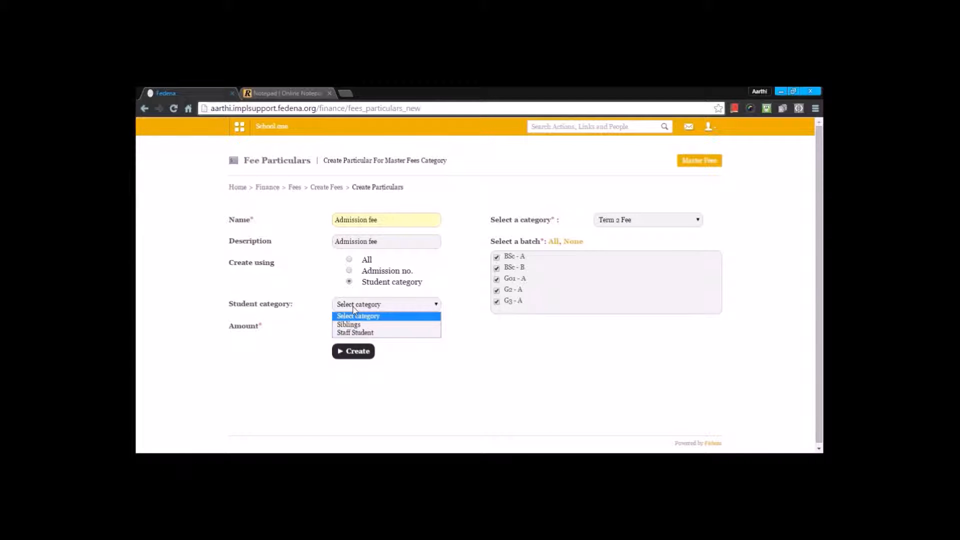
{"action": "left_click", "coordinate": [347, 324]}
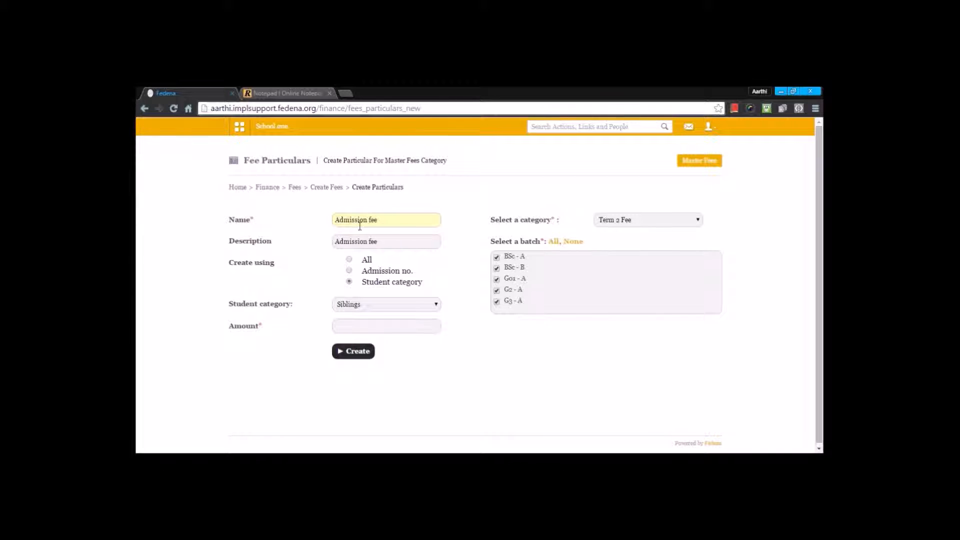
Apply the Admission fee particular to All, set its amount to 3000, and create it
{"action": "left_click", "coordinate": [350, 260]}
{"action": "left_click", "coordinate": [348, 302]}
{"action": "type", "text": "3000"}
{"action": "left_click", "coordinate": [353, 319]}
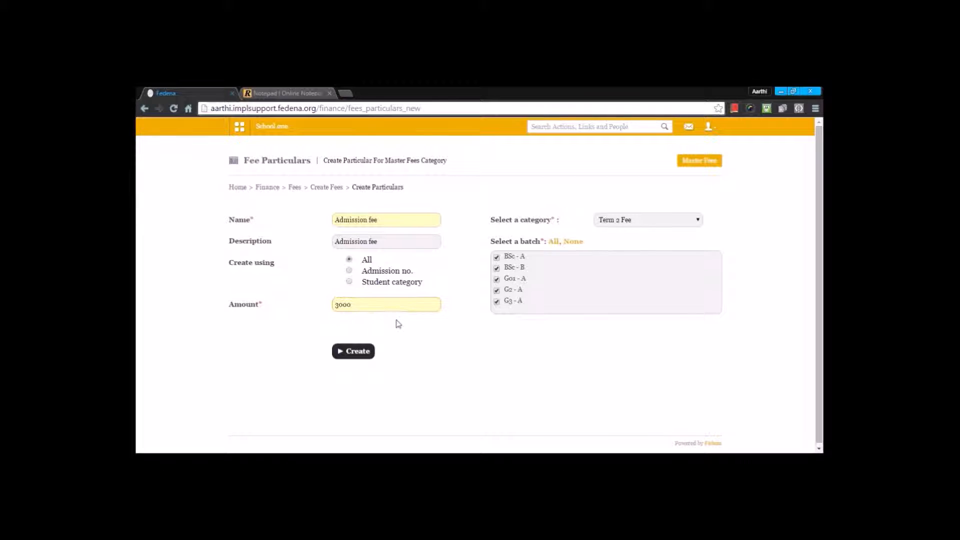
{"action": "left_click", "coordinate": [356, 359]}
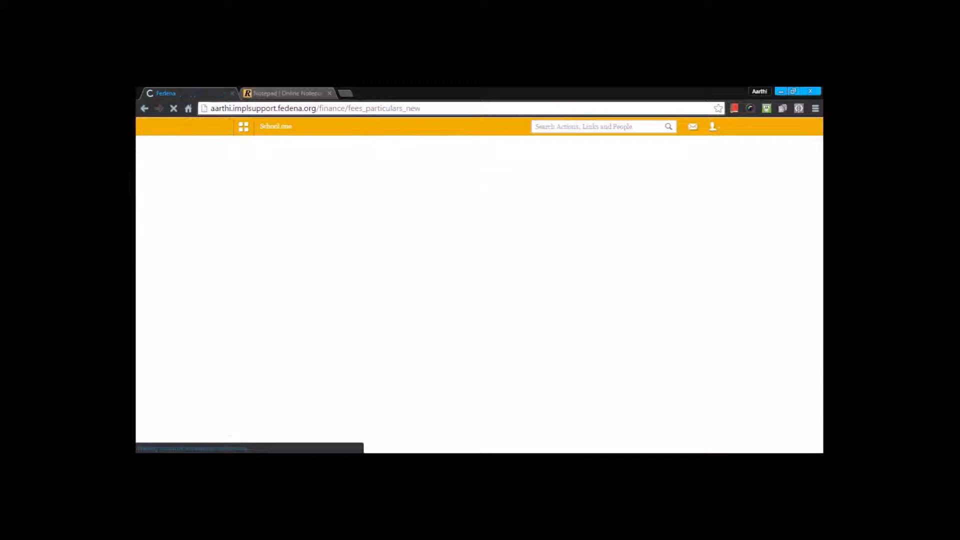
Start another fee particular named Tuition Fees in the Term 2 Fee category, covering all batches
{"action": "left_click", "coordinate": [364, 245]}
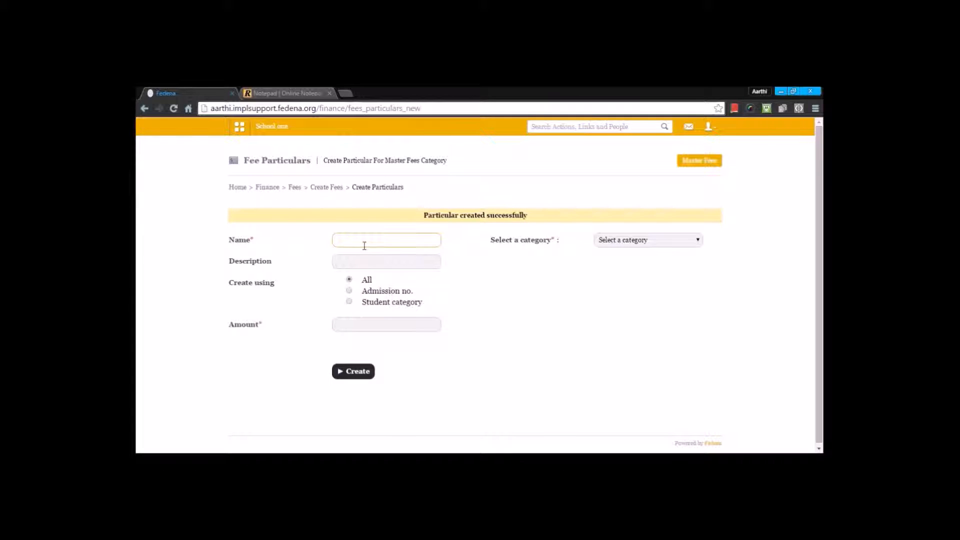
{"action": "type", "text": "Tu"}
{"action": "key", "text": "Down"}
{"action": "key", "text": "Return"}
{"action": "left_click", "coordinate": [684, 245]}
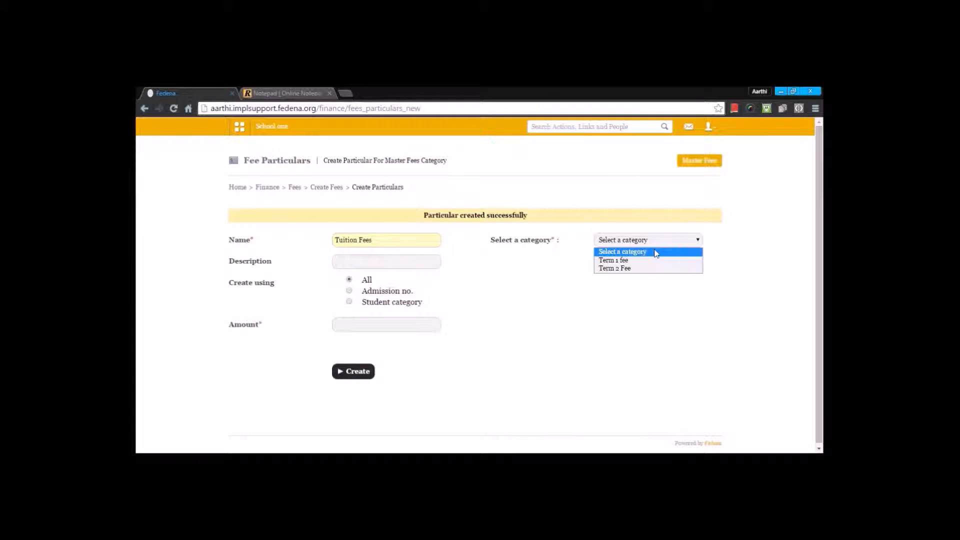
{"action": "left_click", "coordinate": [642, 272]}
{"action": "left_click", "coordinate": [550, 262]}
Set the description to Tuition Fees and the amount to 4000, and create the particular
{"action": "left_click_drag", "start_coordinate": [383, 242], "coordinate": [271, 241]}
{"action": "key", "text": "ctrl+c"}
{"action": "left_click", "coordinate": [358, 259]}
{"action": "key", "text": "ctrl+v"}
{"action": "left_click", "coordinate": [329, 295]}
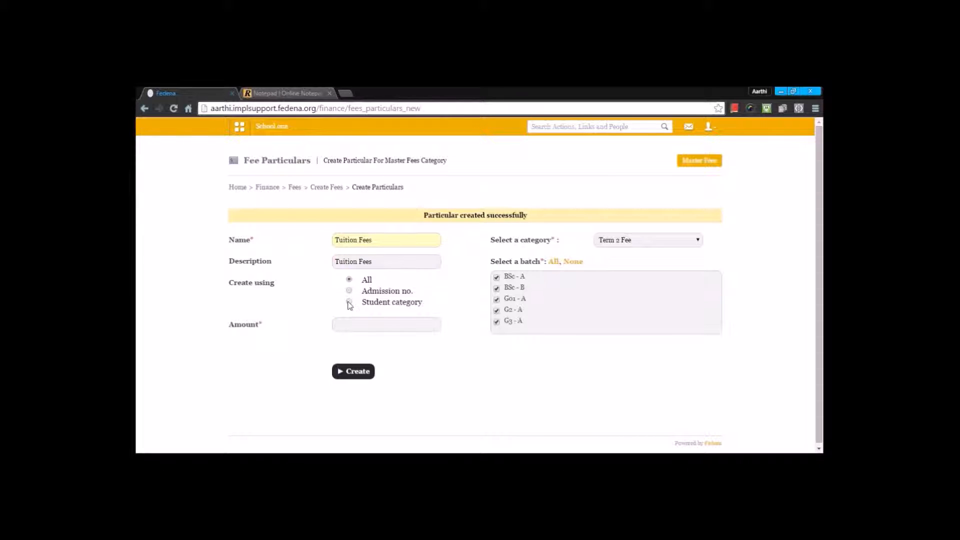
{"action": "left_click", "coordinate": [345, 323]}
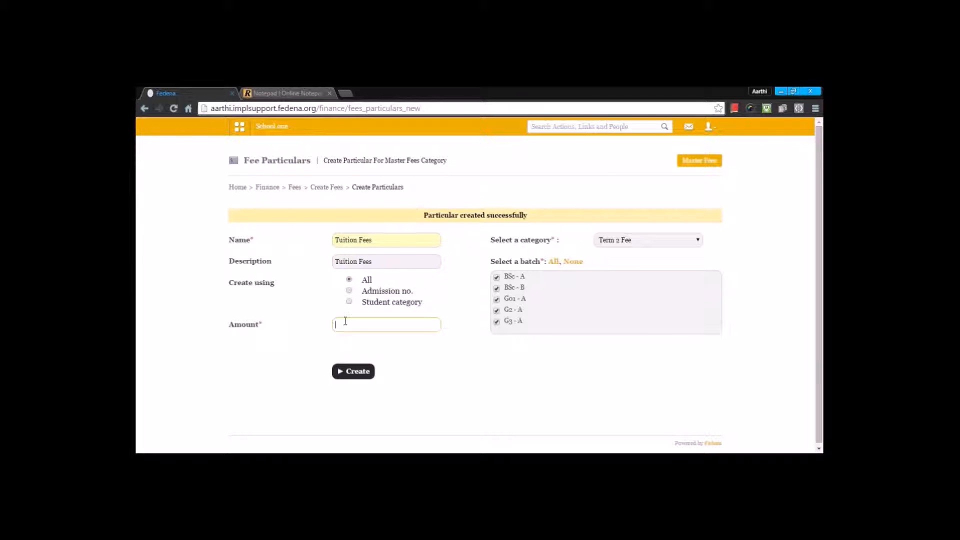
{"action": "type", "text": "4000"}
{"action": "left_click", "coordinate": [358, 376]}
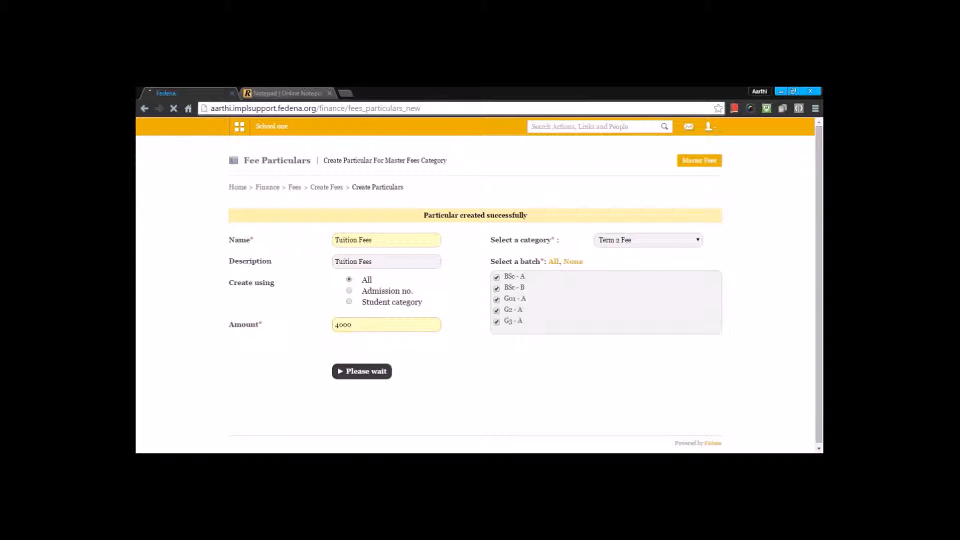
Start a third fee particular named Monthly Tuition Fee in the Term 2 Fee category, covering all batches
{"action": "left_click", "coordinate": [382, 237]}
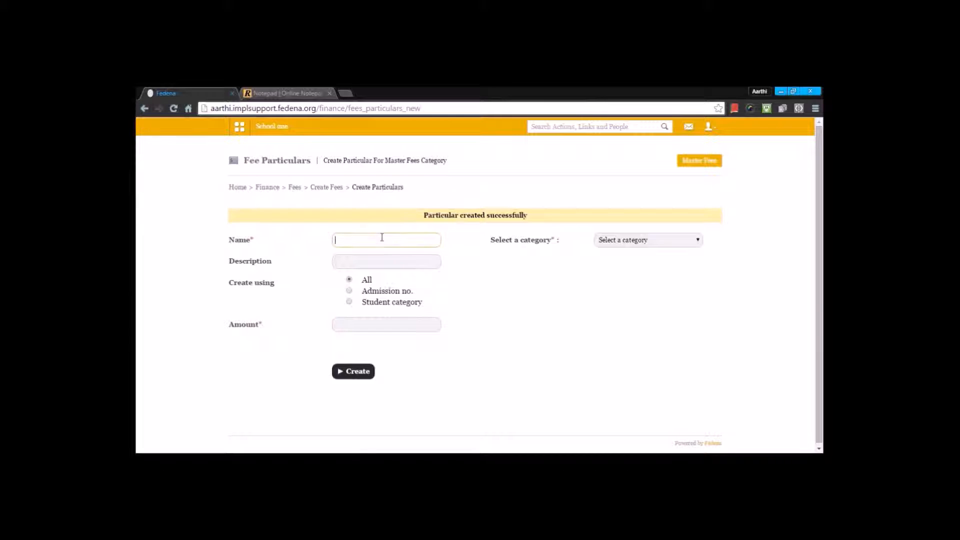
{"action": "left_click", "coordinate": [362, 279]}
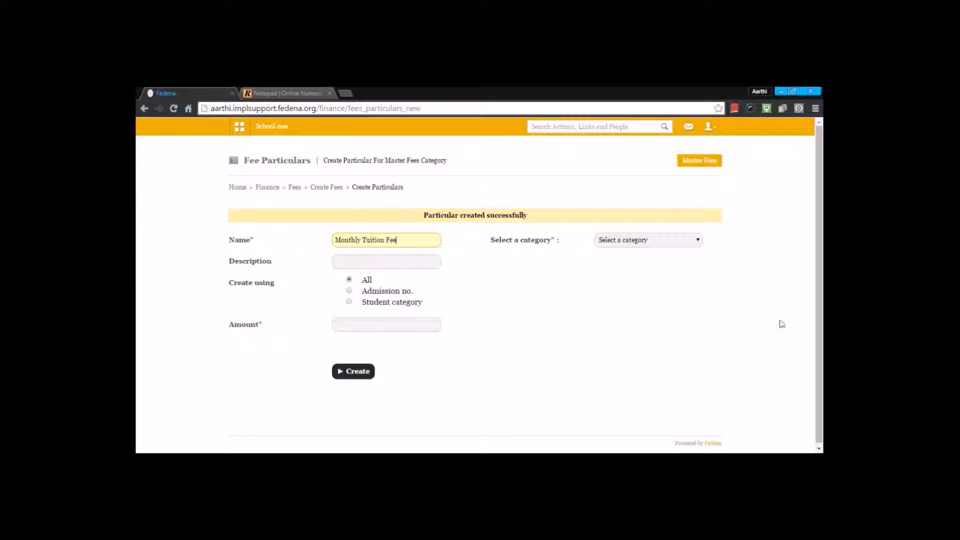
{"action": "left_click", "coordinate": [655, 240]}
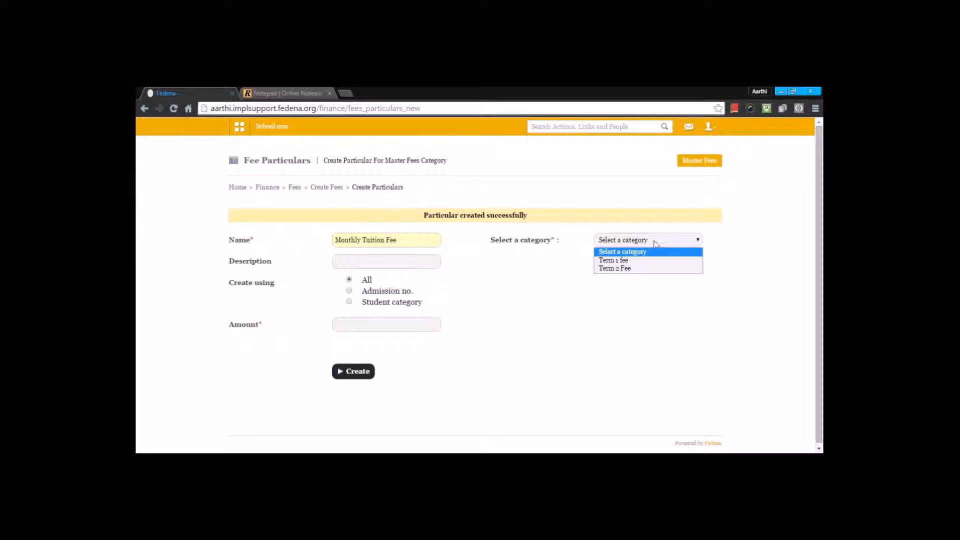
{"action": "left_click", "coordinate": [644, 268]}
{"action": "left_click", "coordinate": [554, 262]}
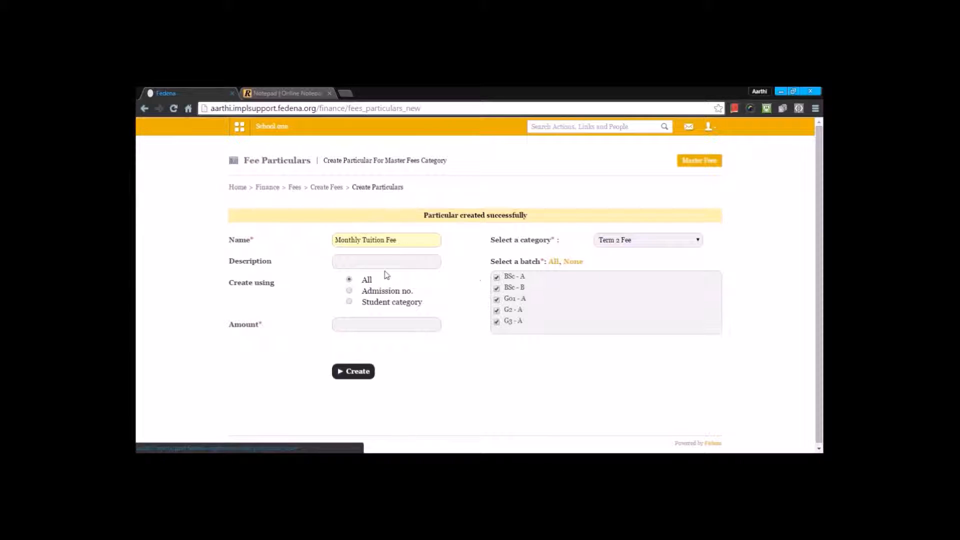
Set the description to Monthly Tuition Fee and the amount to 5000, and create the particular
{"action": "left_click_drag", "start_coordinate": [401, 241], "coordinate": [336, 240]}
{"action": "left_click", "coordinate": [349, 262]}
{"action": "key", "text": "ctrl+v"}
{"action": "left_click", "coordinate": [357, 325]}
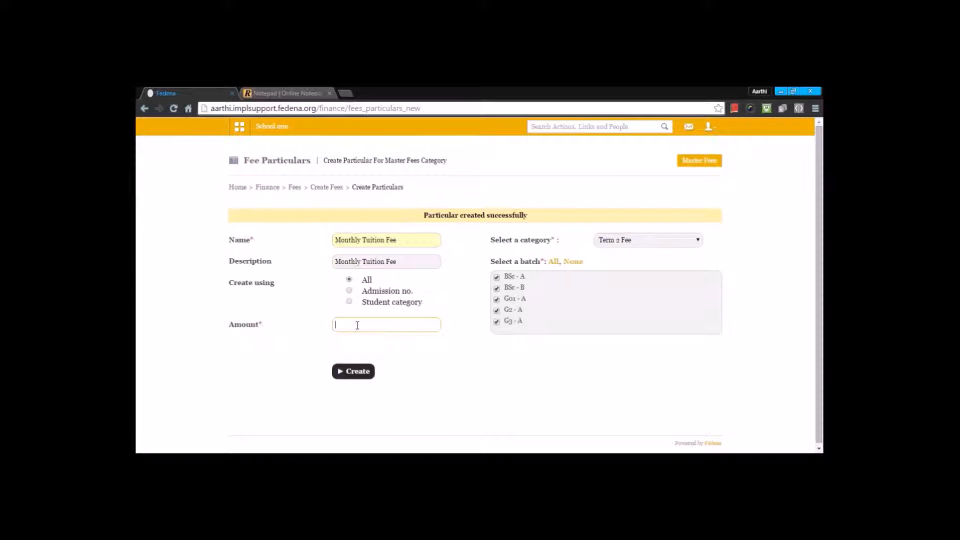
{"action": "type", "text": "50000"}
{"action": "key", "text": "BackSpace"}
{"action": "left_click", "coordinate": [364, 374]}
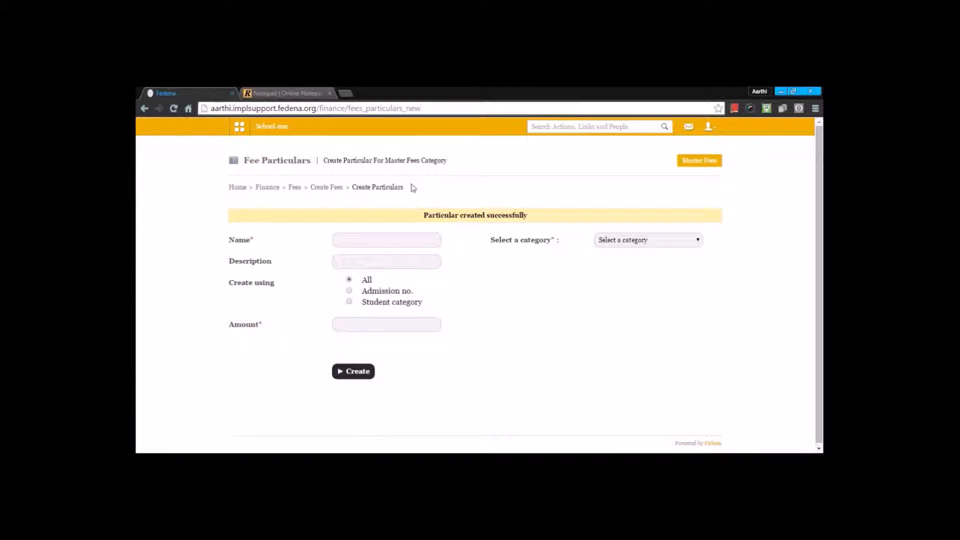
Return to the fee creation page and open the particulars of Term 2 Fee for batch BSc - A
{"action": "left_click", "coordinate": [327, 187]}
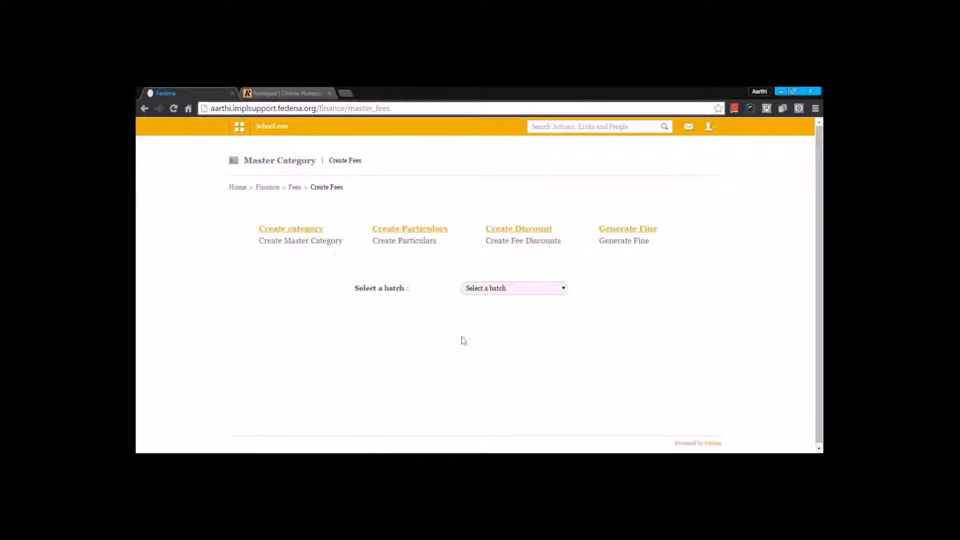
{"action": "left_click", "coordinate": [520, 294]}
{"action": "left_click", "coordinate": [509, 309]}
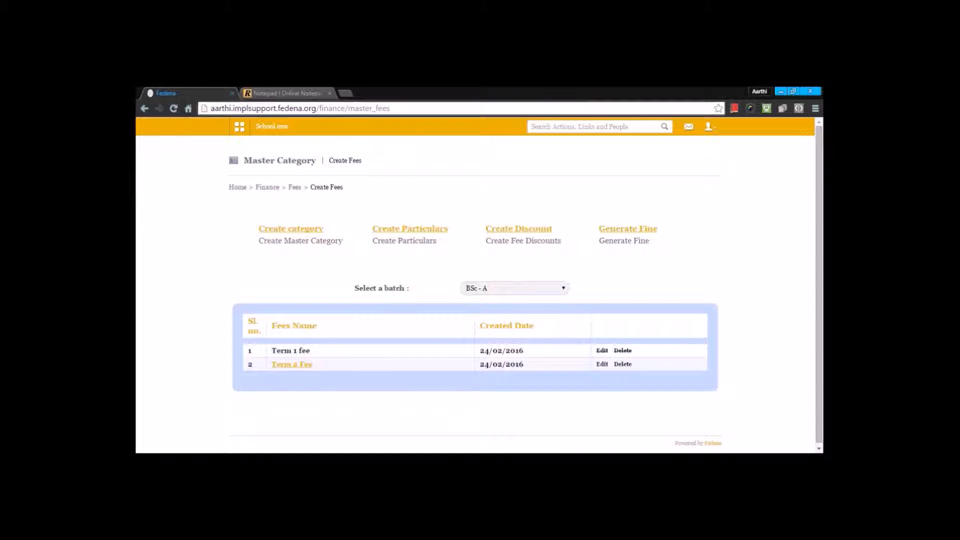
{"action": "left_click", "coordinate": [299, 365]}
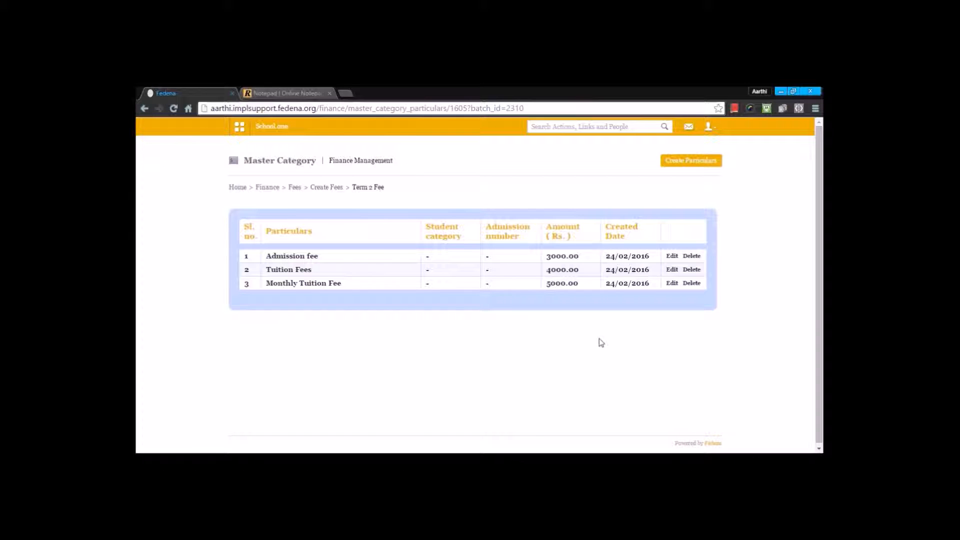
Go back to the fee creation page and start a Batch-type fee discount named discount
{"action": "left_click", "coordinate": [326, 187]}
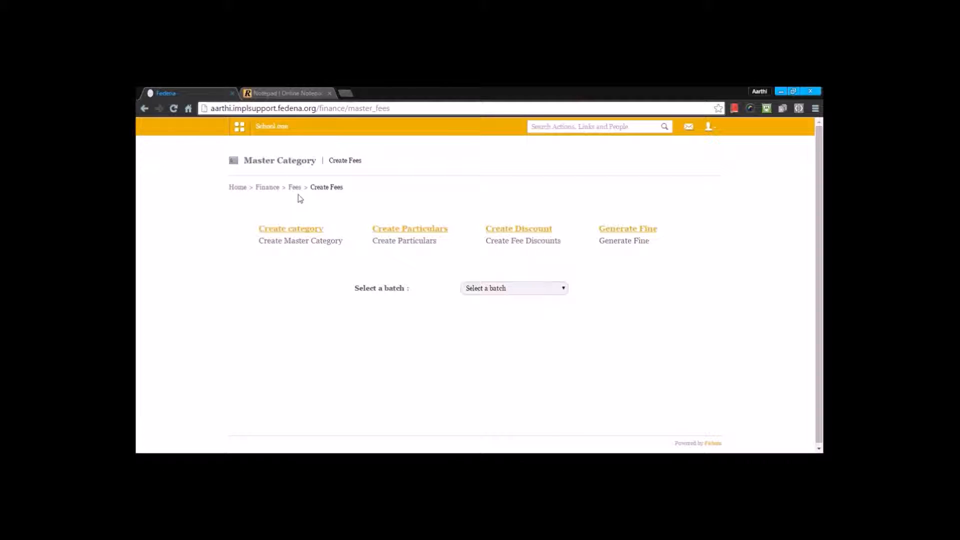
{"action": "left_click", "coordinate": [518, 230]}
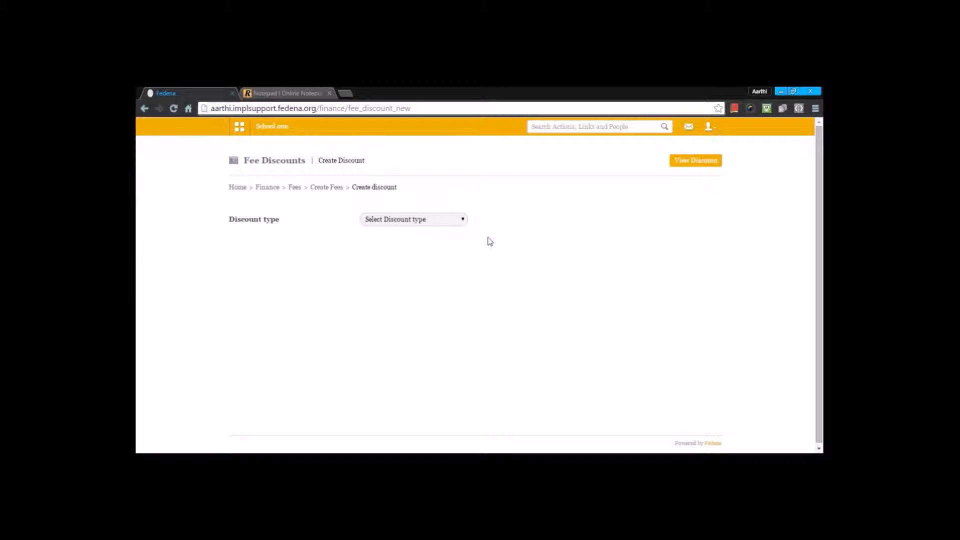
{"action": "left_click", "coordinate": [411, 222]}
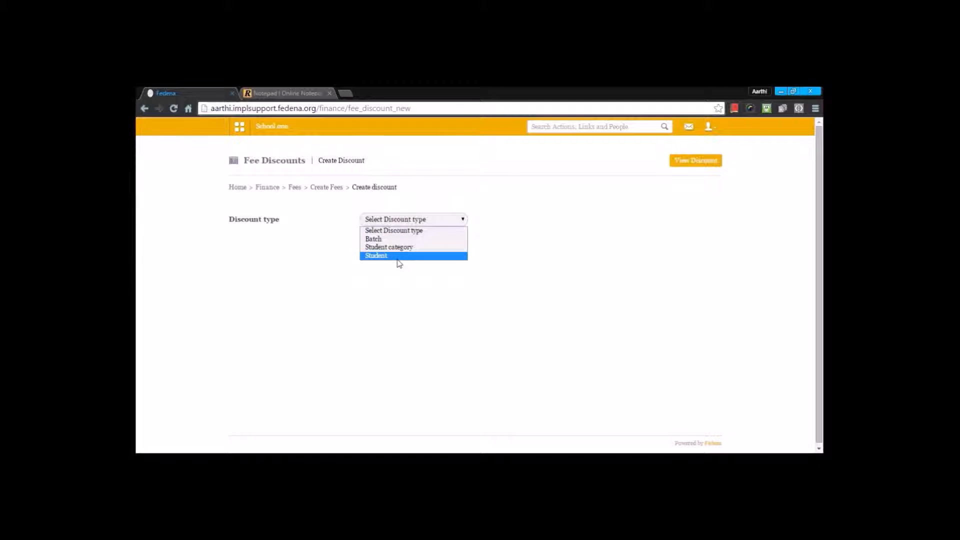
{"action": "left_click", "coordinate": [395, 239]}
{"action": "left_click", "coordinate": [396, 241]}
{"action": "type", "text": "discout"}
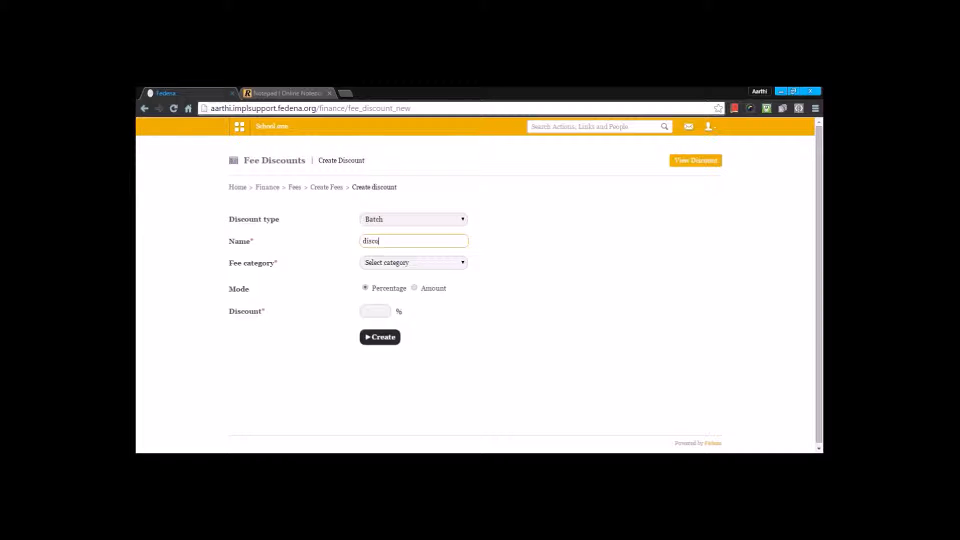
{"action": "key", "text": "BackSpace"}
{"action": "type", "text": "nt"}
Assign the discount to the Term 2 Fee category and select all of its batches
{"action": "left_click", "coordinate": [388, 266]}
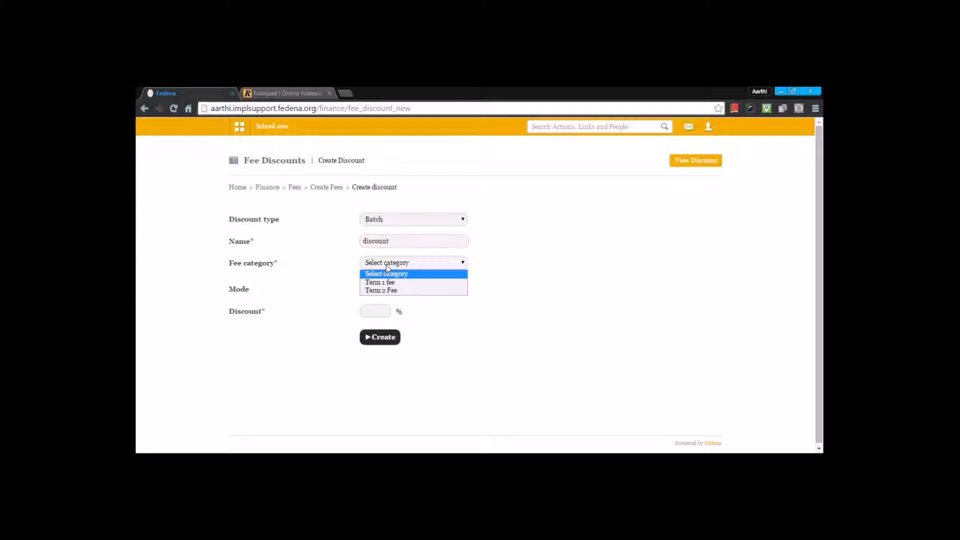
{"action": "left_click", "coordinate": [381, 290]}
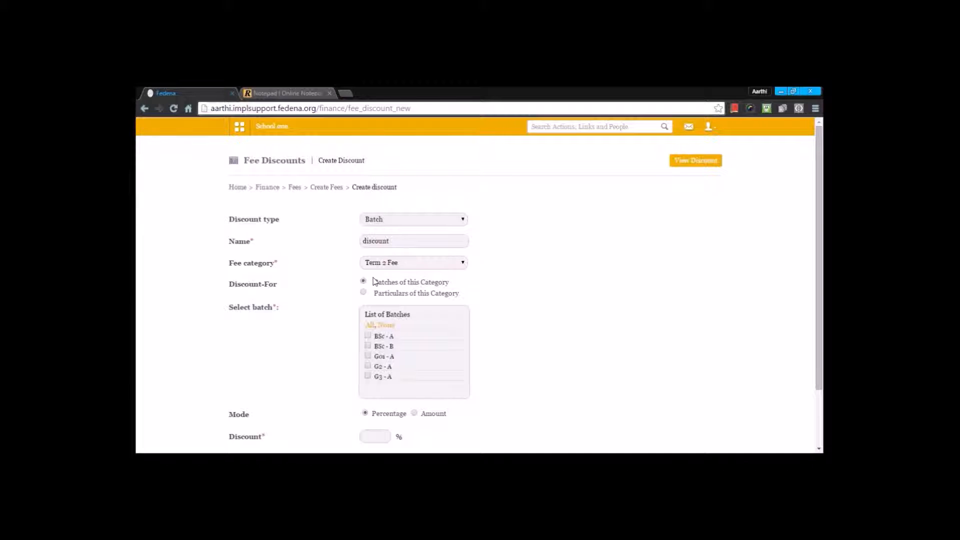
{"action": "scroll", "coordinate": [370, 288], "scroll_direction": "down", "scroll_amount": 1}
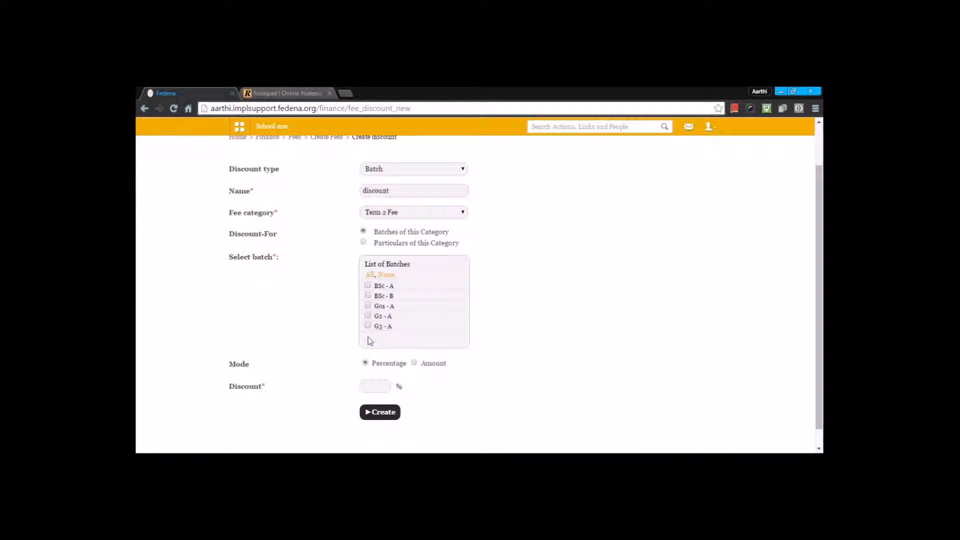
{"action": "left_click", "coordinate": [369, 276]}
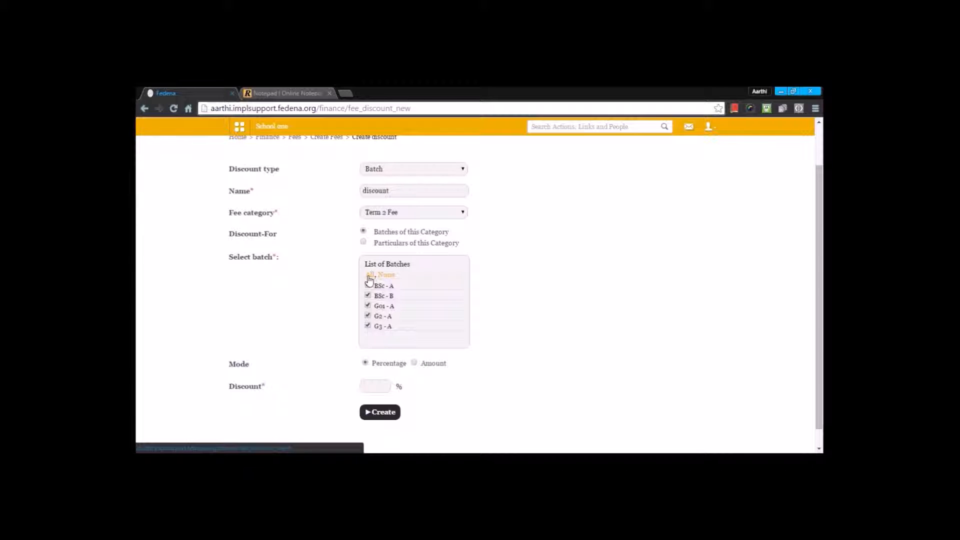
Examine the Term 2 Fee particulars available for the discount, then set it back to batches of this category
{"action": "left_click", "coordinate": [363, 242]}
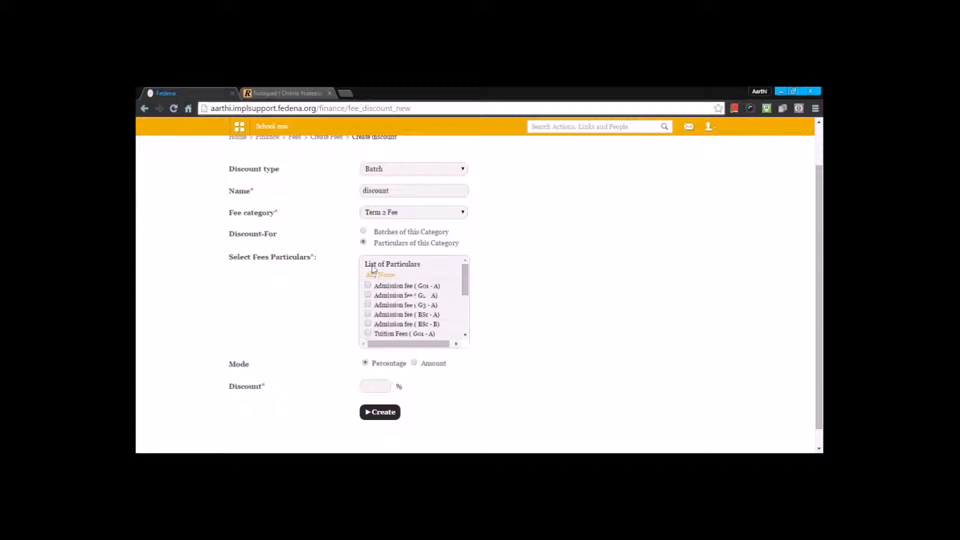
{"action": "scroll", "coordinate": [380, 287], "scroll_direction": "down", "scroll_amount": 5}
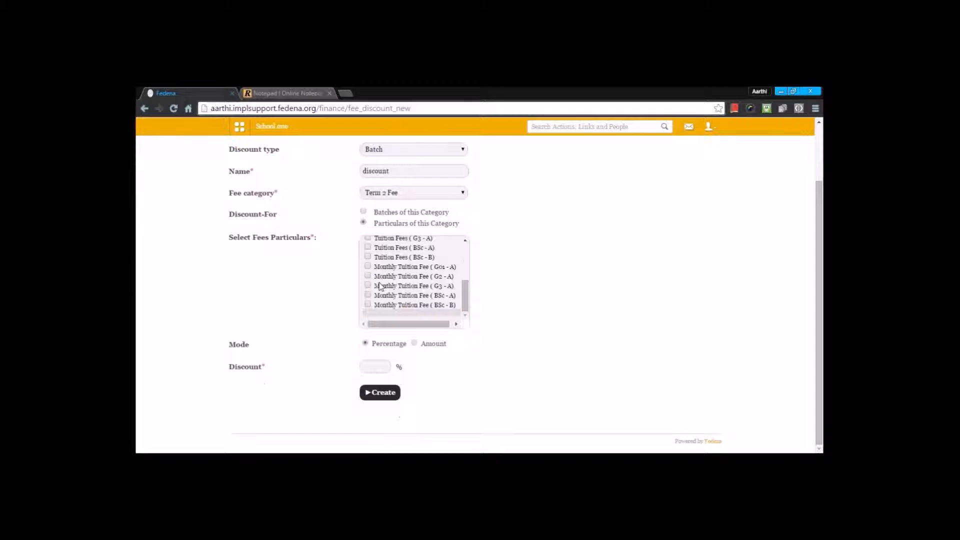
{"action": "scroll", "coordinate": [379, 286], "scroll_direction": "up", "scroll_amount": 5}
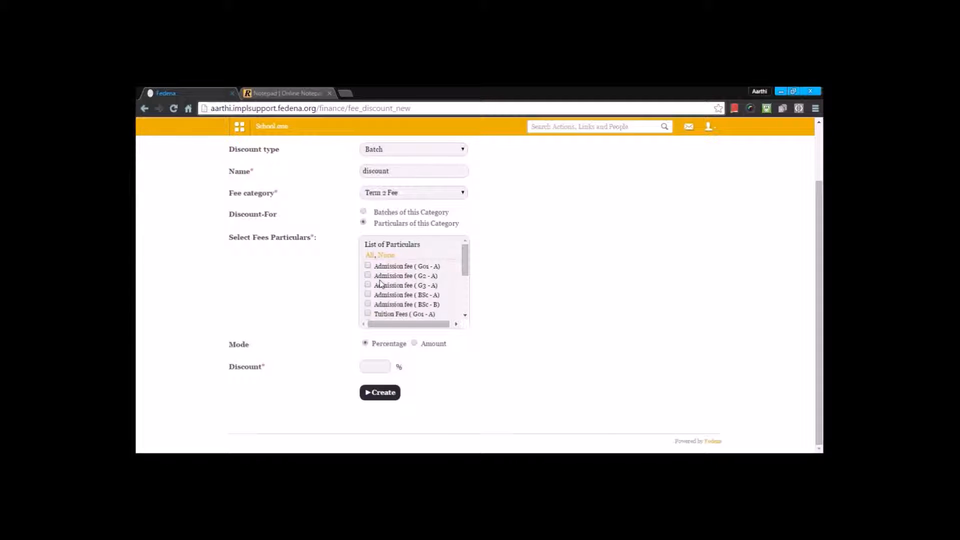
{"action": "scroll", "coordinate": [381, 282], "scroll_direction": "down", "scroll_amount": 3}
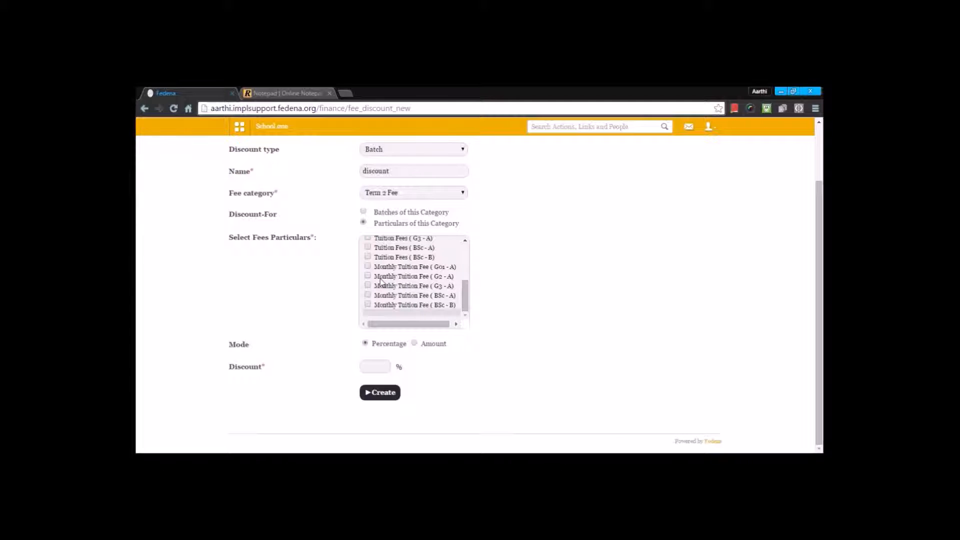
{"action": "scroll", "coordinate": [380, 282], "scroll_direction": "up", "scroll_amount": 5}
{"action": "left_click", "coordinate": [365, 282]}
{"action": "scroll", "coordinate": [425, 303], "scroll_direction": "down", "scroll_amount": 2}
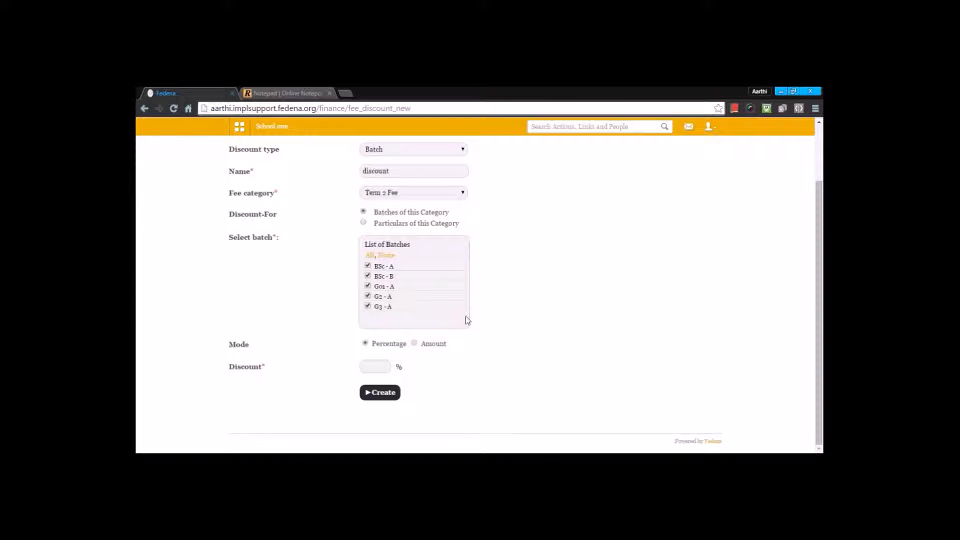
Set the discount to 20 in percentage mode and create it
{"action": "left_click", "coordinate": [382, 366]}
{"action": "type", "text": "20"}
{"action": "left_click", "coordinate": [380, 380]}
{"action": "left_click", "coordinate": [414, 344]}
{"action": "type", "text": "00"}
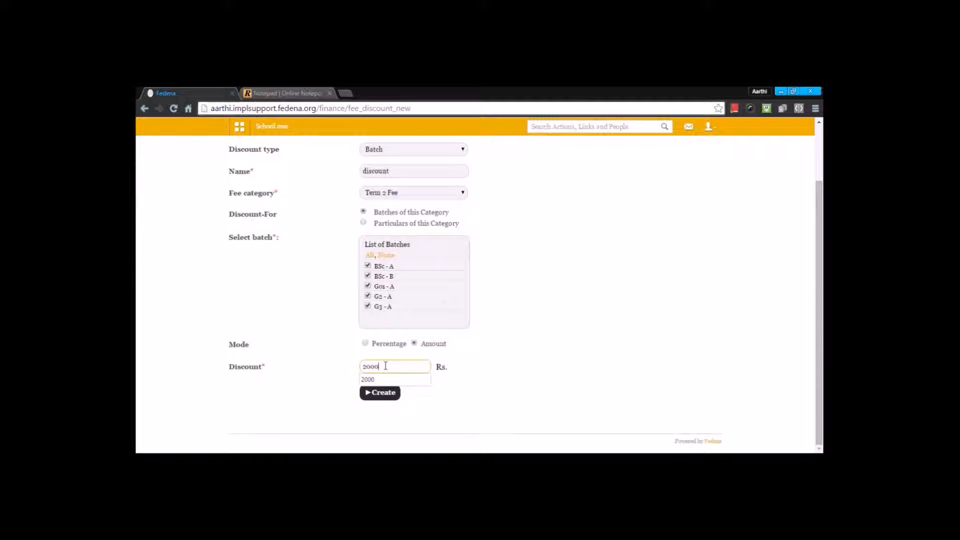
{"action": "left_click", "coordinate": [365, 343]}
{"action": "key", "text": "BackSpace"}
{"action": "key", "text": "BackSpace"}
{"action": "left_click", "coordinate": [382, 392]}
Open fine generation from the fee creation page, load the existing fine named fine, and update its slabs
{"action": "left_click", "coordinate": [324, 186]}
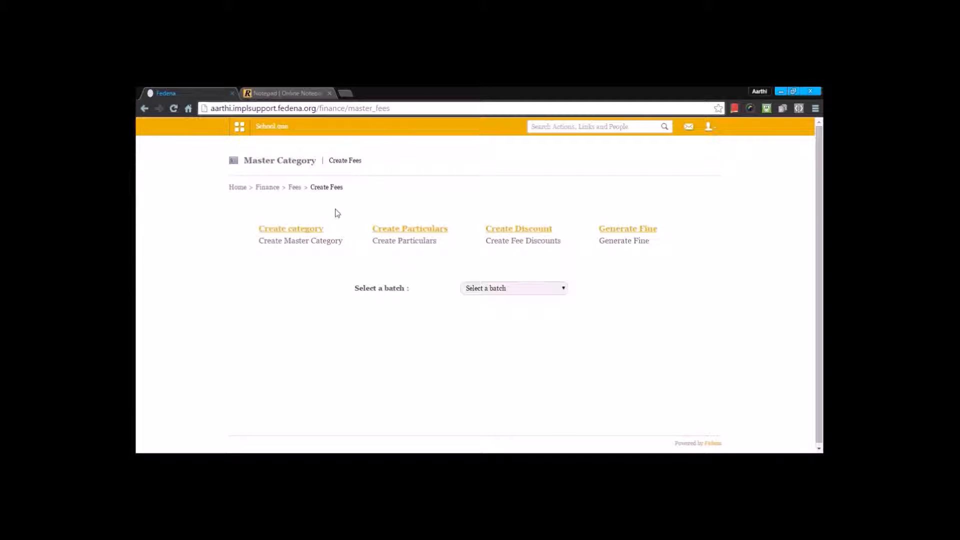
{"action": "left_click", "coordinate": [628, 228]}
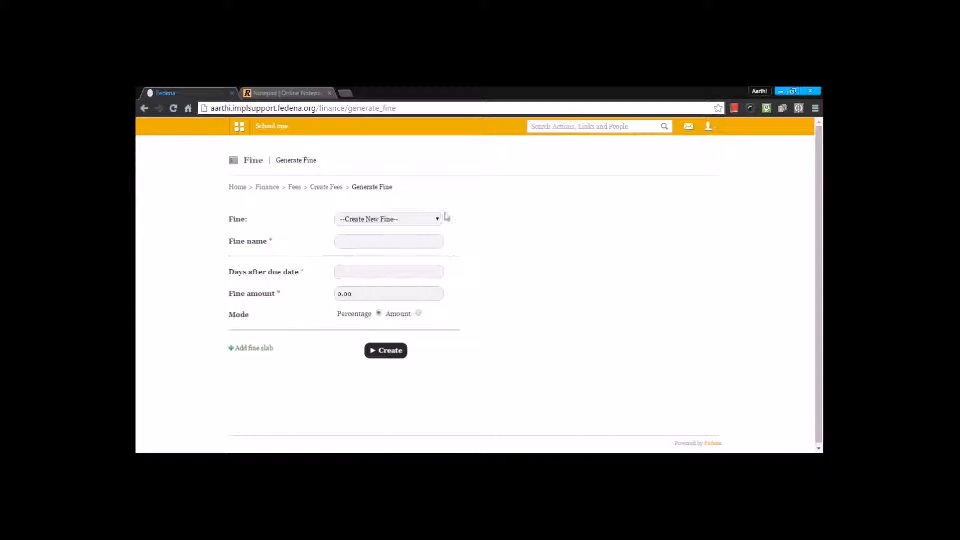
{"action": "left_click", "coordinate": [404, 223]}
{"action": "left_click", "coordinate": [503, 233]}
{"action": "left_click", "coordinate": [422, 220]}
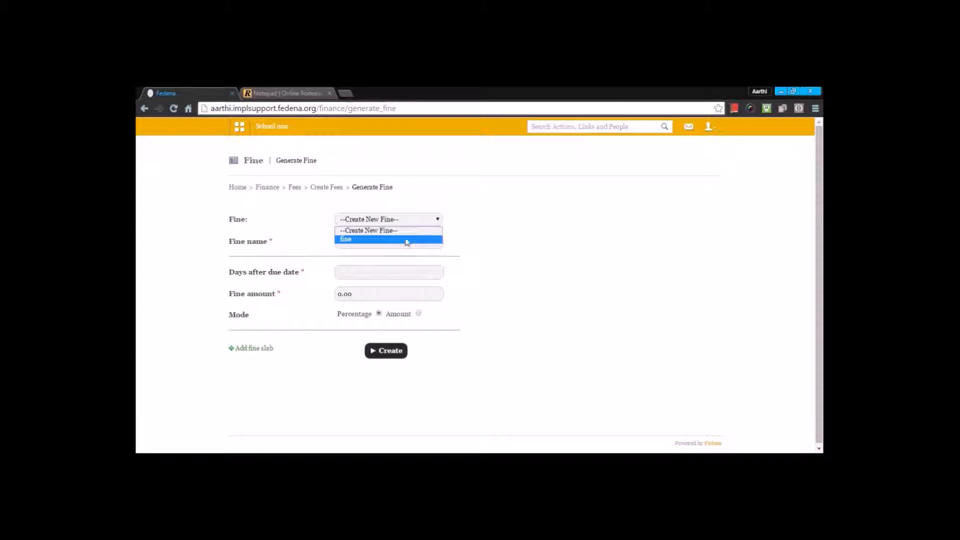
{"action": "left_click", "coordinate": [407, 243]}
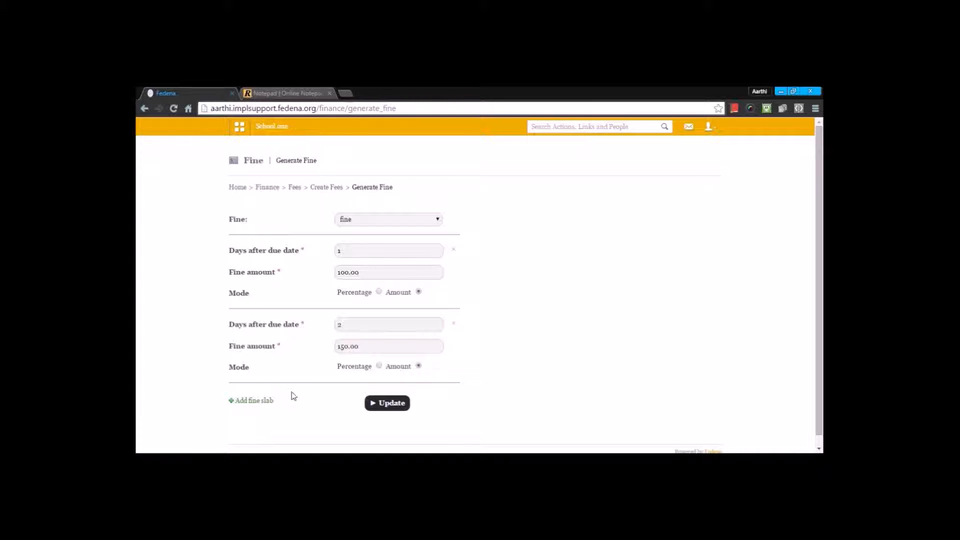
{"action": "left_click", "coordinate": [381, 405]}
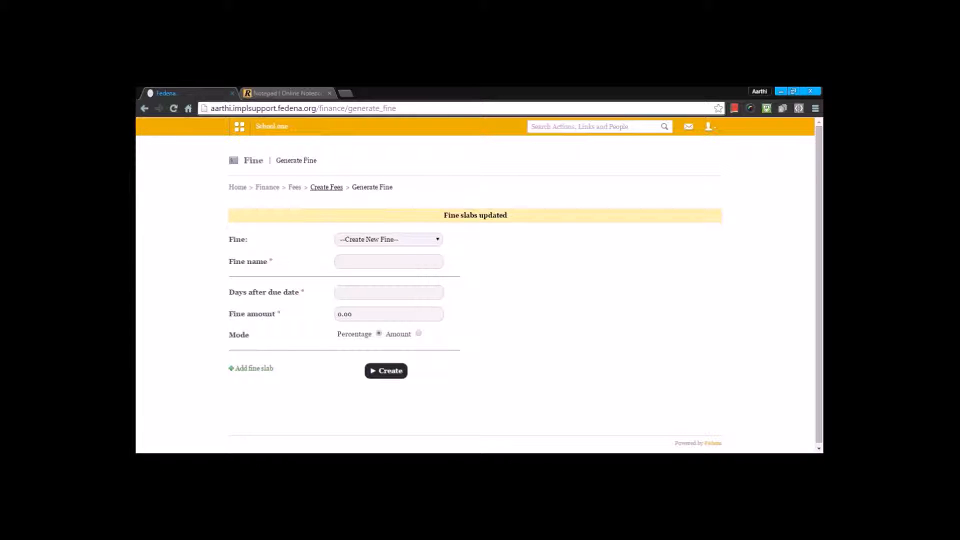
Start a new fee collection under the fee collection date scheduling, using the Term 2 Fee category
{"action": "left_click", "coordinate": [327, 188]}
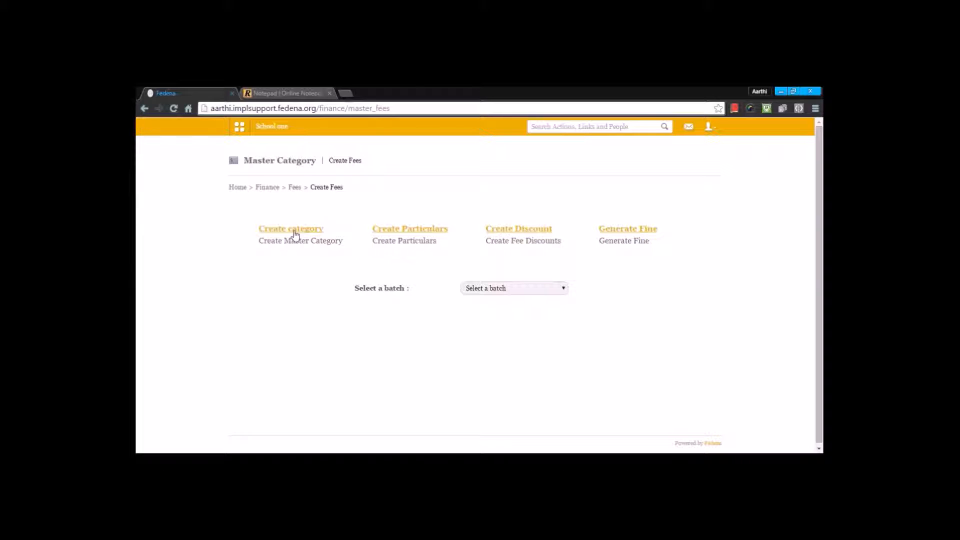
{"action": "left_click", "coordinate": [294, 187]}
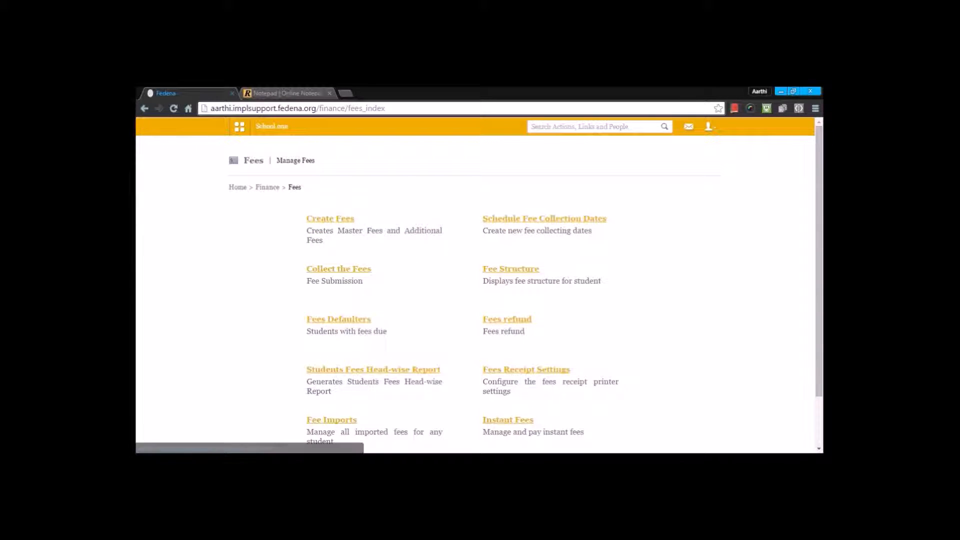
{"action": "left_click", "coordinate": [533, 224]}
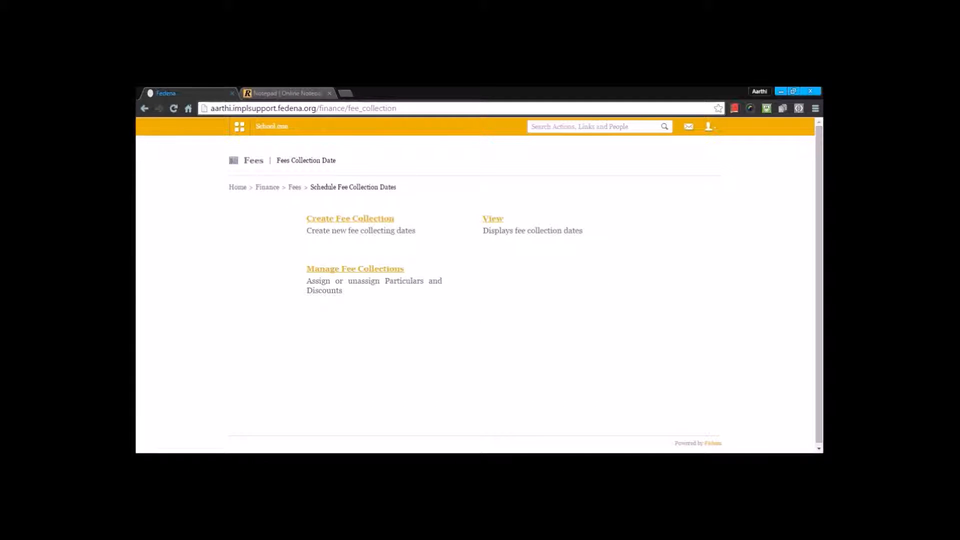
{"action": "left_click", "coordinate": [367, 218]}
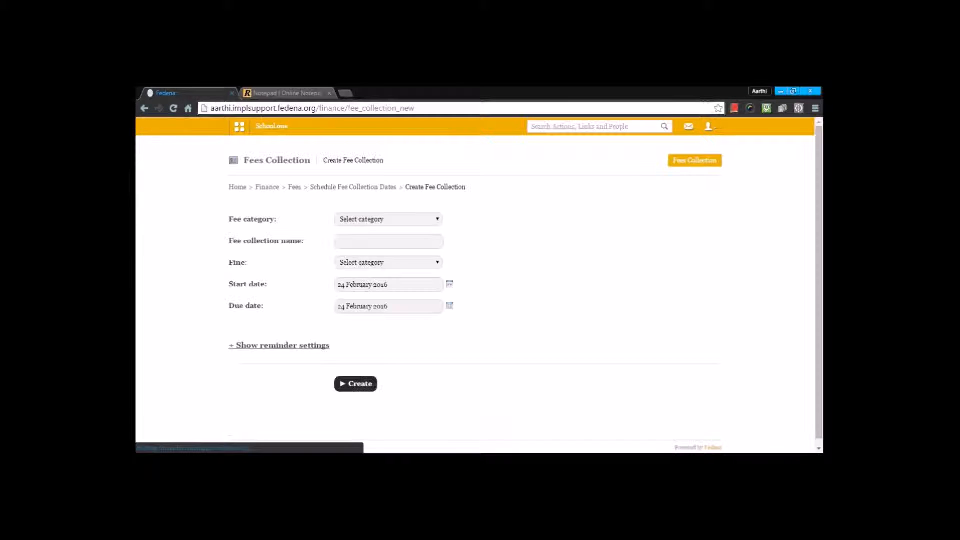
{"action": "left_click", "coordinate": [361, 220]}
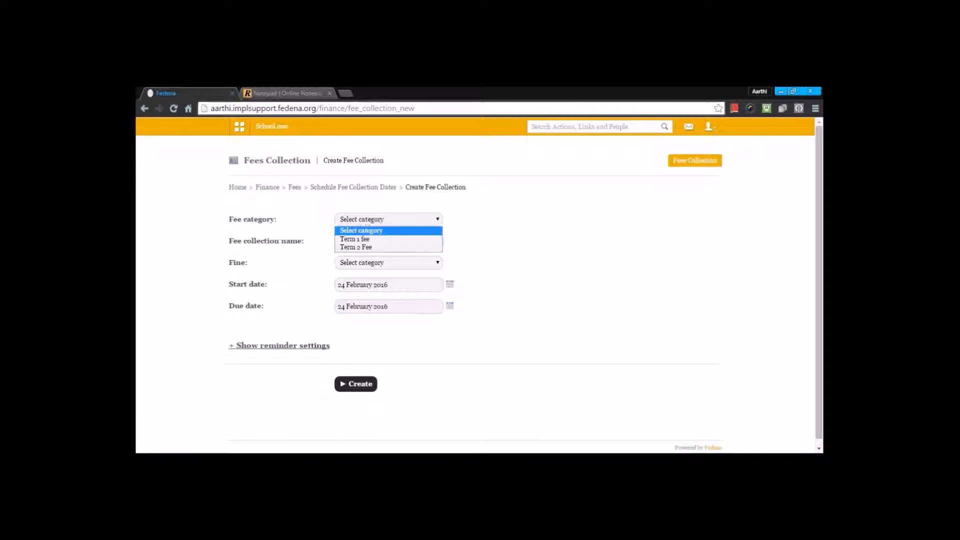
{"action": "left_click", "coordinate": [359, 248]}
Name the fee collection "fee for all 2016 feb" and apply the fine named fine to it
{"action": "left_click", "coordinate": [388, 241]}
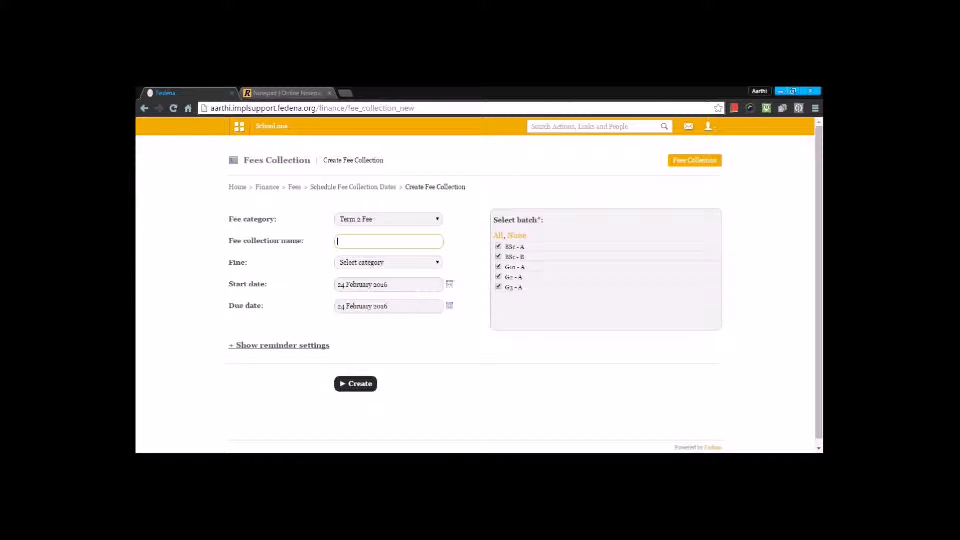
{"action": "type", "text": "fee"}
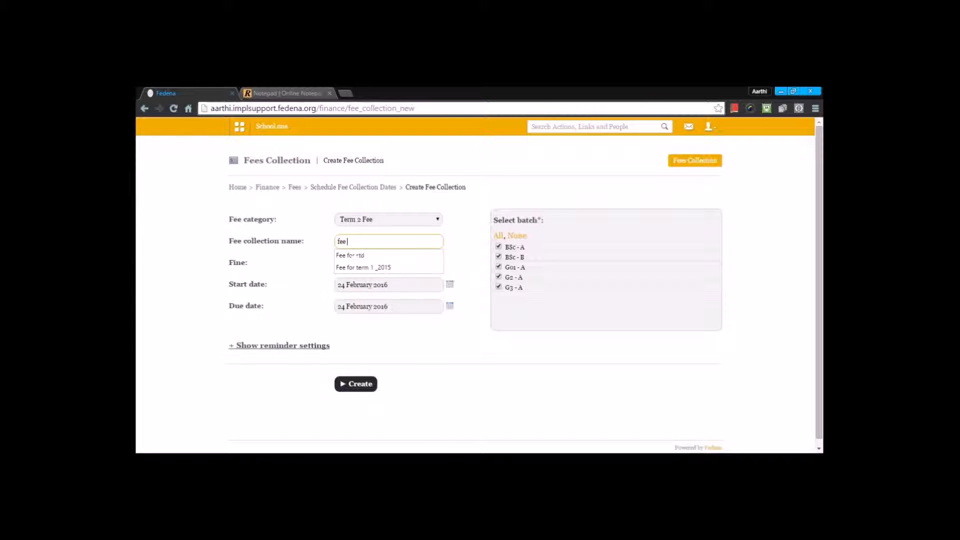
{"action": "type", "text": " for all 201"}
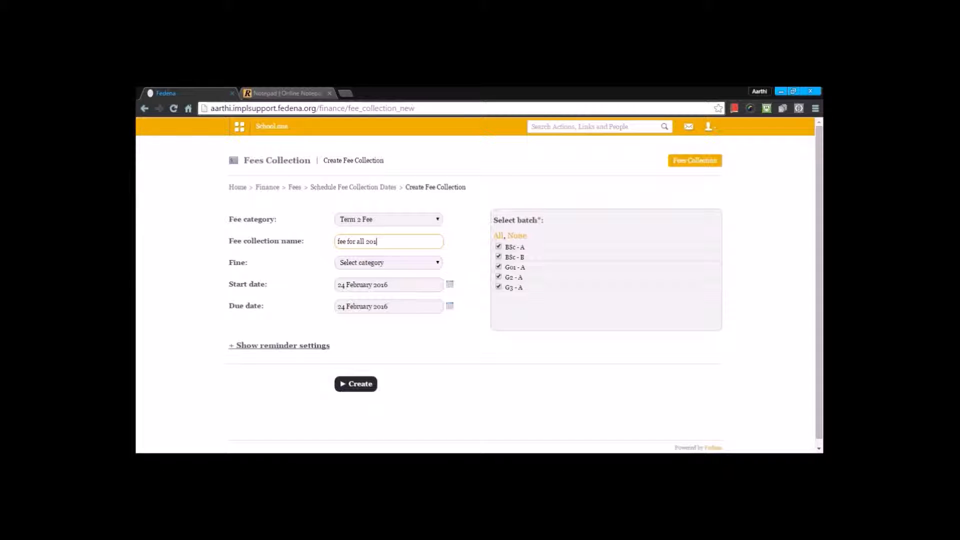
{"action": "type", "text": "6 feb"}
{"action": "left_click", "coordinate": [378, 262]}
{"action": "left_click", "coordinate": [372, 282]}
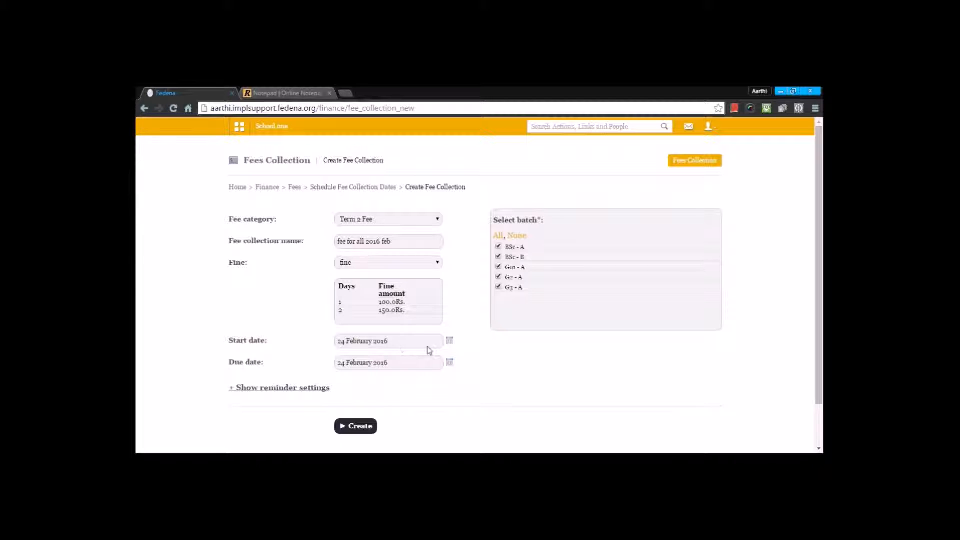
Set the start date to 24 February 2016 and the due date to 25 February 2016, and create the fee collection
{"action": "left_click", "coordinate": [449, 341]}
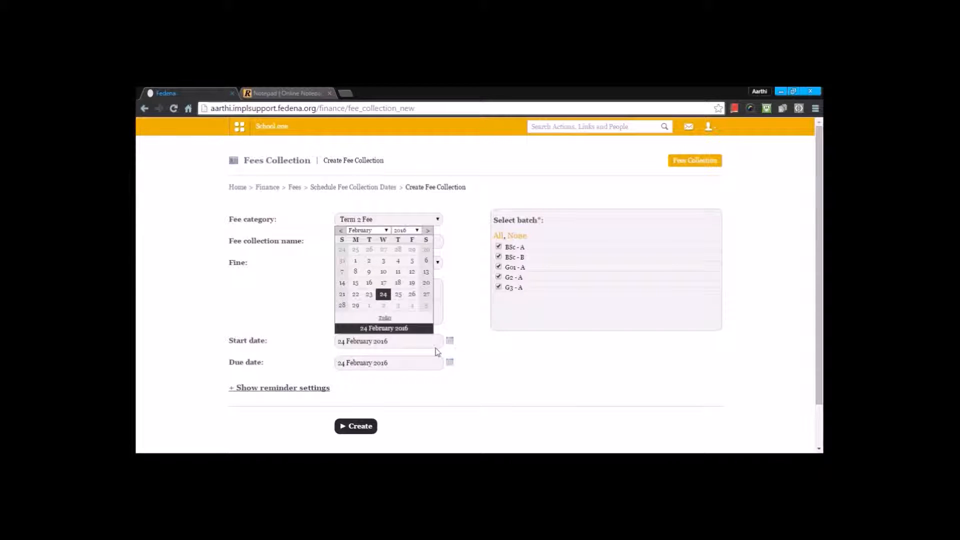
{"action": "left_click", "coordinate": [383, 294]}
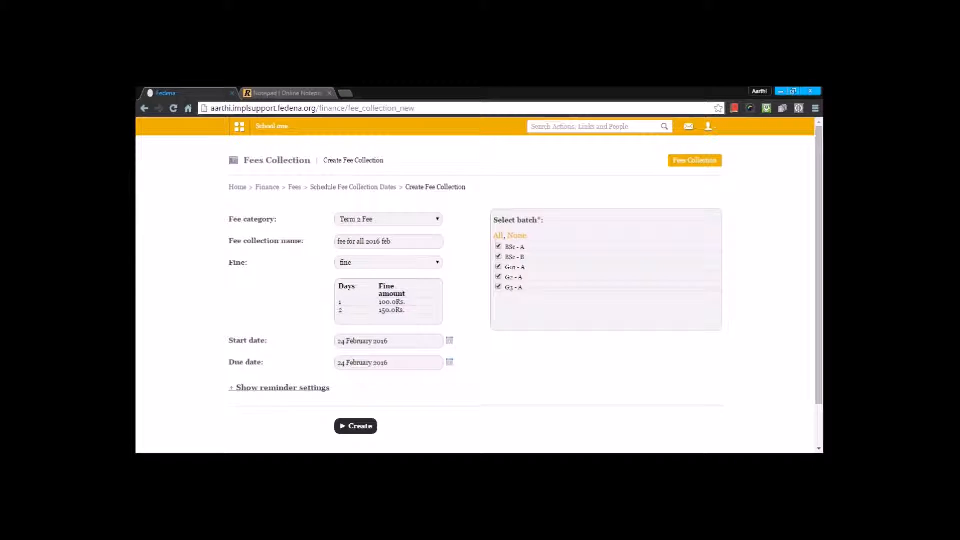
{"action": "left_click", "coordinate": [450, 363]}
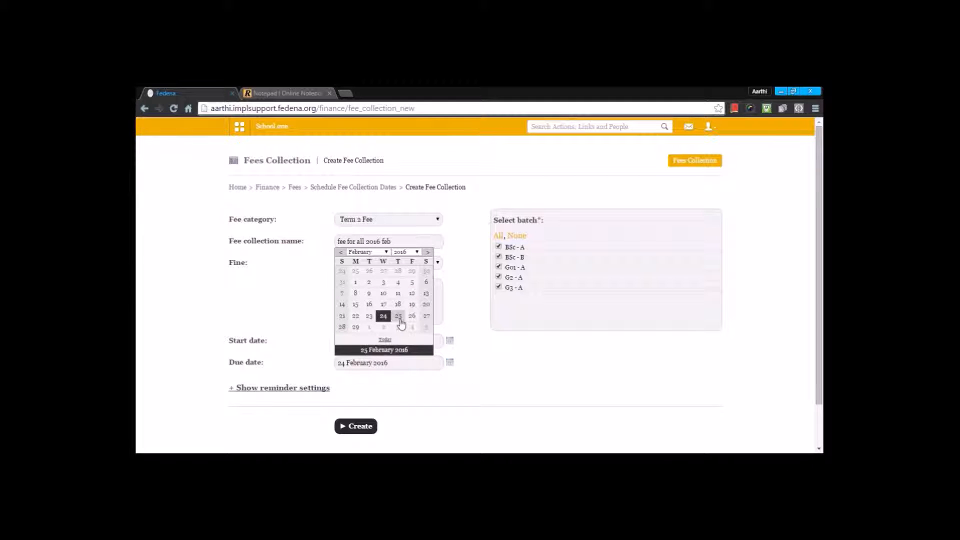
{"action": "left_click", "coordinate": [399, 321]}
{"action": "scroll", "coordinate": [452, 356], "scroll_direction": "down", "scroll_amount": 1}
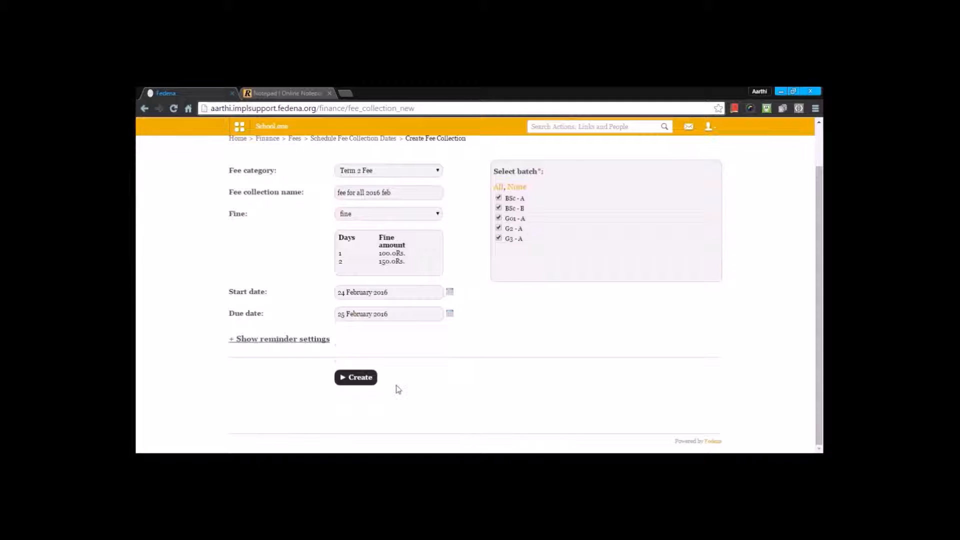
{"action": "left_click", "coordinate": [371, 379]}
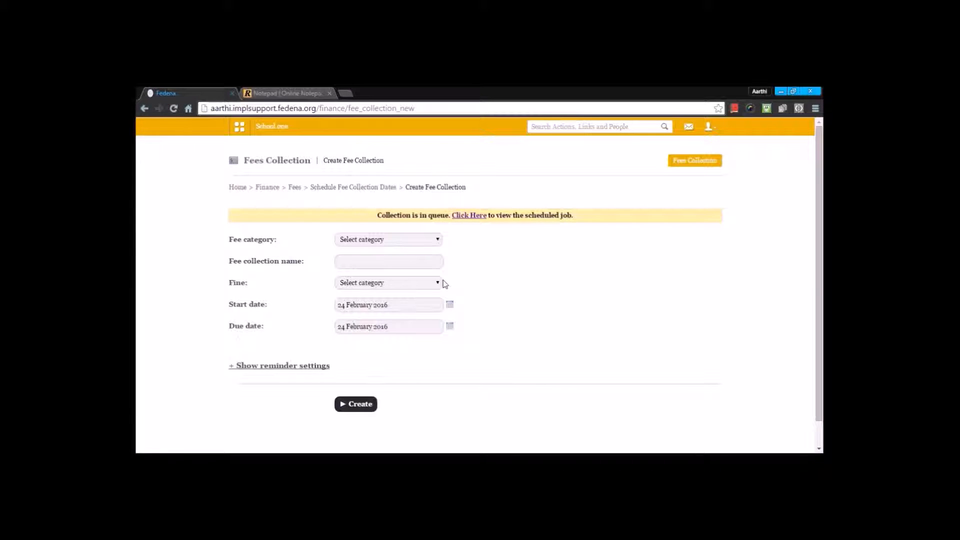
Open the scheduled job of the queued fee collection and refresh its status
{"action": "left_click", "coordinate": [467, 217]}
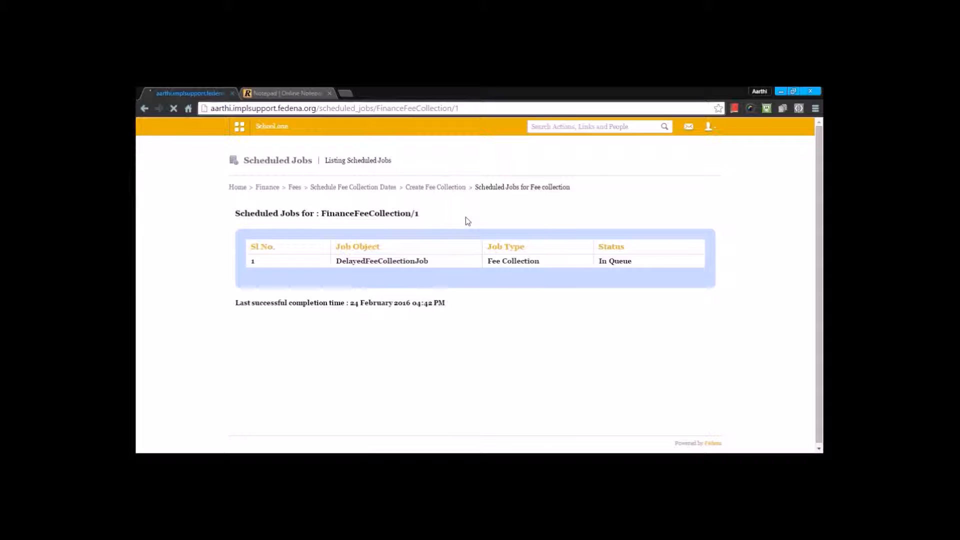
{"action": "key", "text": "F5"}
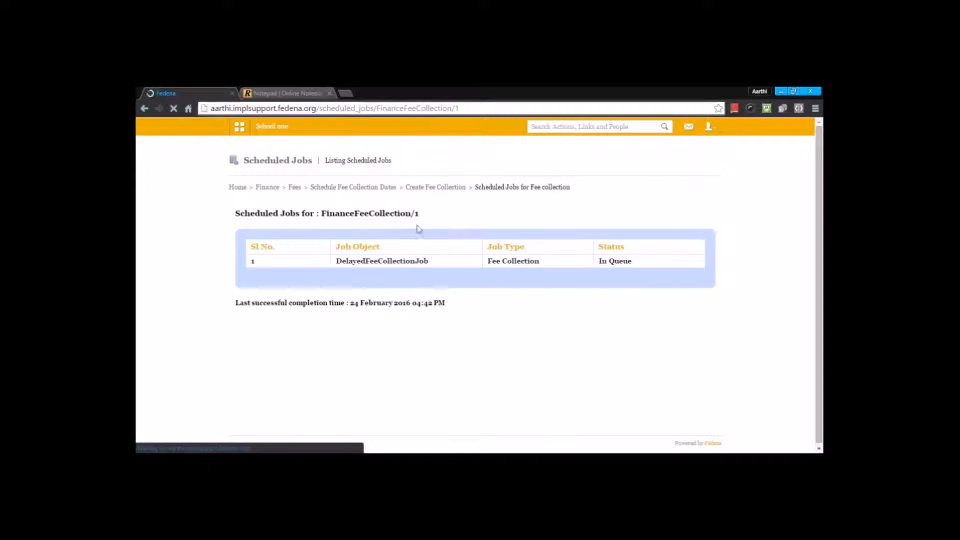
View the BSc - A batch's fee collection "fee for all 2016 feb" and review its dates, fine, particulars and discount
{"action": "left_click", "coordinate": [293, 193]}
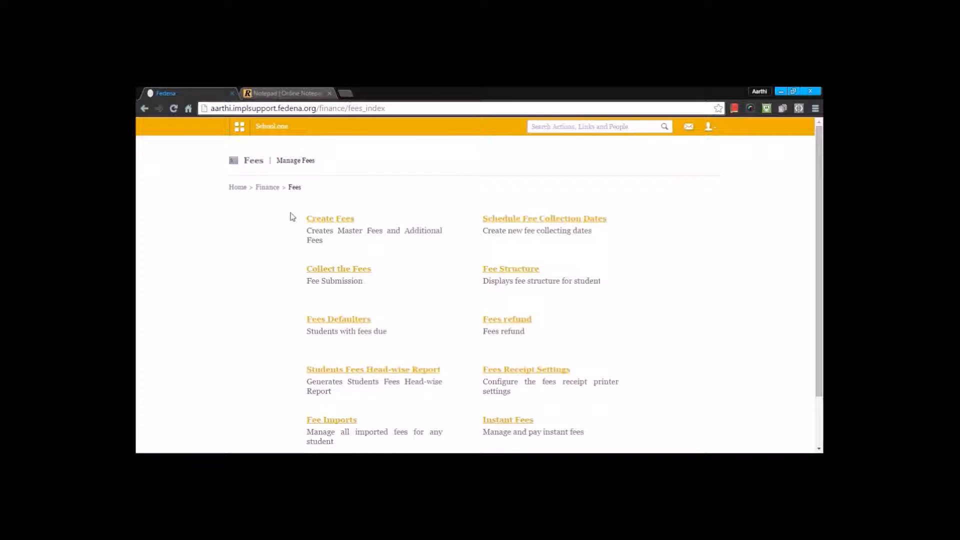
{"action": "left_click", "coordinate": [538, 221]}
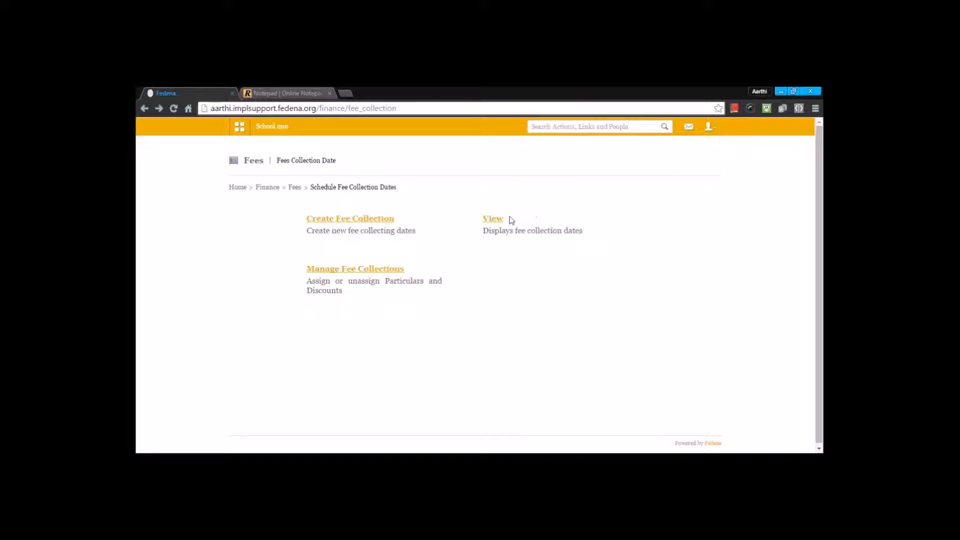
{"action": "left_click", "coordinate": [493, 220]}
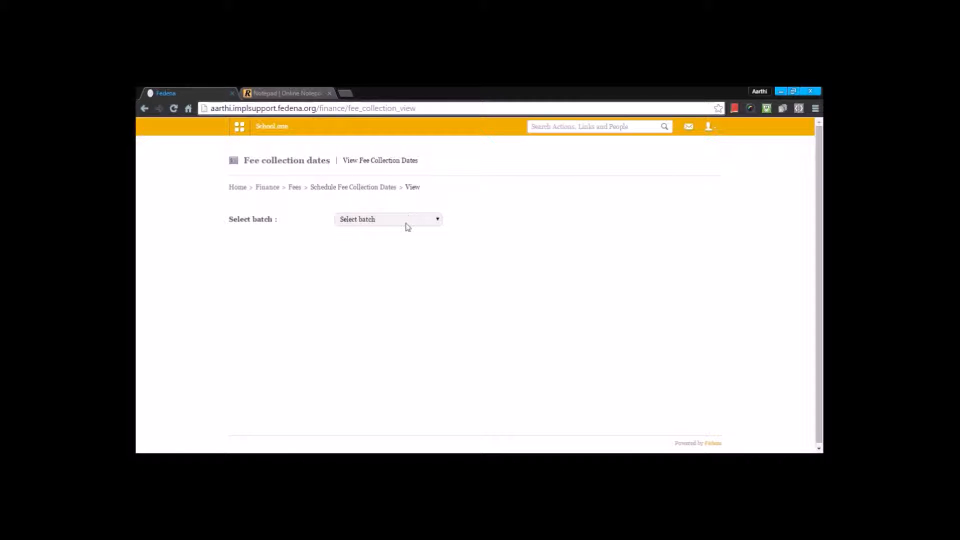
{"action": "left_click", "coordinate": [407, 223]}
{"action": "left_click", "coordinate": [397, 244]}
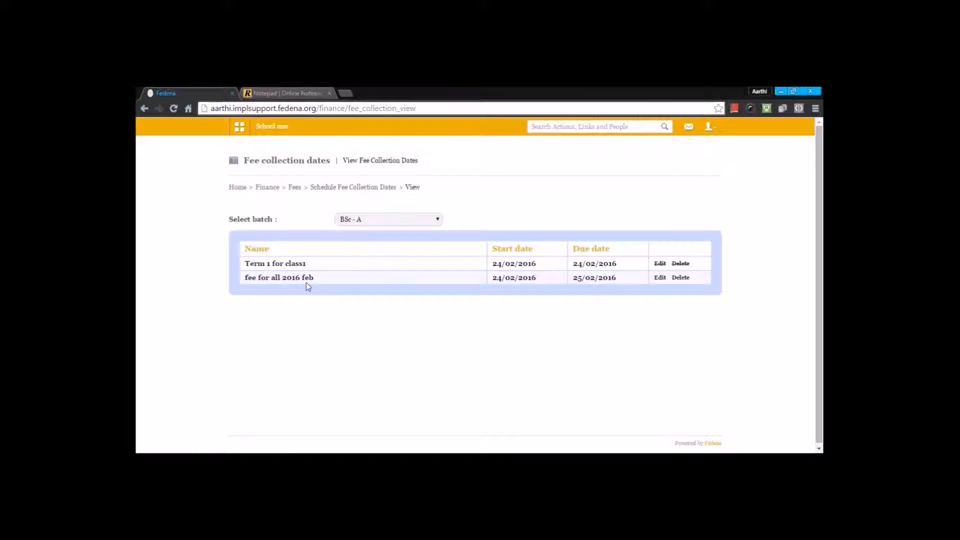
{"action": "left_click", "coordinate": [306, 279]}
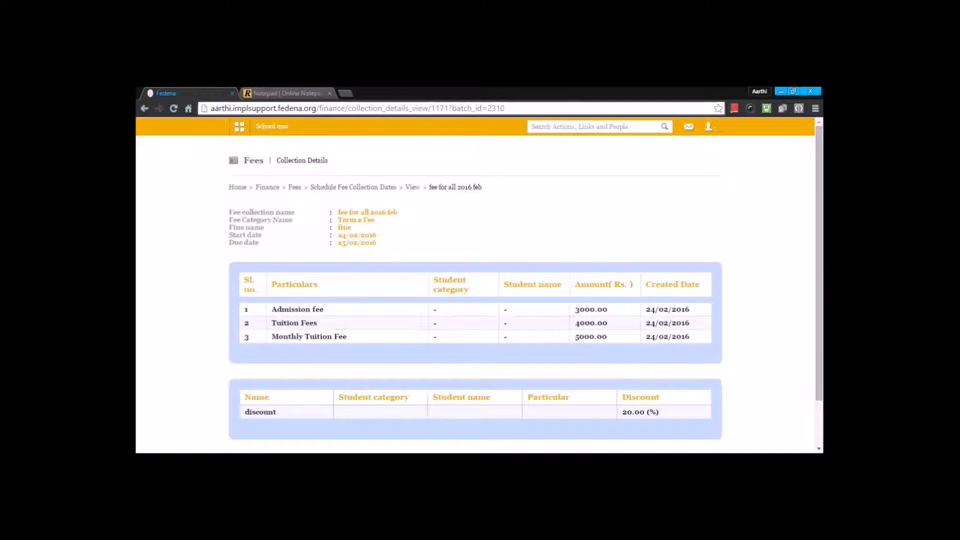
{"action": "scroll", "coordinate": [306, 279], "scroll_direction": "down", "scroll_amount": 2}
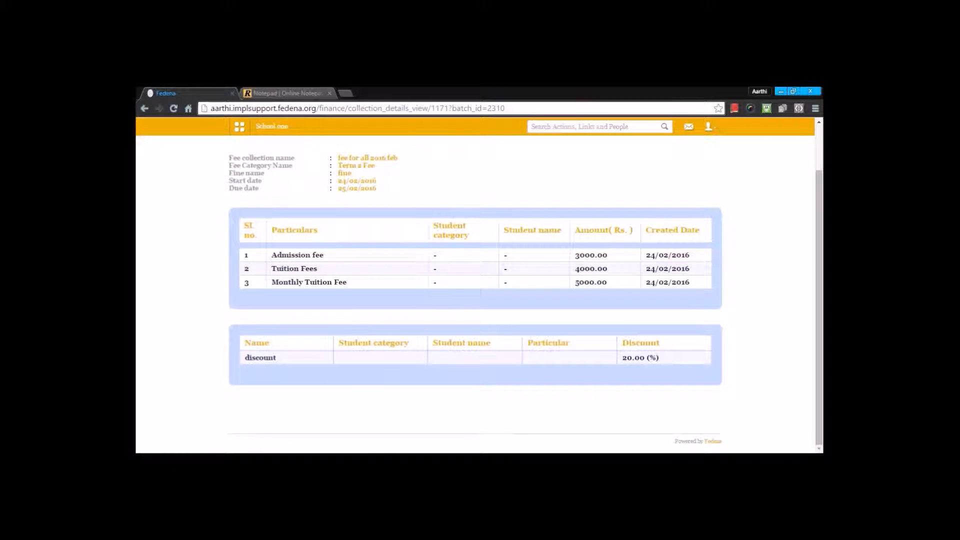
{"action": "scroll", "coordinate": [347, 259], "scroll_direction": "up", "scroll_amount": 2}
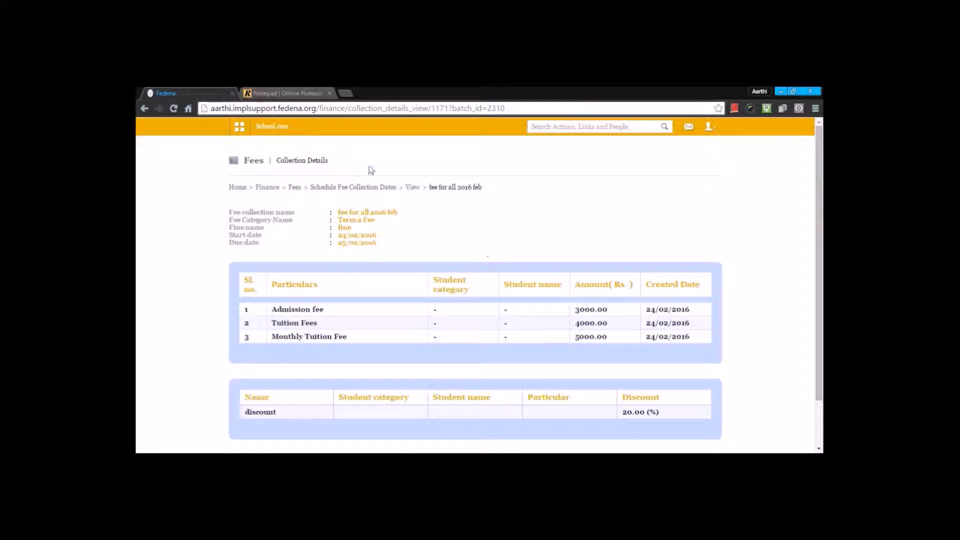
In the fee collection management, review the batch-wise particulars and discounts of "fee for all 2016 feb" for batch BSc - B
{"action": "left_click", "coordinate": [344, 188]}
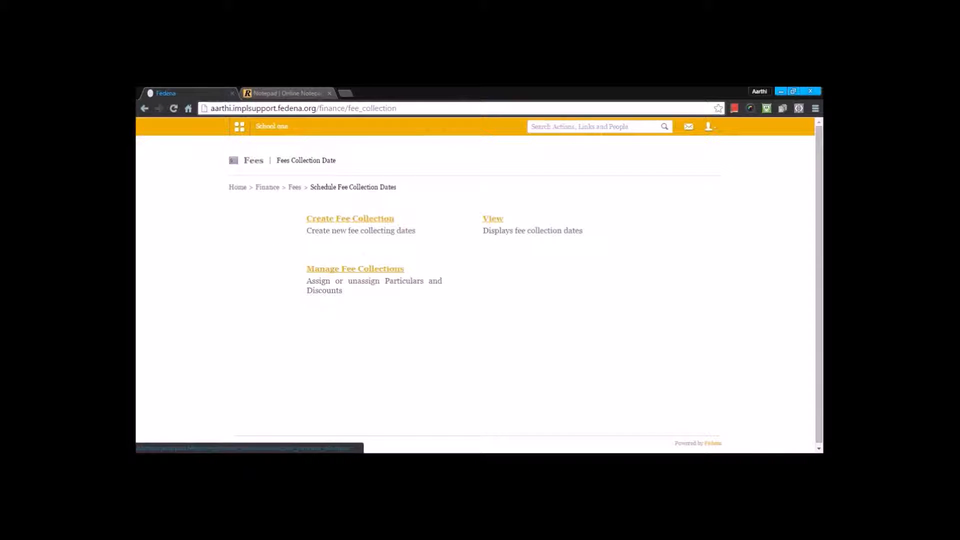
{"action": "left_click", "coordinate": [355, 269]}
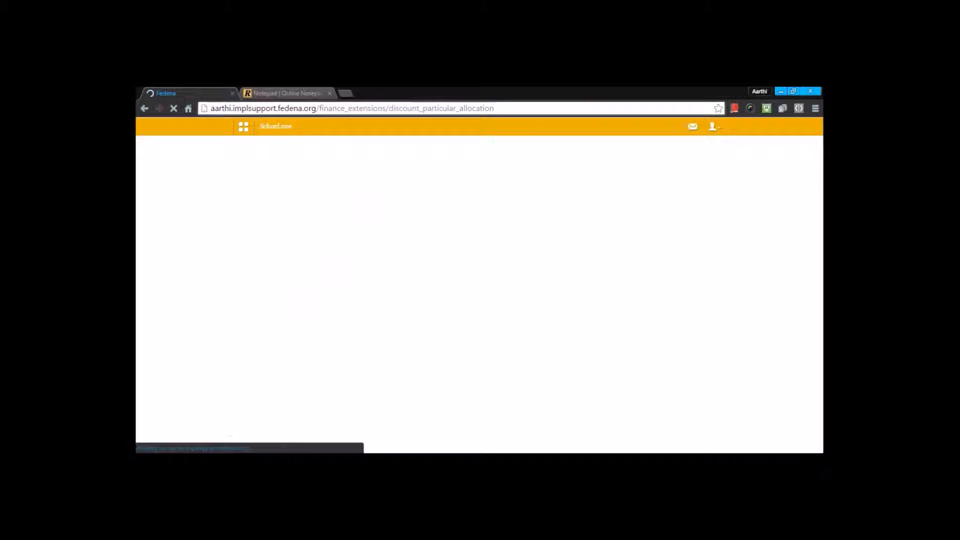
{"action": "left_click", "coordinate": [329, 224]}
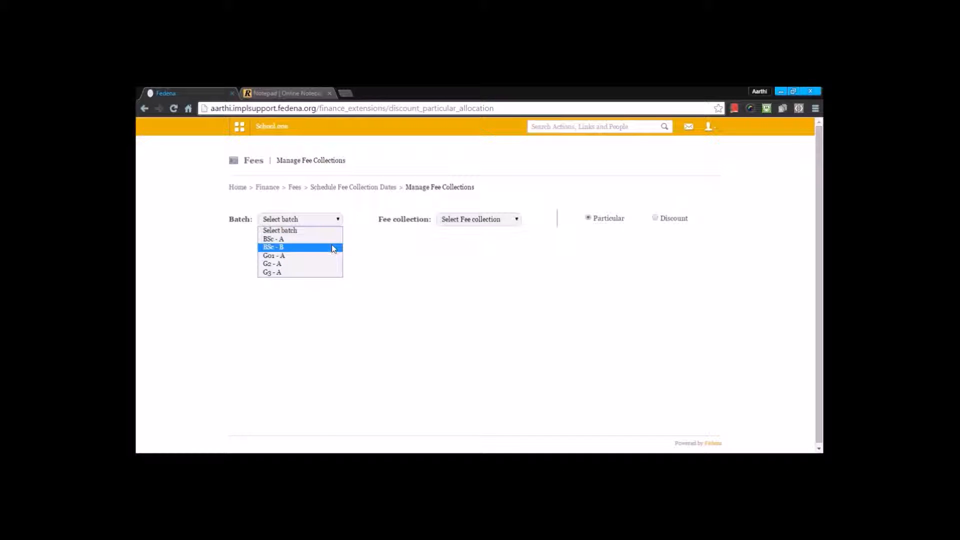
{"action": "left_click", "coordinate": [331, 245]}
{"action": "left_click", "coordinate": [511, 220]}
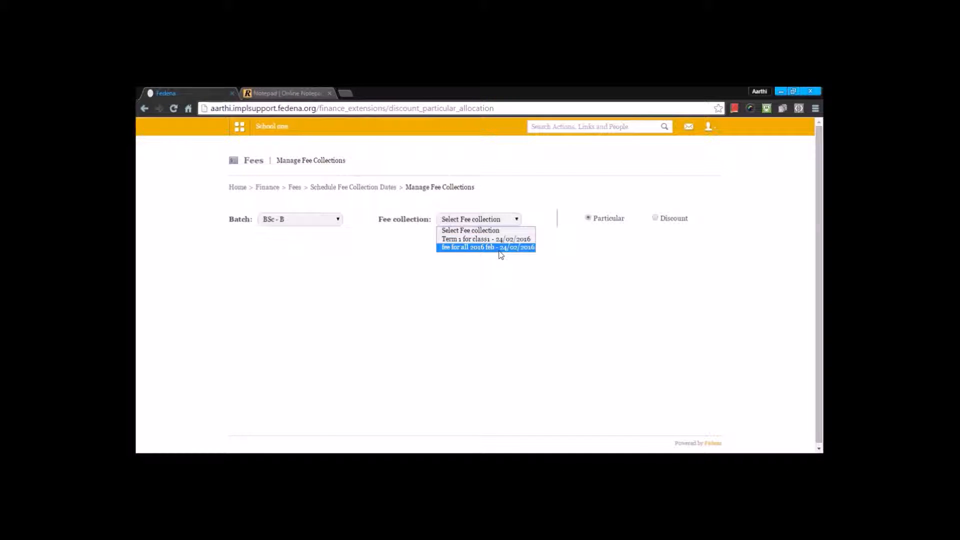
{"action": "left_click", "coordinate": [499, 248]}
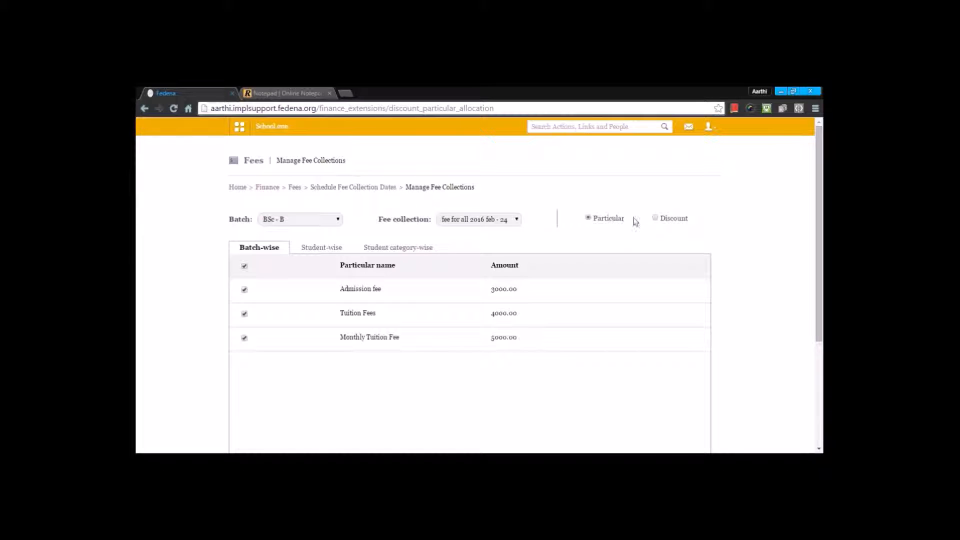
{"action": "left_click", "coordinate": [675, 223]}
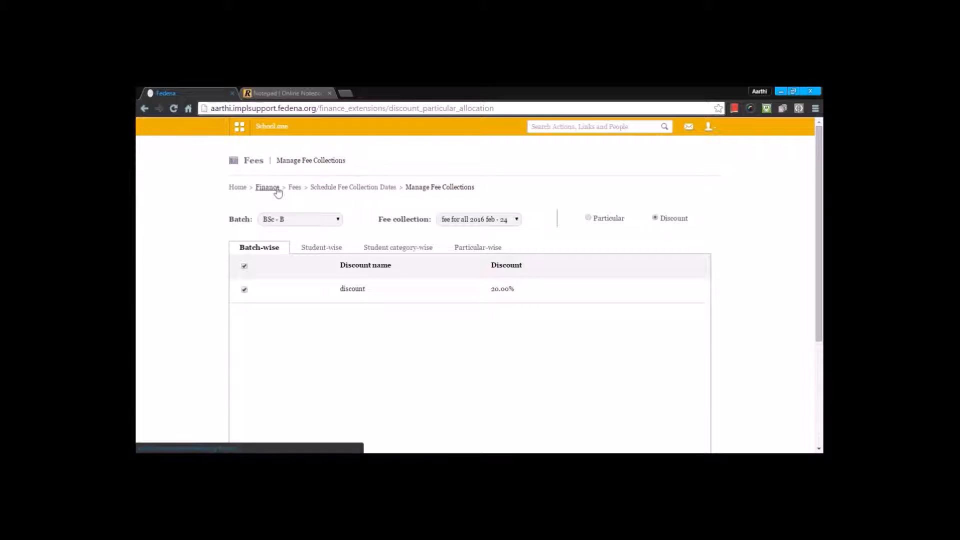
Open fee submission by batch for BSc - A with the collection "fee for all 2016 feb" and select the first student
{"action": "left_click", "coordinate": [293, 188]}
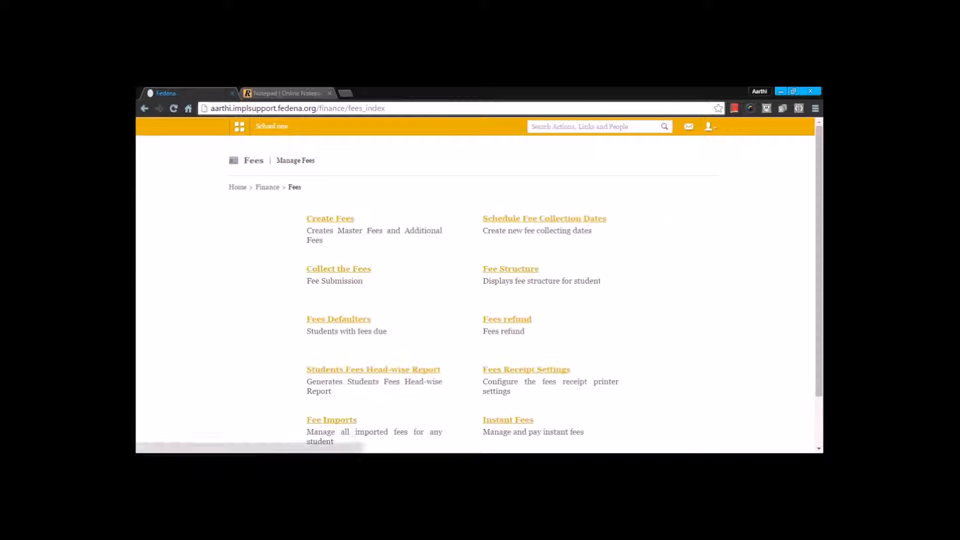
{"action": "left_click", "coordinate": [311, 266]}
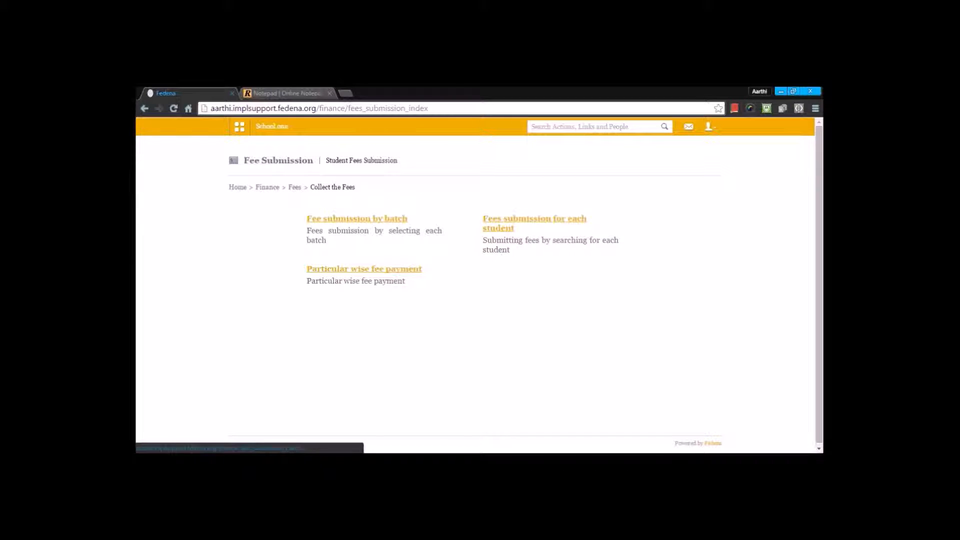
{"action": "left_click", "coordinate": [357, 219]}
{"action": "left_click", "coordinate": [325, 220]}
{"action": "left_click", "coordinate": [317, 239]}
{"action": "left_click", "coordinate": [451, 222]}
{"action": "left_click", "coordinate": [434, 255]}
{"action": "left_click", "coordinate": [311, 267]}
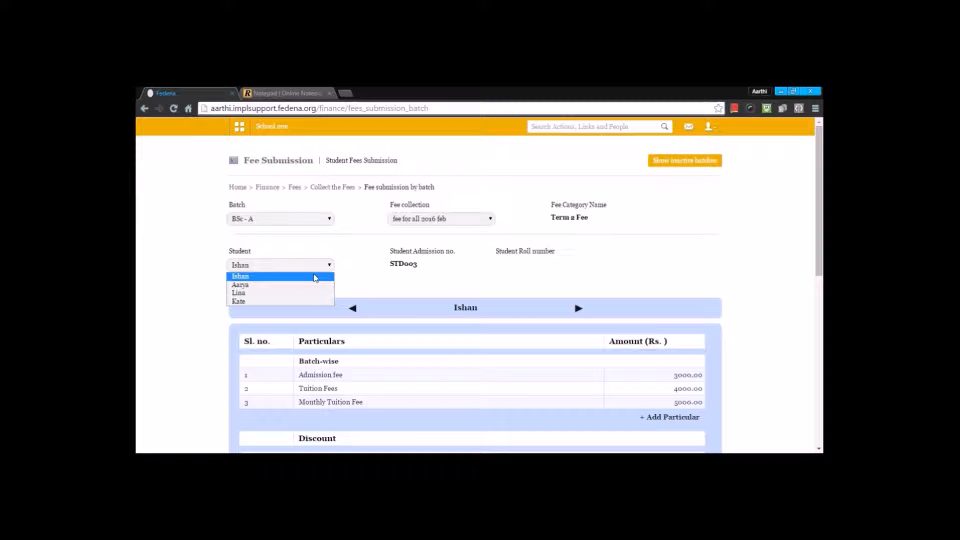
{"action": "left_click", "coordinate": [320, 278]}
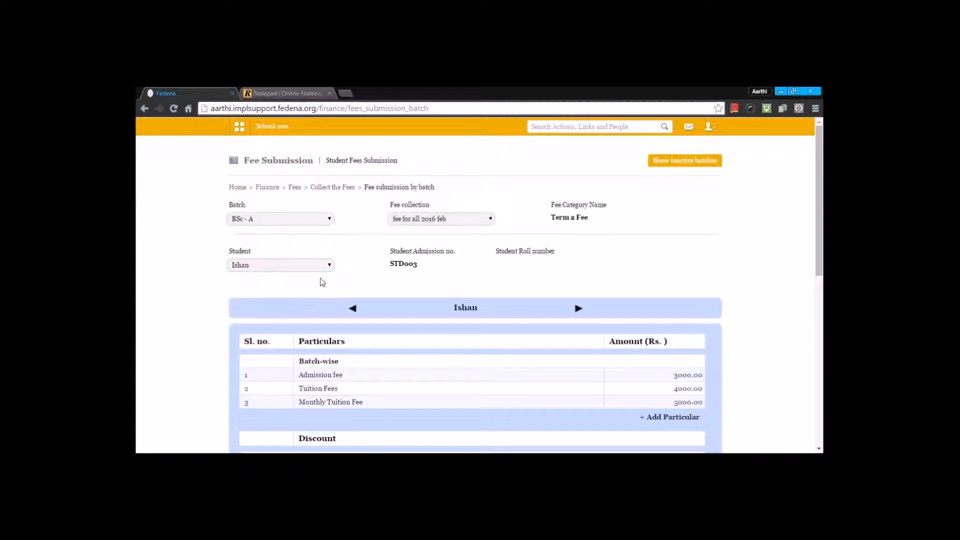
Pay the selected student's fees, open the printable fee receipt to check its summary and payment history, and close it
{"action": "scroll", "coordinate": [655, 257], "scroll_direction": "down", "scroll_amount": 8}
{"action": "left_click", "coordinate": [681, 372]}
{"action": "left_click", "coordinate": [612, 273]}
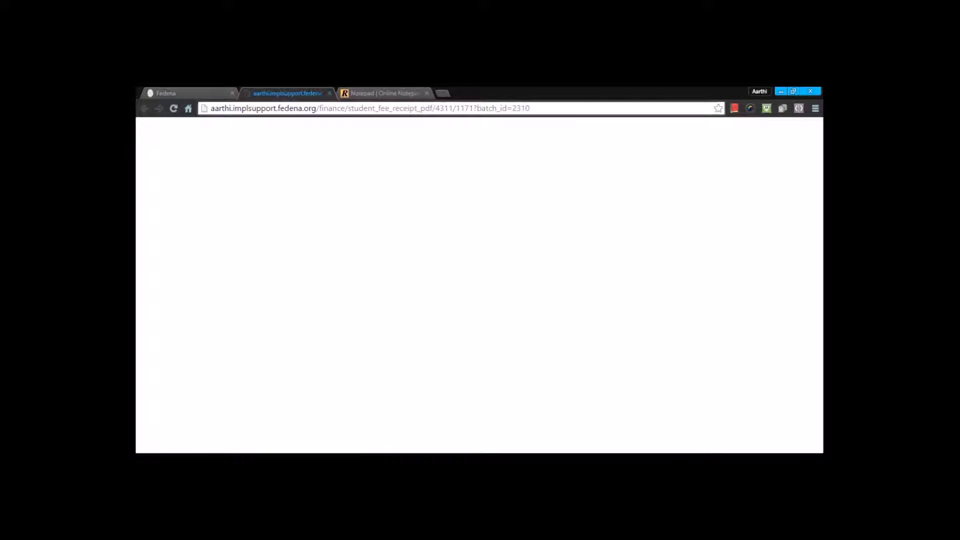
{"action": "scroll", "coordinate": [604, 284], "scroll_direction": "down", "scroll_amount": 5}
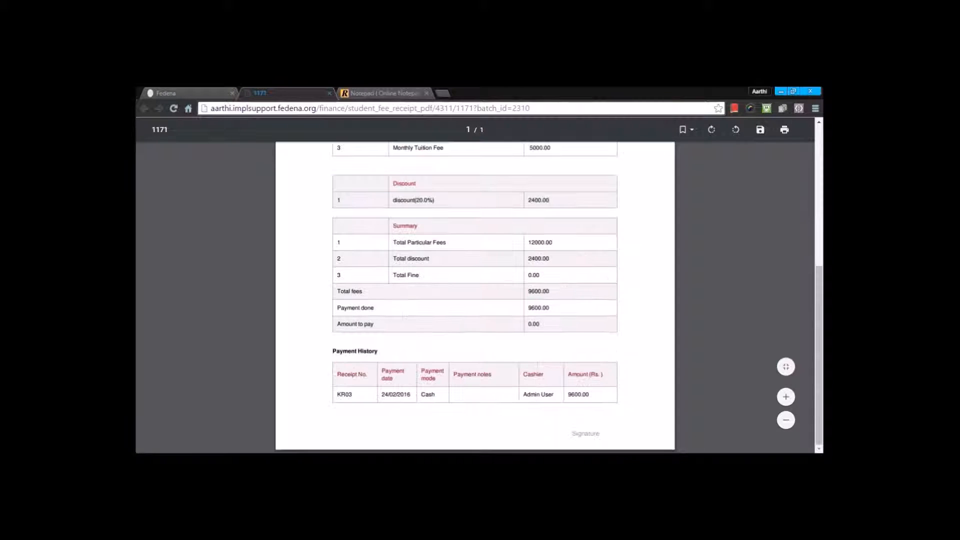
{"action": "left_click", "coordinate": [328, 93]}
{"action": "scroll", "coordinate": [237, 199], "scroll_direction": "up", "scroll_amount": 10}
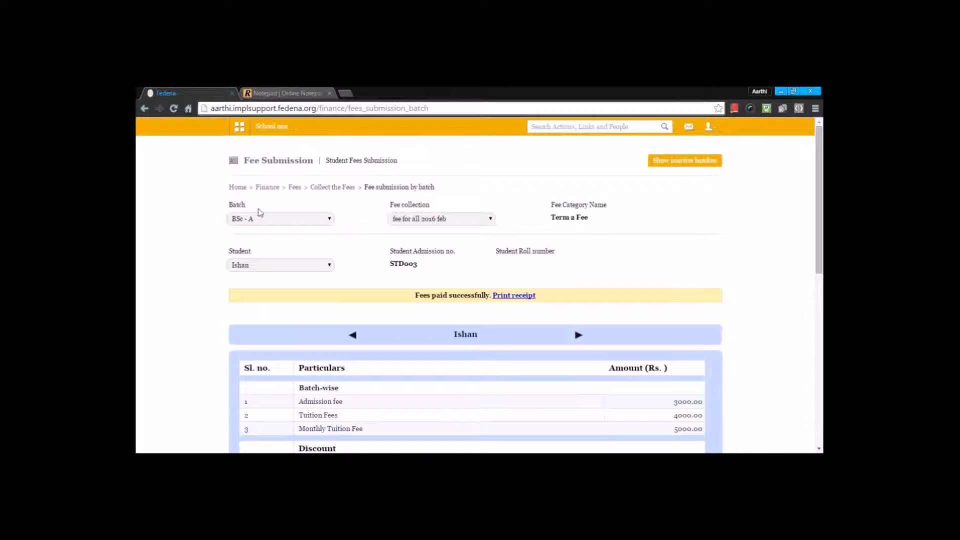
Look up the same student under the fee submission for each student, view the payment options, and return to the fee collection methods
{"action": "left_click", "coordinate": [299, 188]}
{"action": "left_click", "coordinate": [345, 270]}
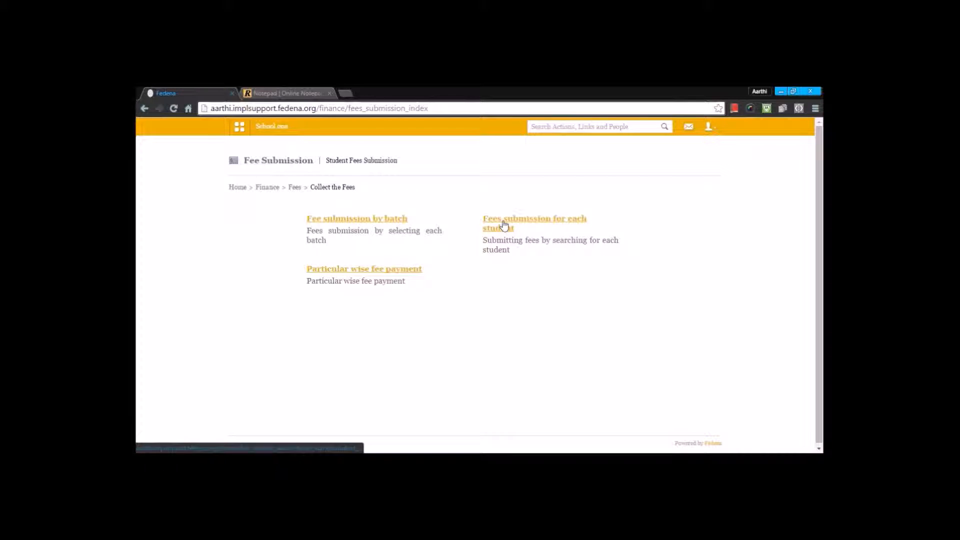
{"action": "left_click", "coordinate": [504, 225]}
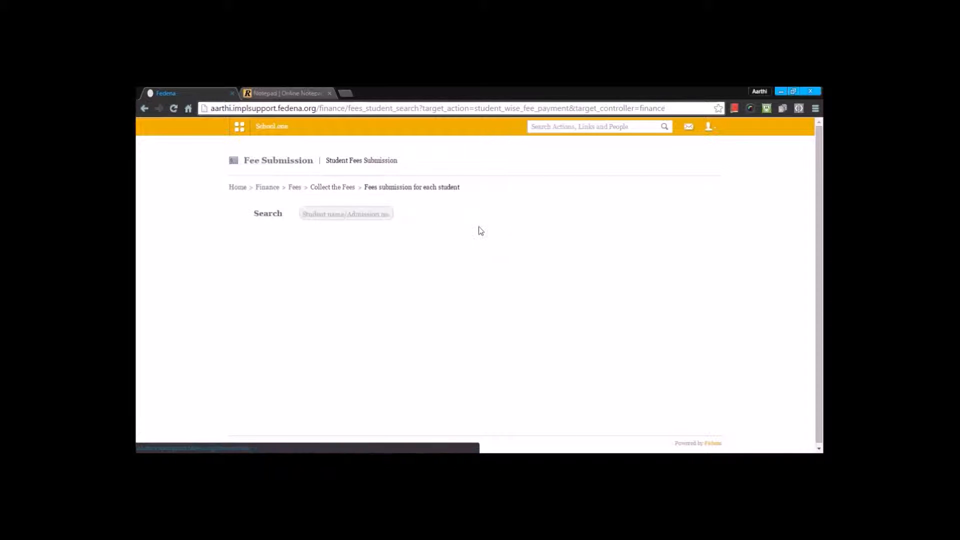
{"action": "left_click", "coordinate": [331, 217]}
{"action": "type", "text": "ishaann"}
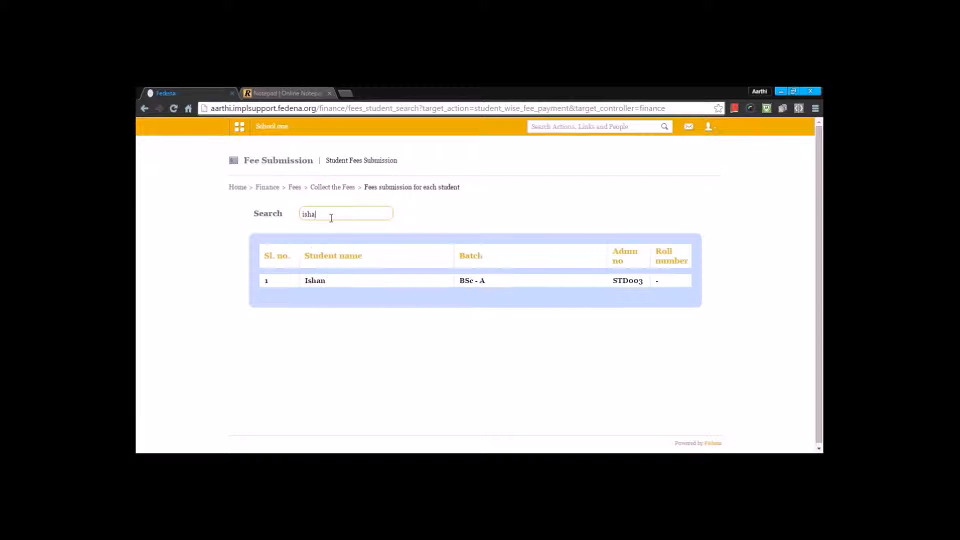
{"action": "left_click", "coordinate": [320, 281]}
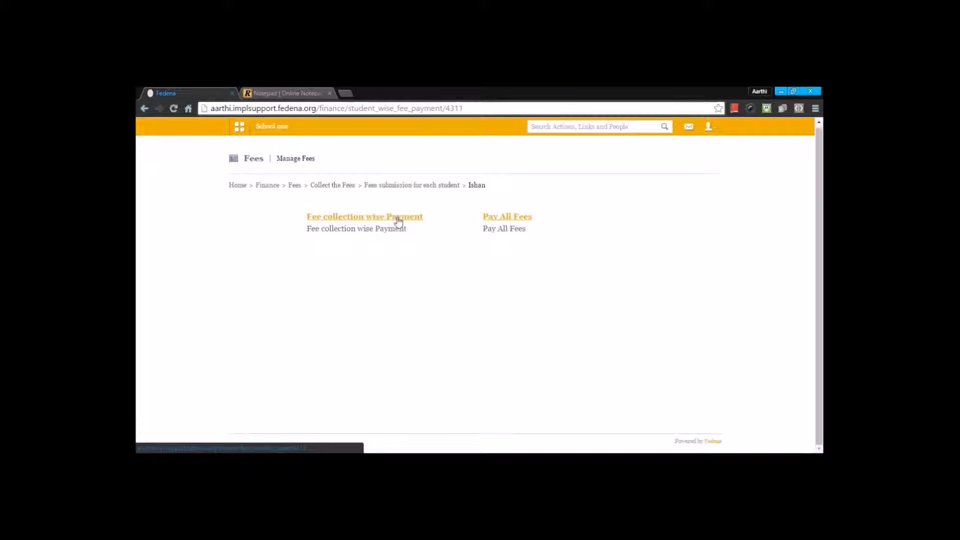
{"action": "key", "text": "alt+Left"}
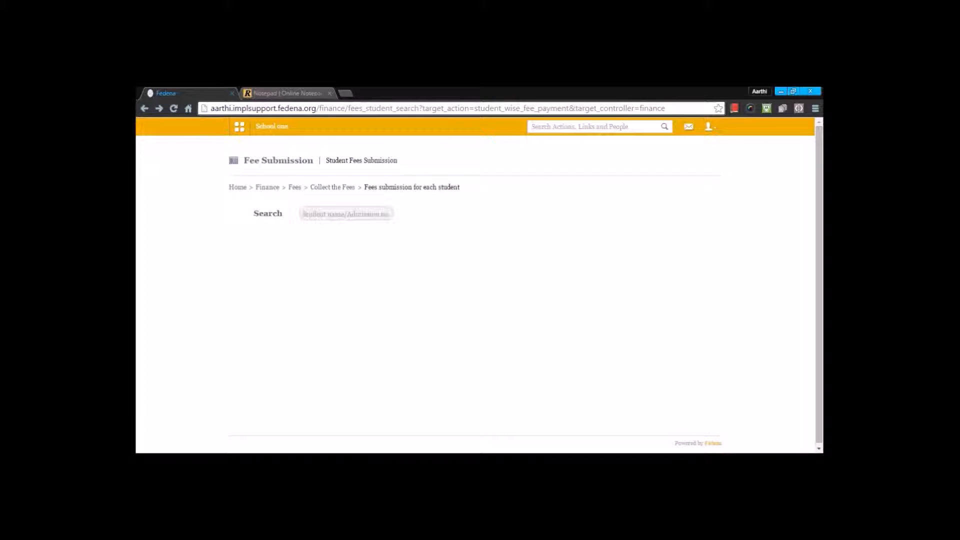
{"action": "key", "text": "alt+Left"}
Open particular-wise fee payment for the same student and review the particulars and payment history of "fee for all 2016 feb"
{"action": "left_click", "coordinate": [365, 270]}
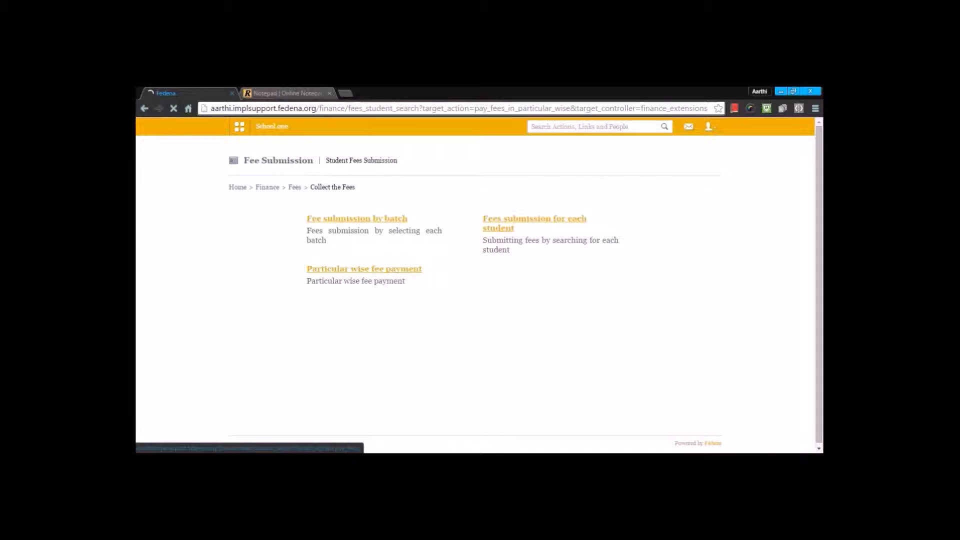
{"action": "type", "text": "ish"}
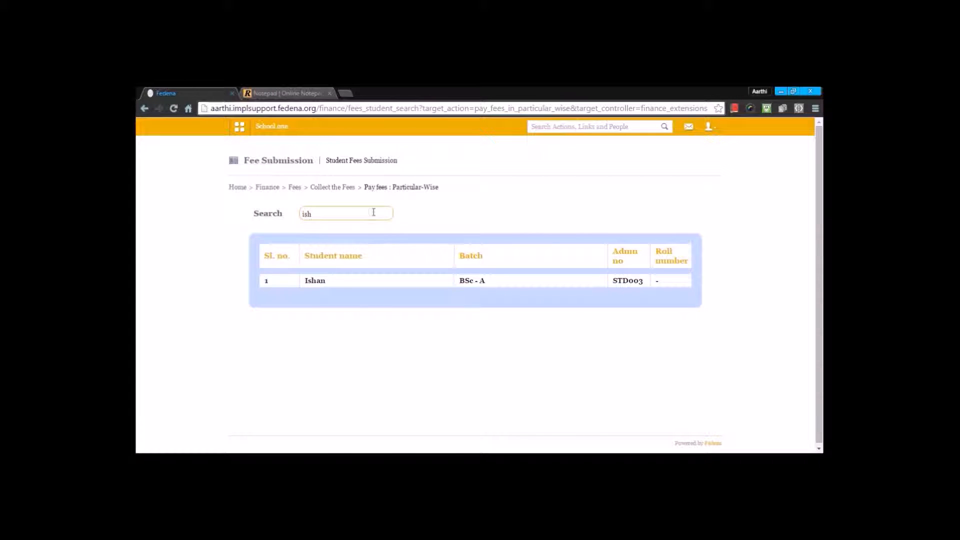
{"action": "left_click", "coordinate": [308, 281]}
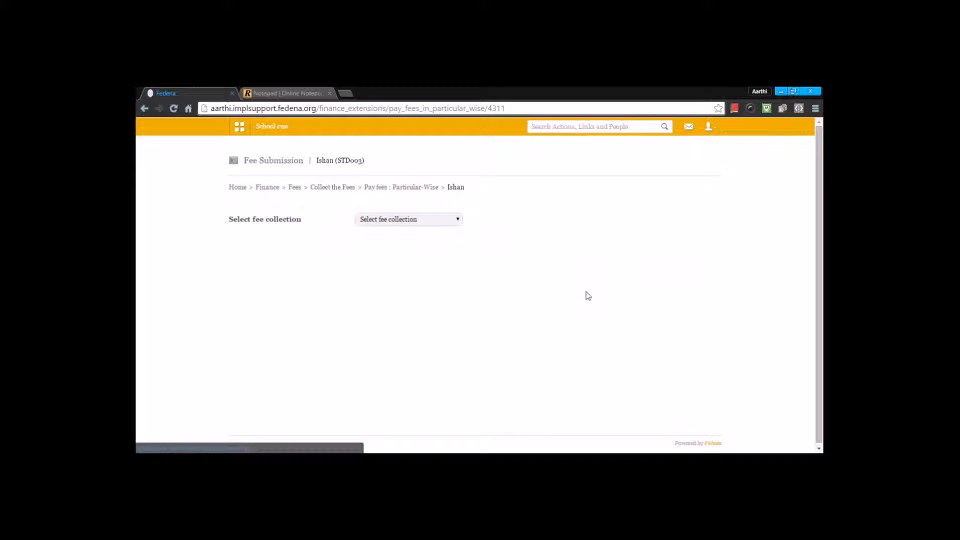
{"action": "left_click", "coordinate": [450, 219]}
{"action": "left_click", "coordinate": [434, 249]}
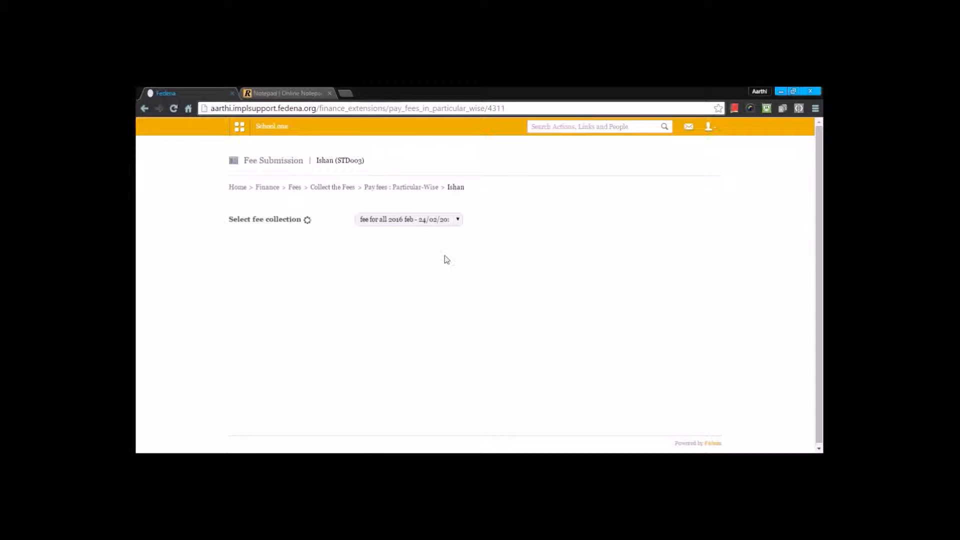
{"action": "scroll", "coordinate": [546, 303], "scroll_direction": "down", "scroll_amount": 6}
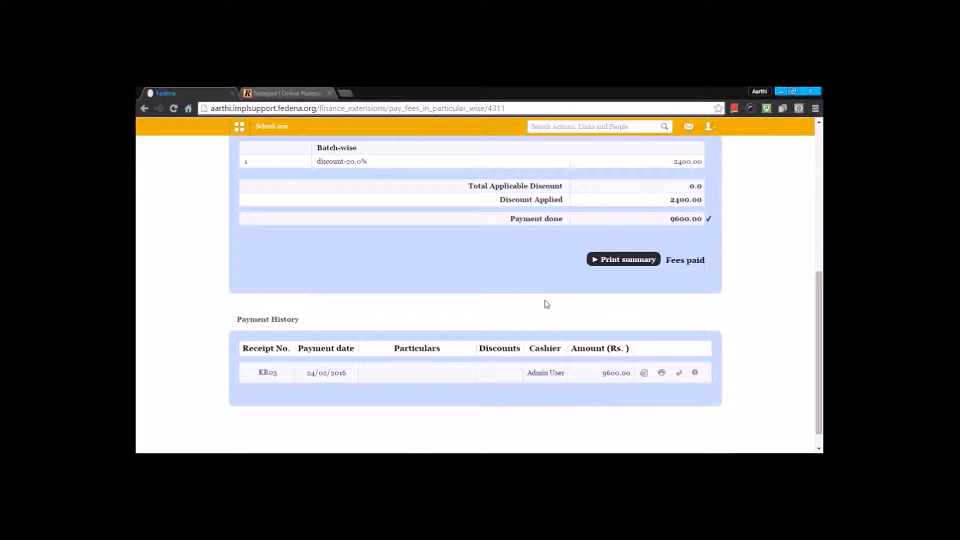
{"action": "scroll", "coordinate": [605, 328], "scroll_direction": "up", "scroll_amount": 5}
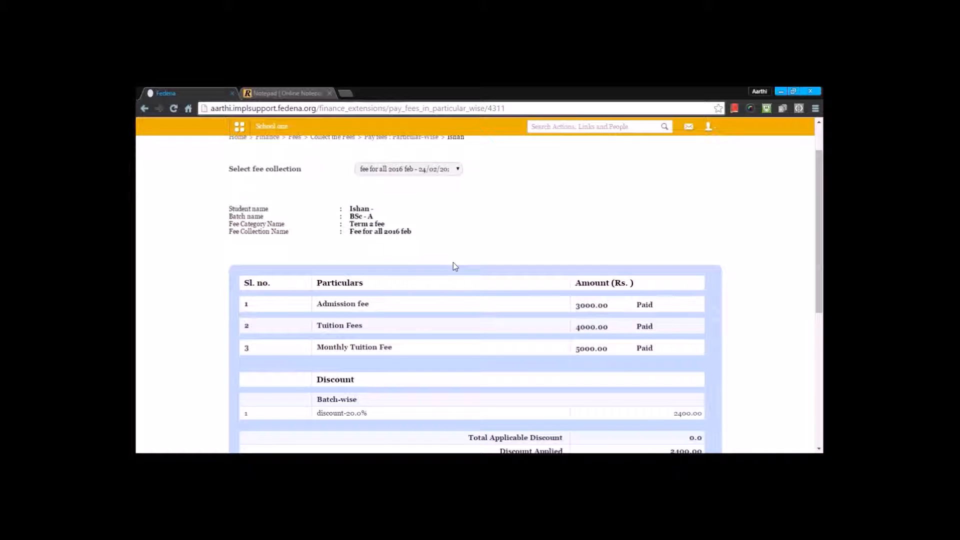
{"action": "scroll", "coordinate": [457, 243], "scroll_direction": "up", "scroll_amount": 1}
{"action": "left_click", "coordinate": [420, 220]}
{"action": "left_click", "coordinate": [406, 233]}
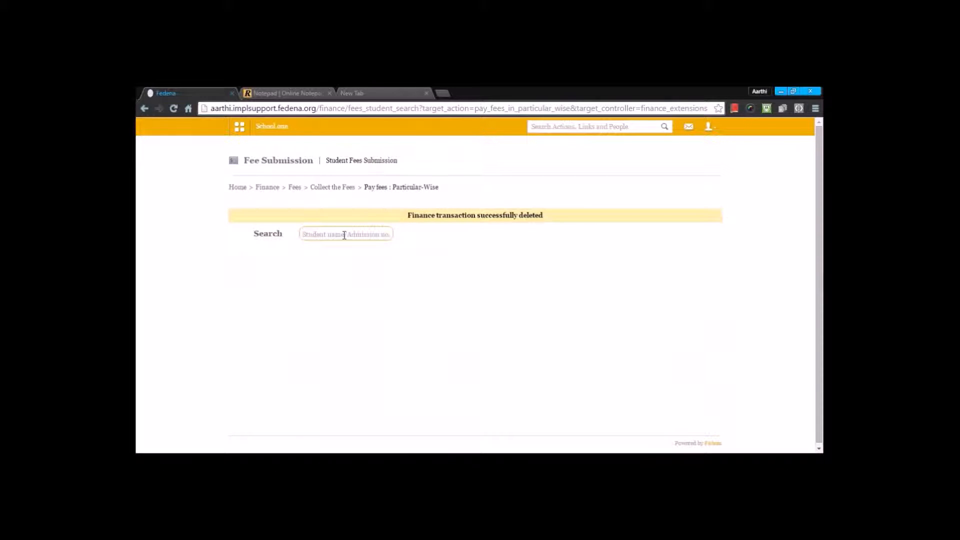
Search for another student for particular-wise payment, open the one in batch BSc - A, and load the collection "fee for all 2016 feb"
{"action": "left_click", "coordinate": [344, 235]}
{"action": "type", "text": "kate"}
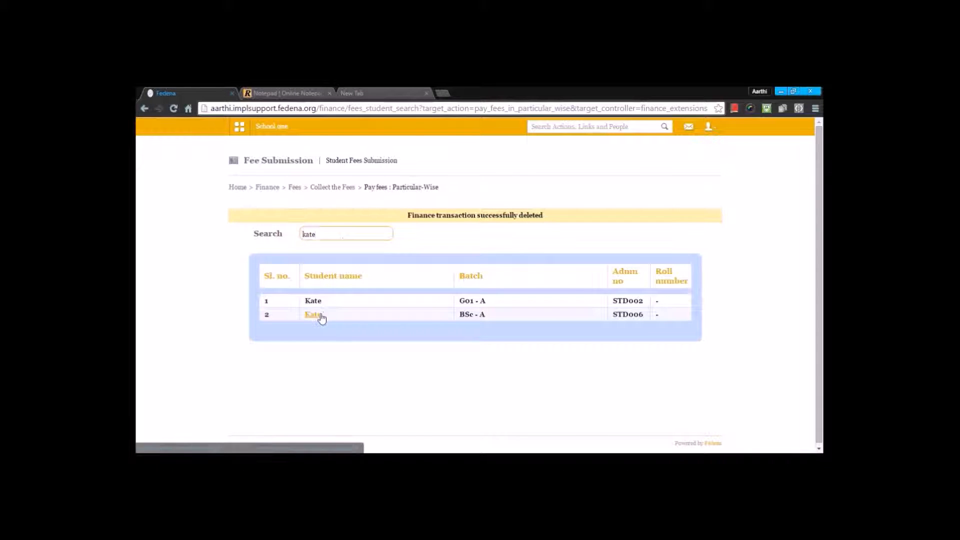
{"action": "left_click", "coordinate": [327, 311]}
{"action": "left_click", "coordinate": [416, 226]}
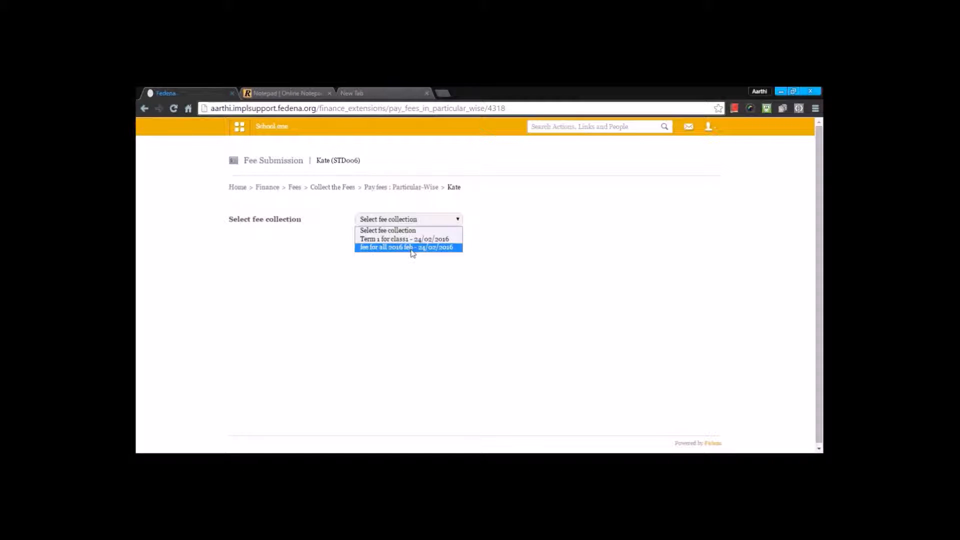
{"action": "left_click", "coordinate": [414, 249]}
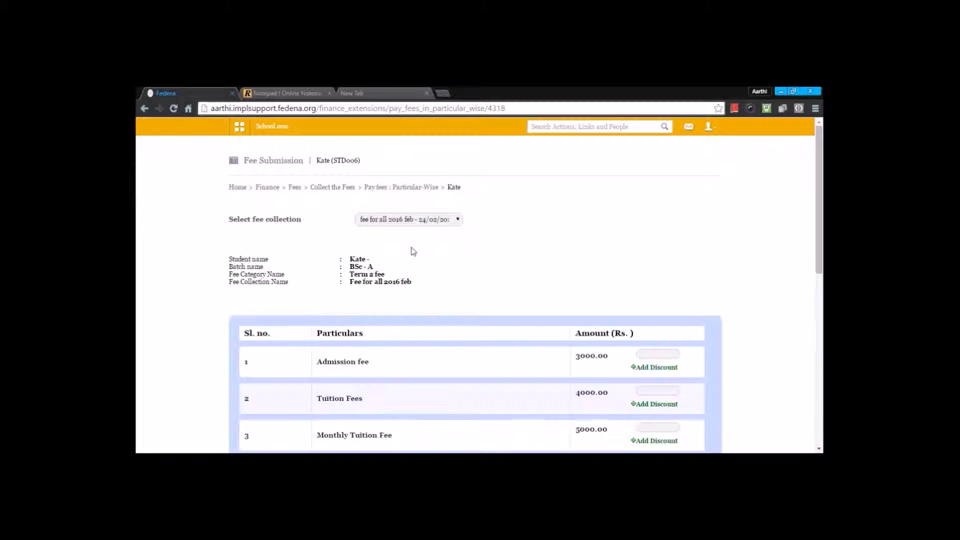
Review the student's particulars and totals, and add a discount named "discount" of 1200 to the Admission fee
{"action": "scroll", "coordinate": [501, 308], "scroll_direction": "down", "scroll_amount": 2}
{"action": "scroll", "coordinate": [575, 337], "scroll_direction": "down", "scroll_amount": 2}
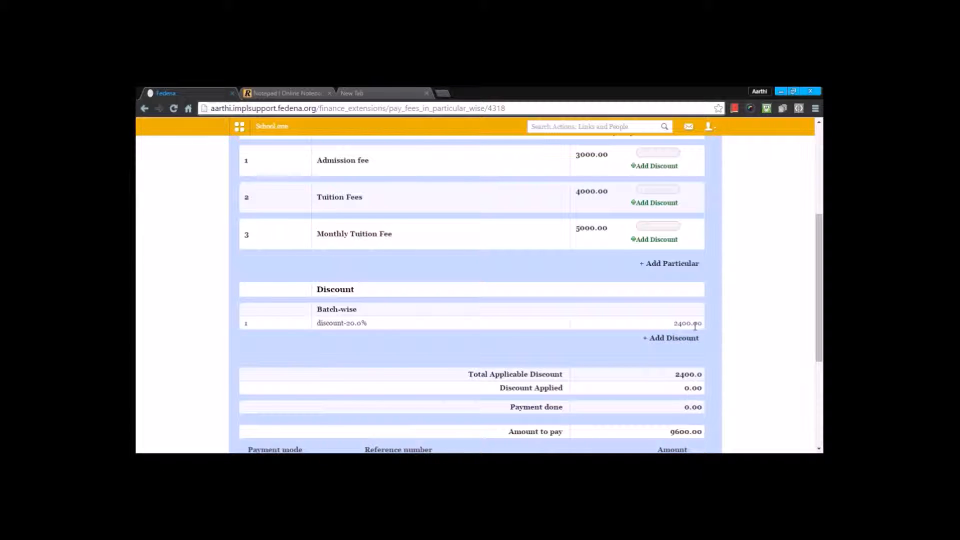
{"action": "scroll", "coordinate": [695, 326], "scroll_direction": "up", "scroll_amount": 2}
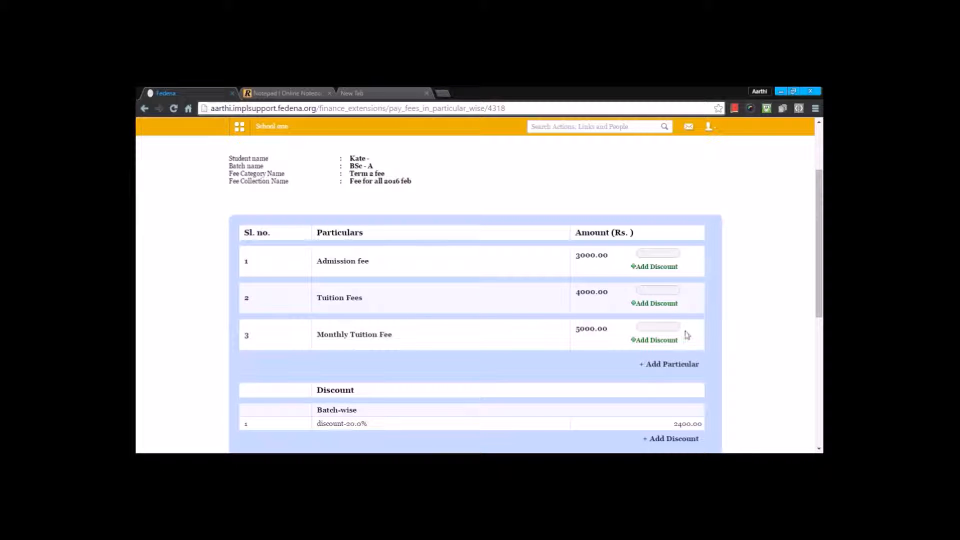
{"action": "scroll", "coordinate": [617, 323], "scroll_direction": "down", "scroll_amount": 2}
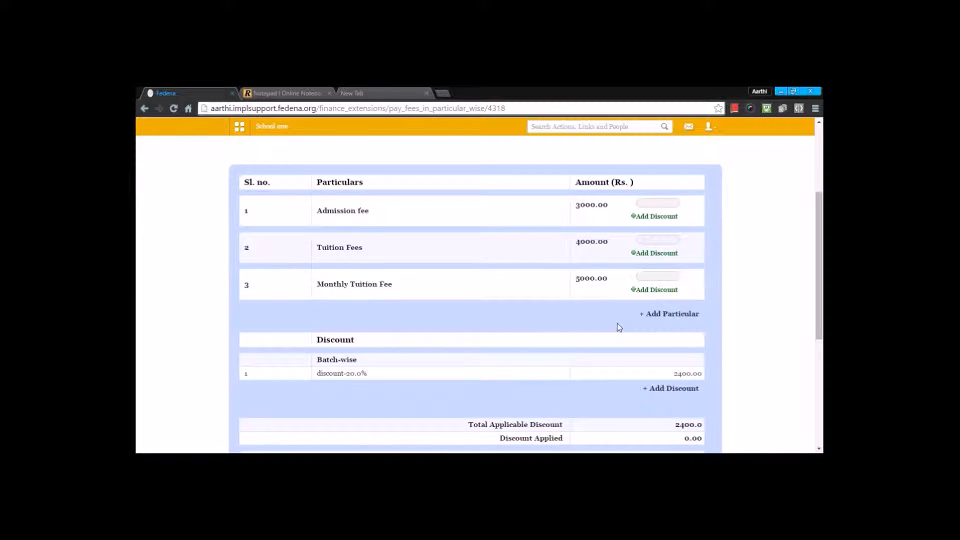
{"action": "scroll", "coordinate": [623, 326], "scroll_direction": "up", "scroll_amount": 1}
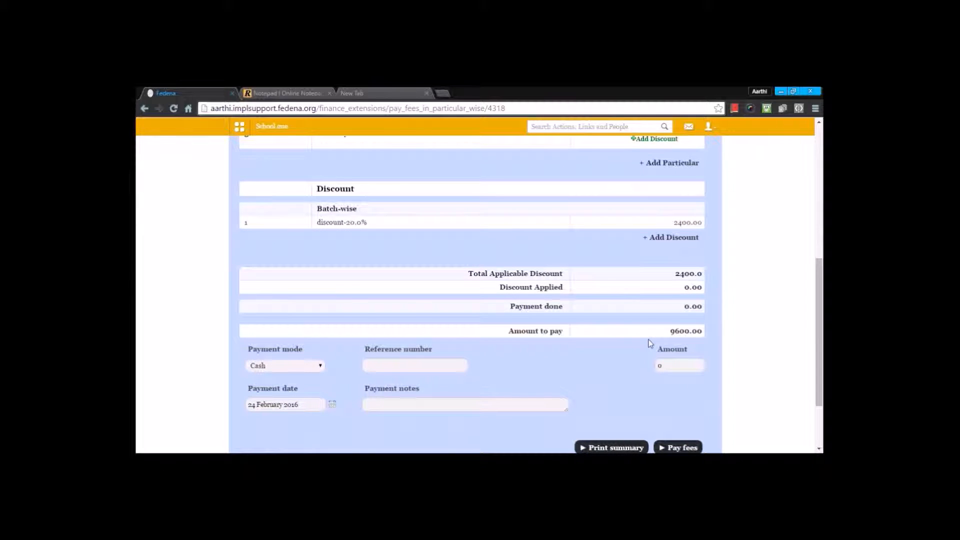
{"action": "scroll", "coordinate": [650, 300], "scroll_direction": "up", "scroll_amount": 4}
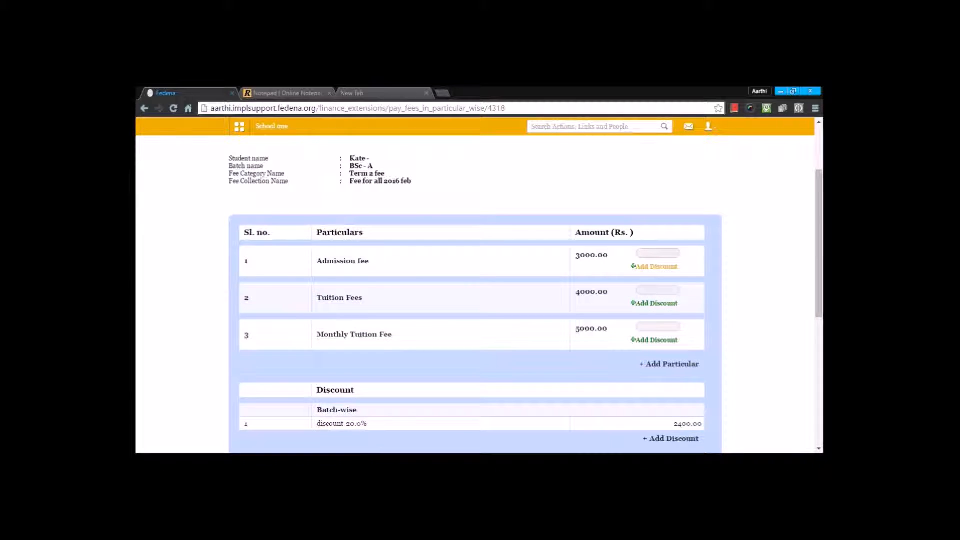
{"action": "left_click", "coordinate": [654, 266]}
{"action": "left_click", "coordinate": [513, 284]}
{"action": "type", "text": "discount"}
{"action": "key", "text": "Tab"}
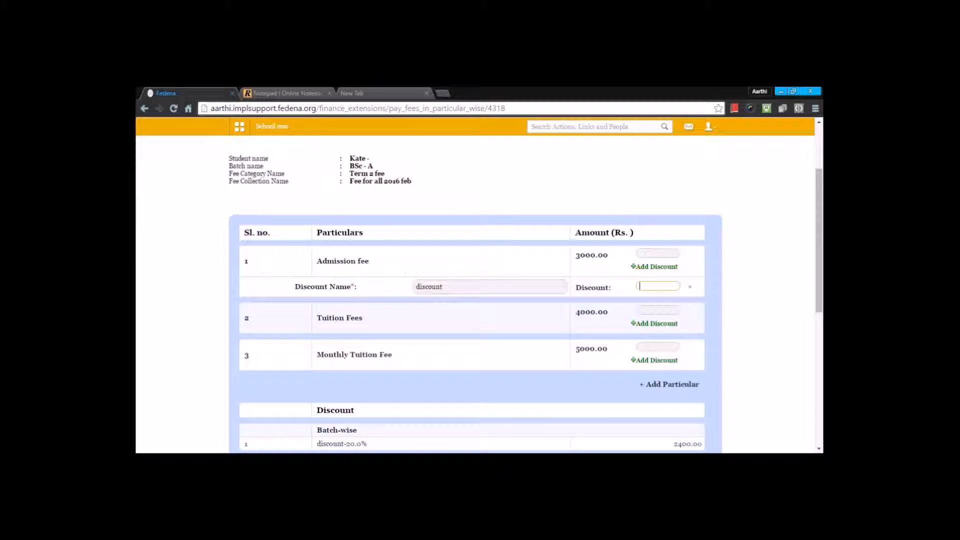
{"action": "type", "text": "1200"}
Add a discount named "discount2" of 1200 to the Tuition Fees and check the discount summary
{"action": "left_click", "coordinate": [654, 324]}
{"action": "left_click", "coordinate": [469, 345]}
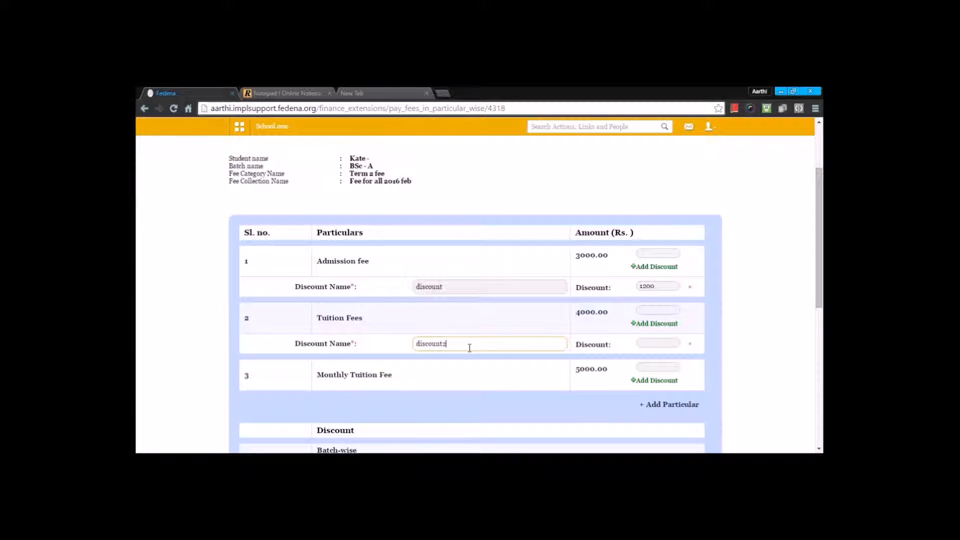
{"action": "left_click", "coordinate": [663, 342]}
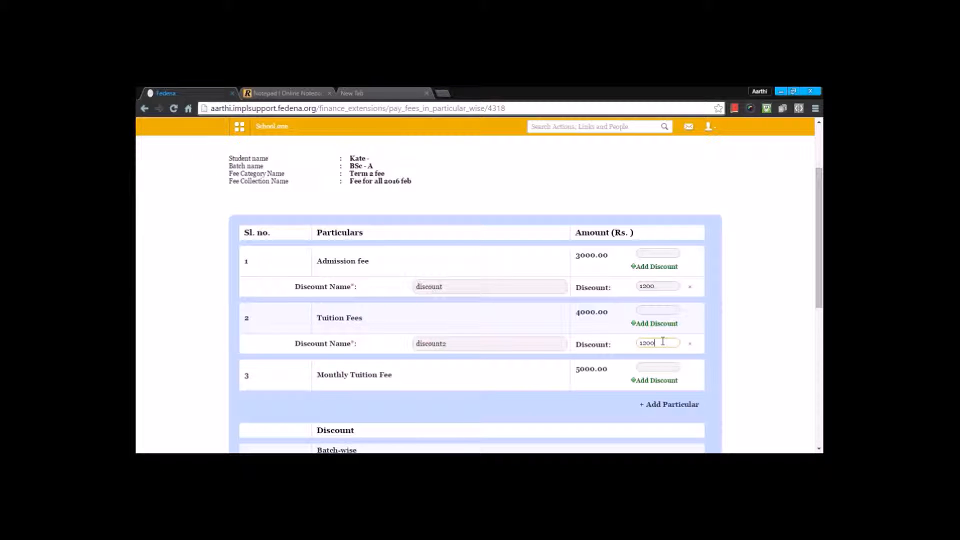
{"action": "scroll", "coordinate": [744, 321], "scroll_direction": "down", "scroll_amount": 3}
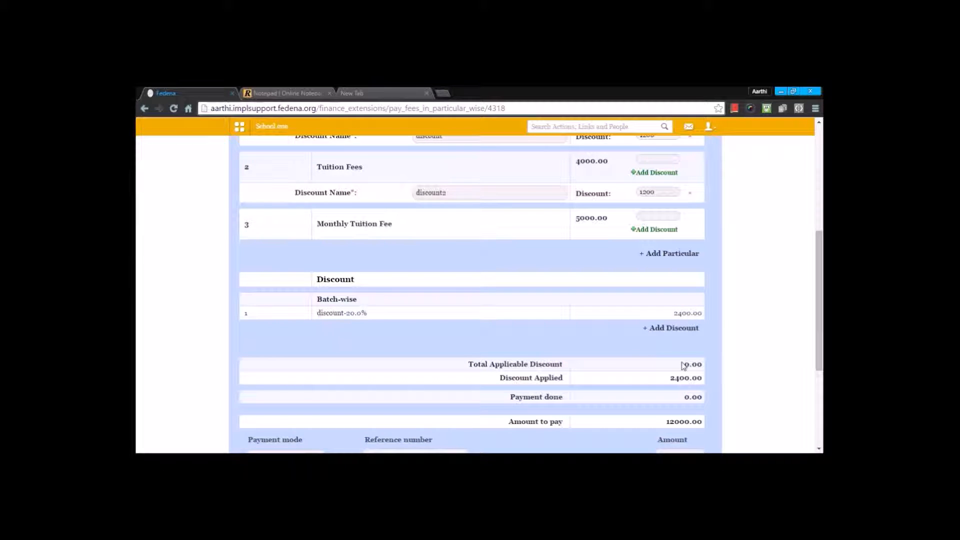
Enter payment amounts of 1000 for the Admission fee and 2000 for the Tuition Fees
{"action": "scroll", "coordinate": [683, 366], "scroll_direction": "up", "scroll_amount": 2}
{"action": "scroll", "coordinate": [697, 363], "scroll_direction": "up", "scroll_amount": 2}
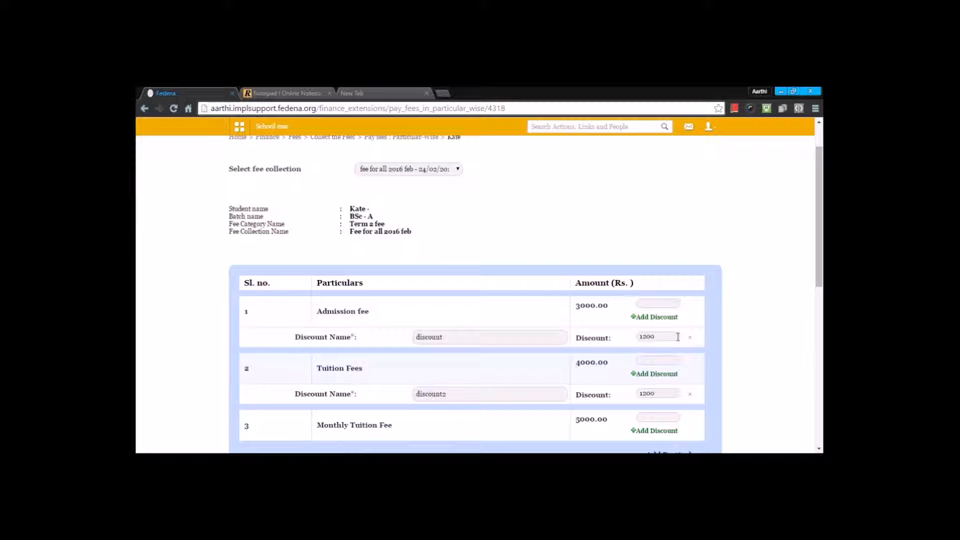
{"action": "left_click", "coordinate": [638, 302]}
{"action": "type", "text": "1000"}
{"action": "left_click", "coordinate": [652, 361]}
{"action": "type", "text": "2000"}
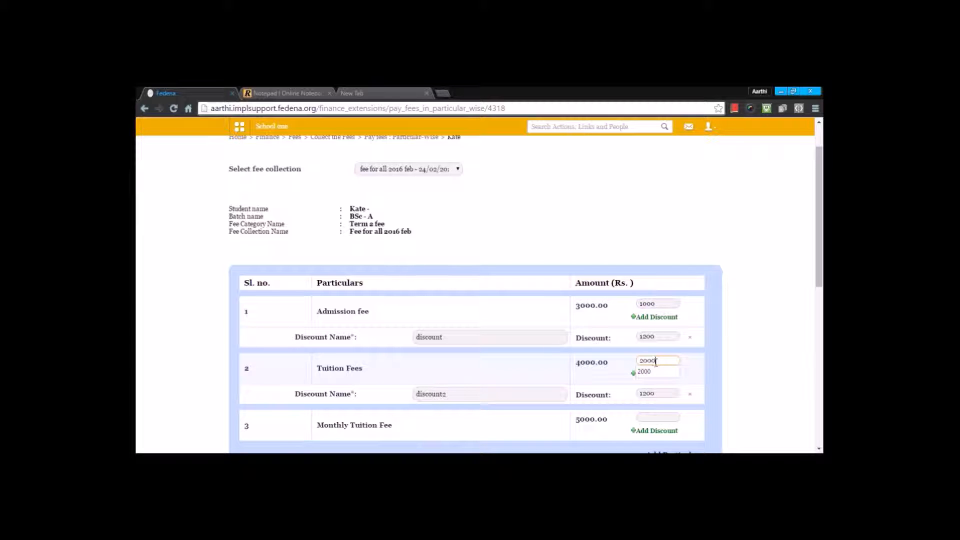
Check the payment summary, keep Cash as the payment mode, and pay the entered particular-wise fees
{"action": "scroll", "coordinate": [720, 357], "scroll_direction": "down", "scroll_amount": 1}
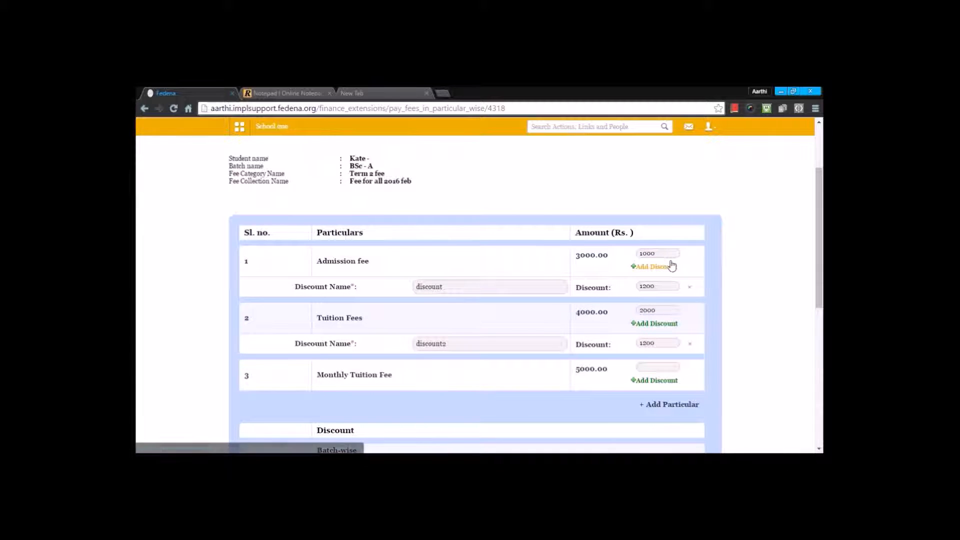
{"action": "scroll", "coordinate": [665, 275], "scroll_direction": "down", "scroll_amount": 4}
{"action": "scroll", "coordinate": [668, 284], "scroll_direction": "down", "scroll_amount": 3}
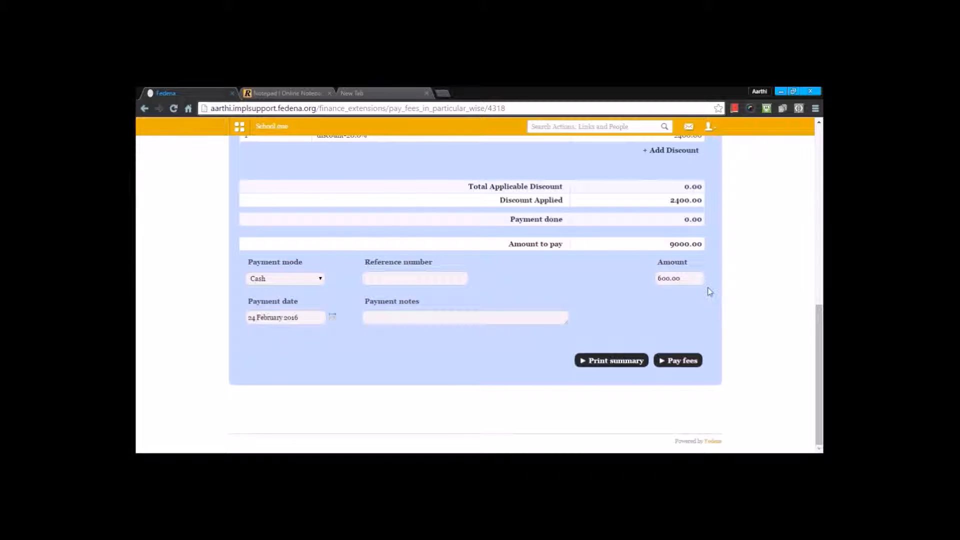
{"action": "left_click", "coordinate": [293, 277]}
{"action": "left_click", "coordinate": [331, 269]}
{"action": "left_click", "coordinate": [688, 366]}
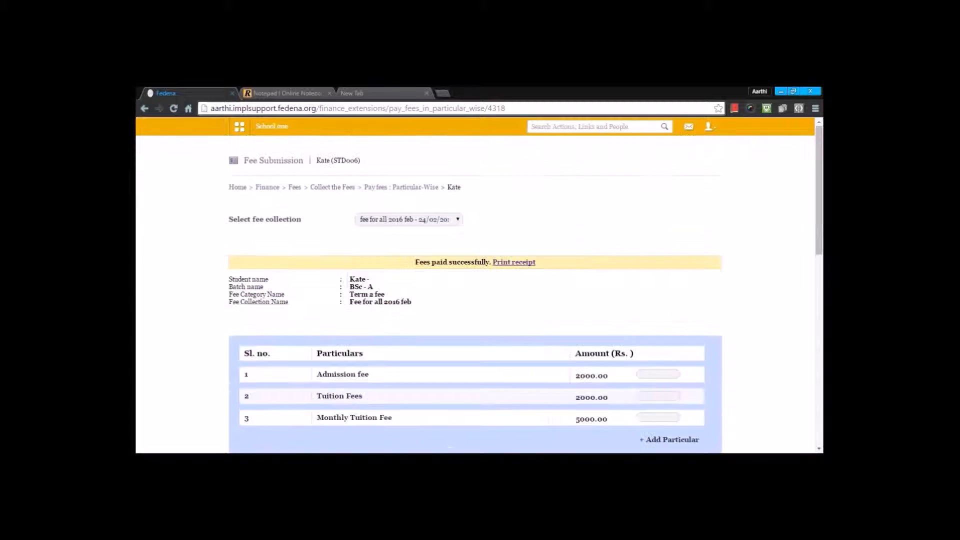
Preview the printable receipt for this payment, close it without printing, and return to the Manage Fees page
{"action": "left_click", "coordinate": [502, 266]}
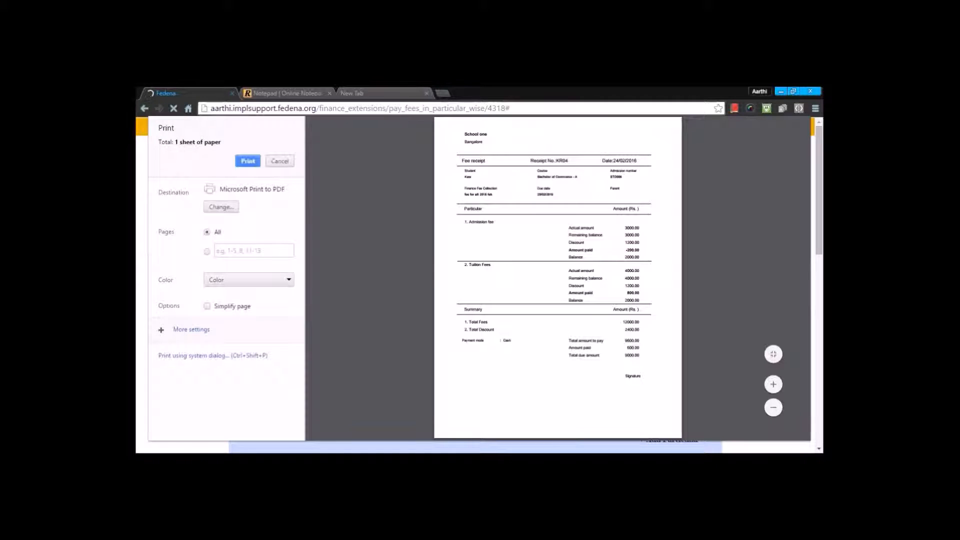
{"action": "left_click", "coordinate": [279, 162]}
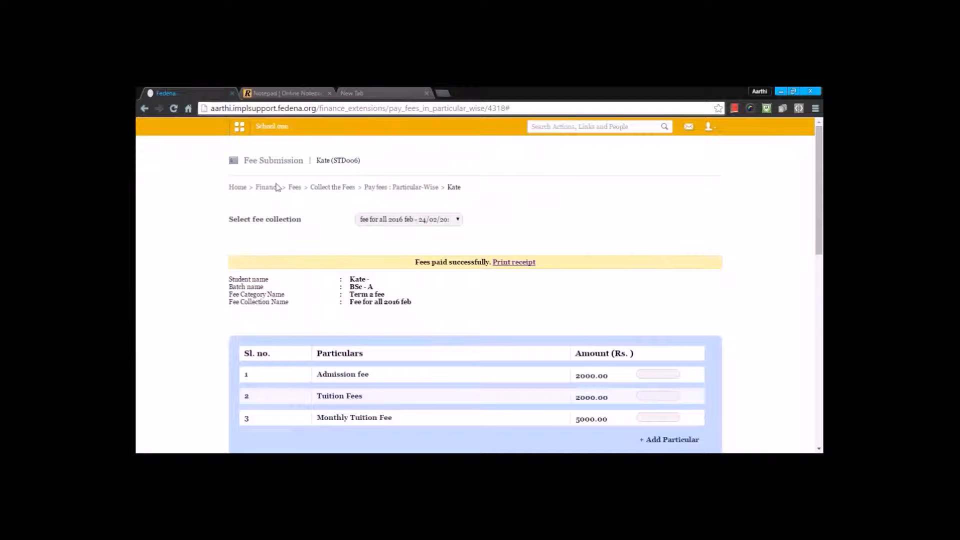
{"action": "left_click", "coordinate": [330, 188]}
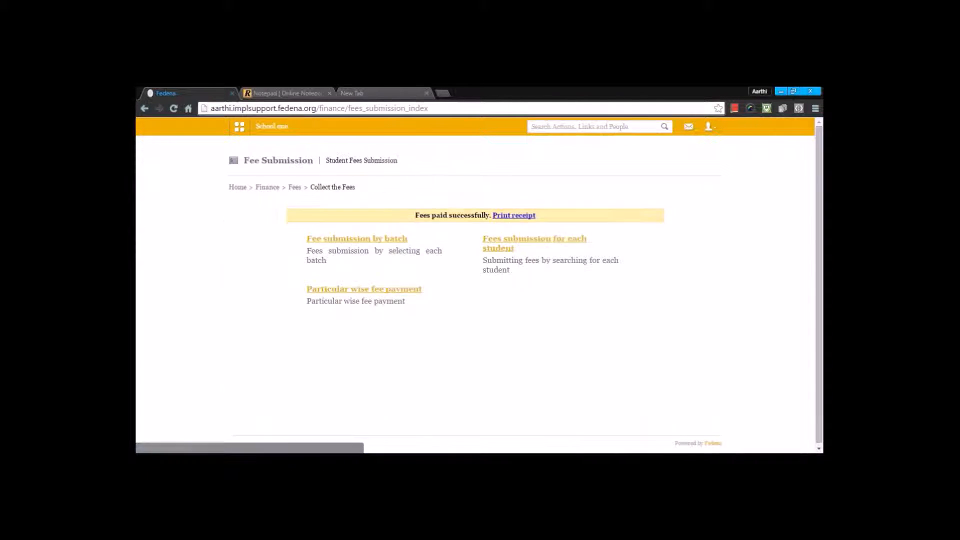
{"action": "left_click", "coordinate": [294, 188]}
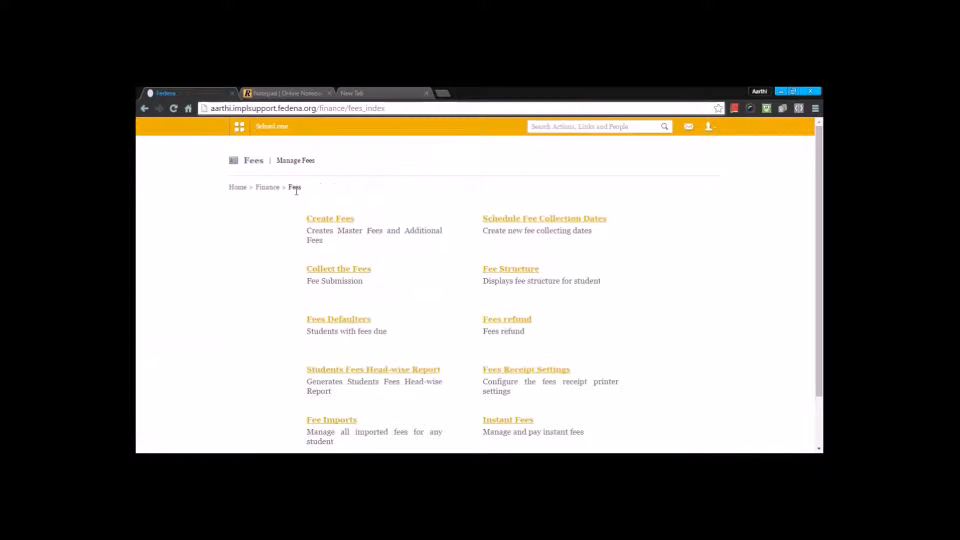
Search the fee structure for the student in batch BSc - A and review the particulars, discount and summary of "fee for all 2016 feb"
{"action": "left_click", "coordinate": [498, 270]}
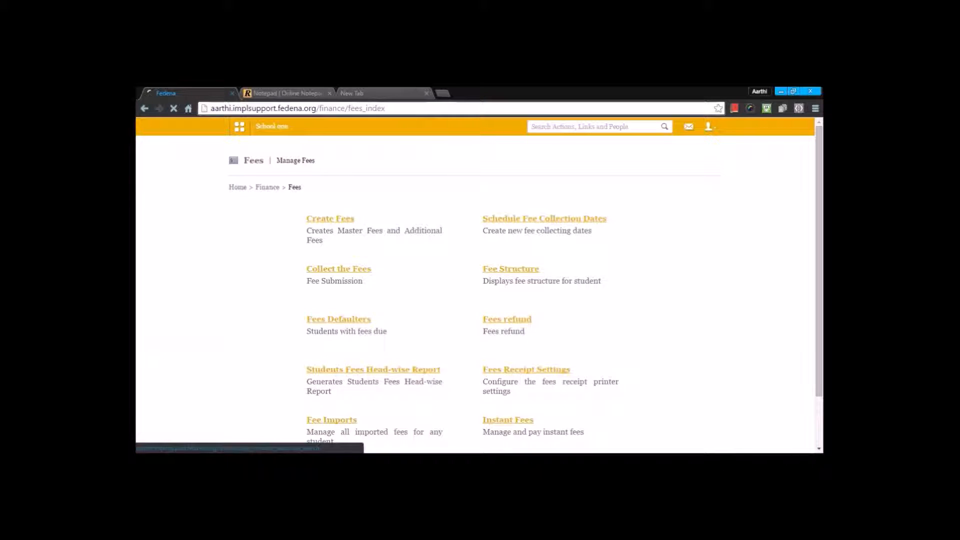
{"action": "left_click", "coordinate": [374, 214]}
{"action": "type", "text": "kate"}
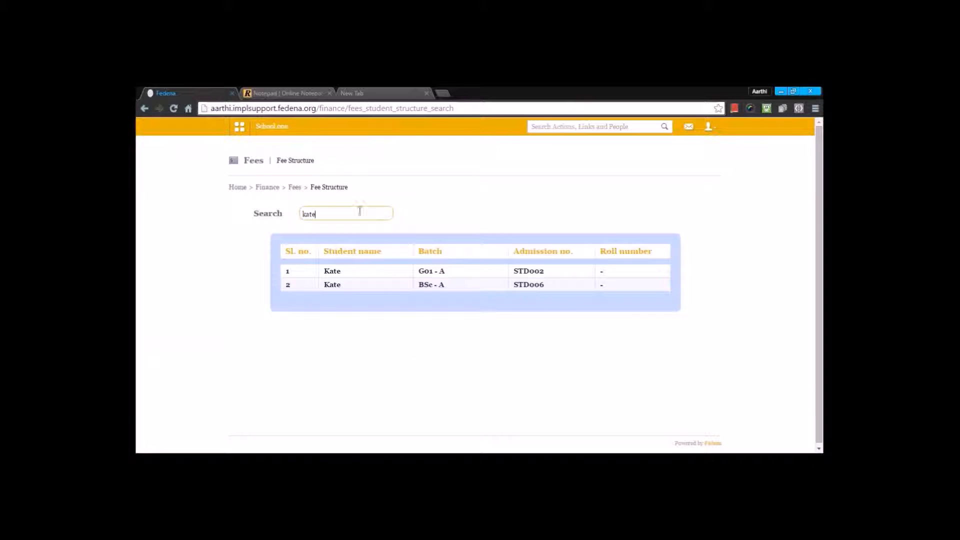
{"action": "left_click", "coordinate": [332, 284]}
{"action": "left_click", "coordinate": [385, 219]}
{"action": "left_click", "coordinate": [397, 248]}
{"action": "scroll", "coordinate": [415, 215], "scroll_direction": "down", "scroll_amount": 6}
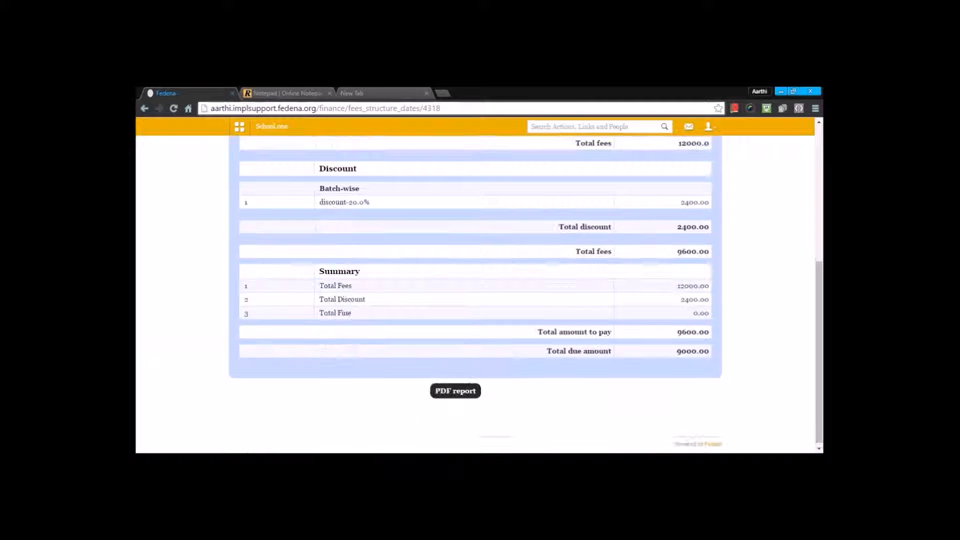
{"action": "scroll", "coordinate": [415, 215], "scroll_direction": "up", "scroll_amount": 3}
{"action": "scroll", "coordinate": [449, 277], "scroll_direction": "up", "scroll_amount": 3}
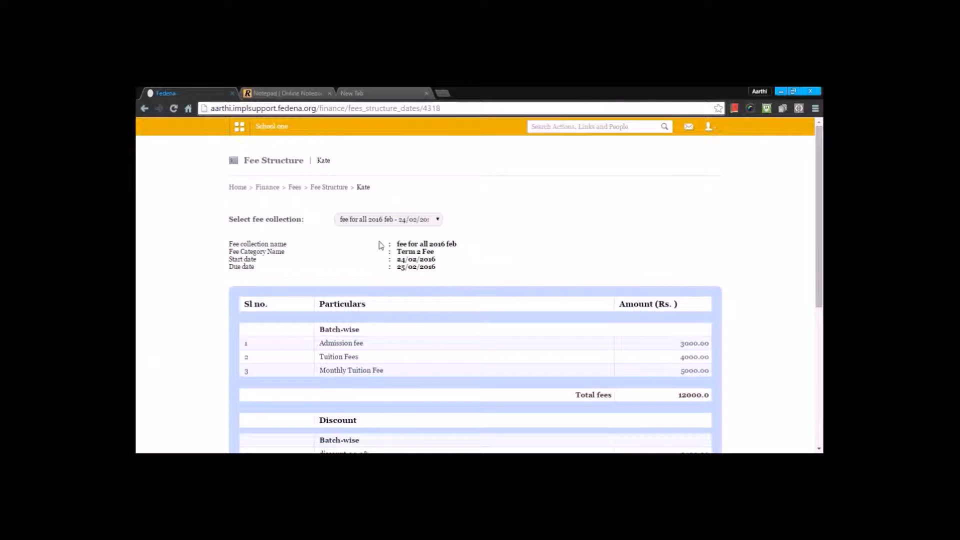
{"action": "scroll", "coordinate": [380, 247], "scroll_direction": "down", "scroll_amount": 5}
{"action": "scroll", "coordinate": [380, 246], "scroll_direction": "up", "scroll_amount": 5}
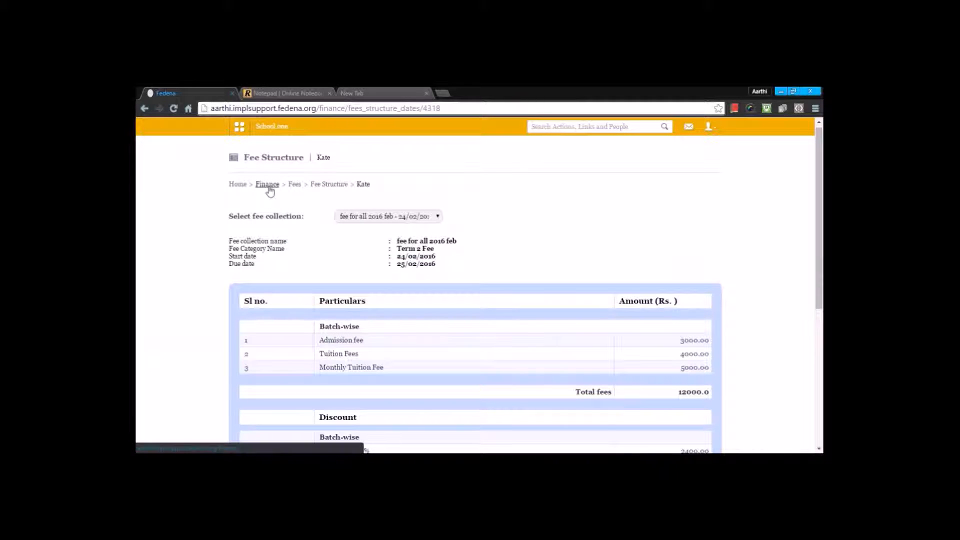
Open Fees Defaulters, look at the course, batch and fee collection date selections, and return to the Manage Fees page
{"action": "left_click", "coordinate": [295, 186]}
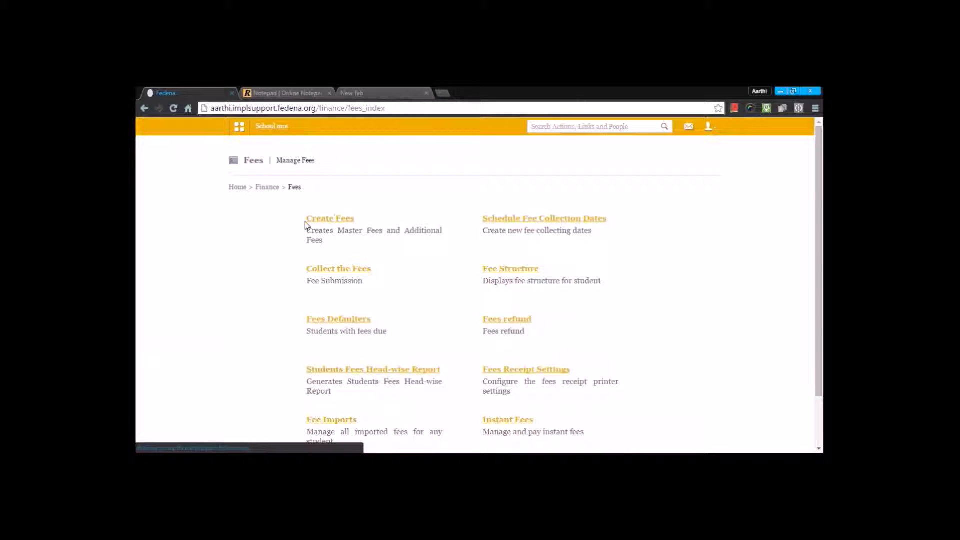
{"action": "left_click", "coordinate": [363, 319]}
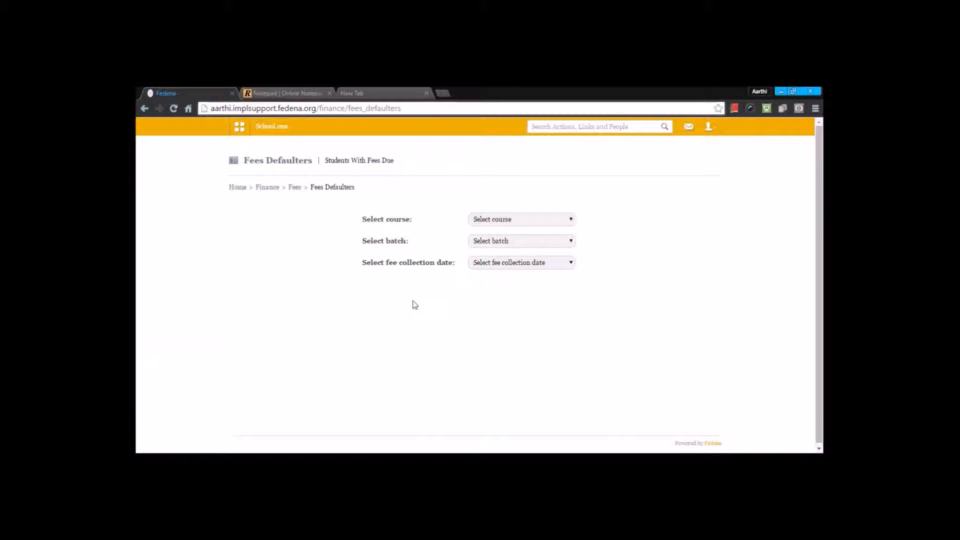
{"action": "left_click", "coordinate": [500, 221]}
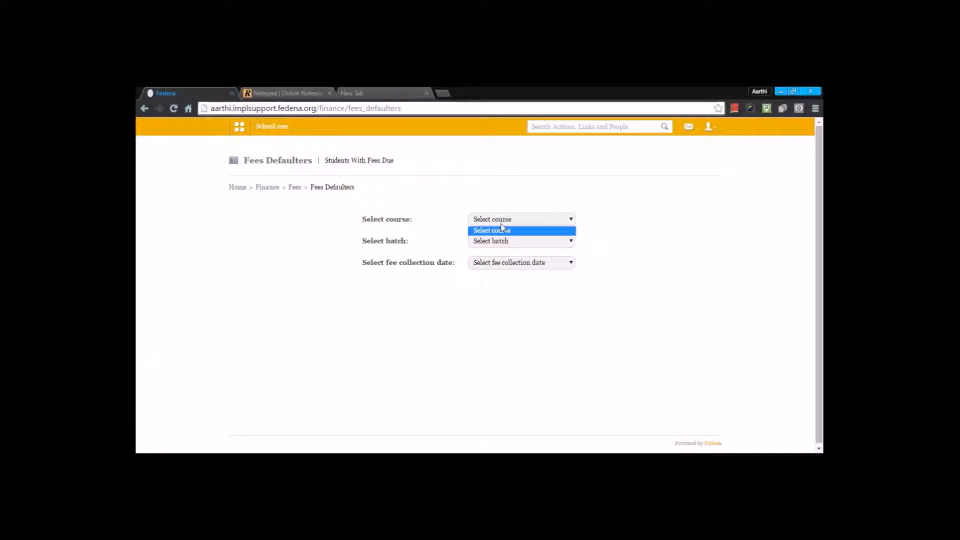
{"action": "left_click", "coordinate": [513, 171]}
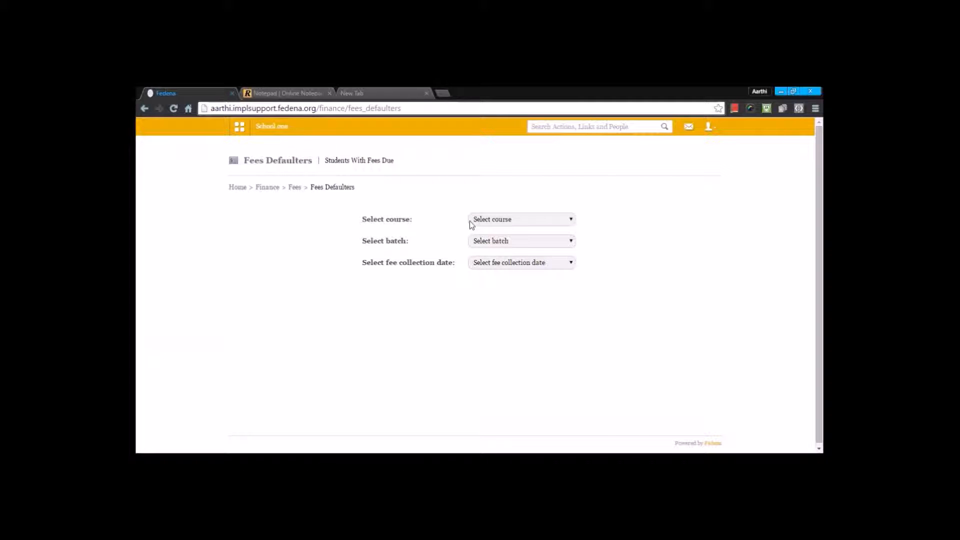
{"action": "left_click", "coordinate": [511, 245]}
{"action": "left_click", "coordinate": [517, 265]}
{"action": "left_click", "coordinate": [517, 265]}
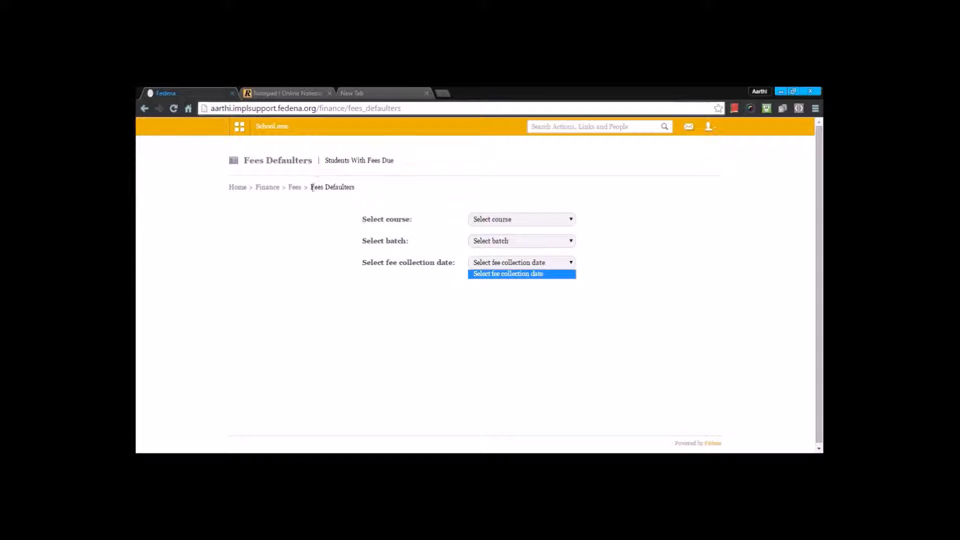
{"action": "left_click", "coordinate": [294, 187]}
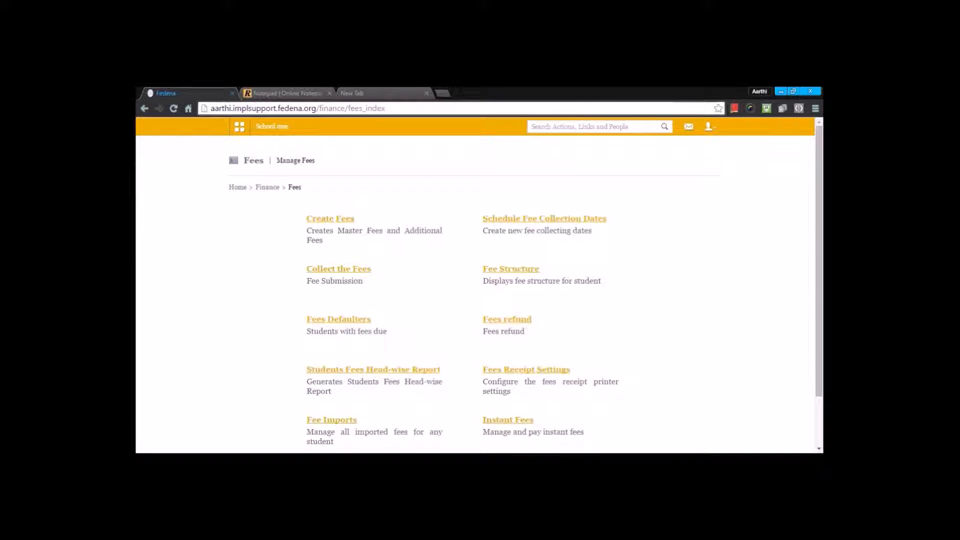
Start a fee refund rule for the "Term 1 for class1" collection and name it "Refund"
{"action": "left_click", "coordinate": [502, 320]}
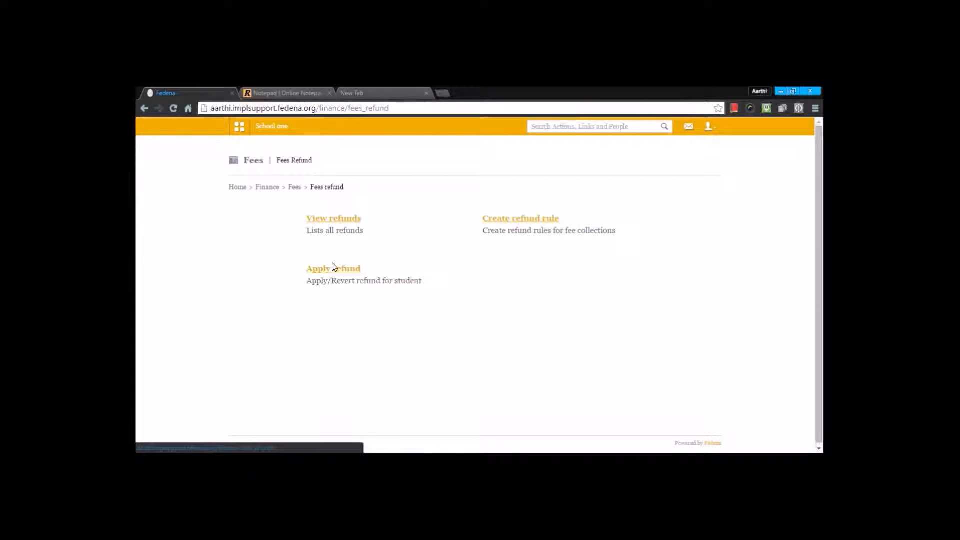
{"action": "left_click", "coordinate": [497, 222]}
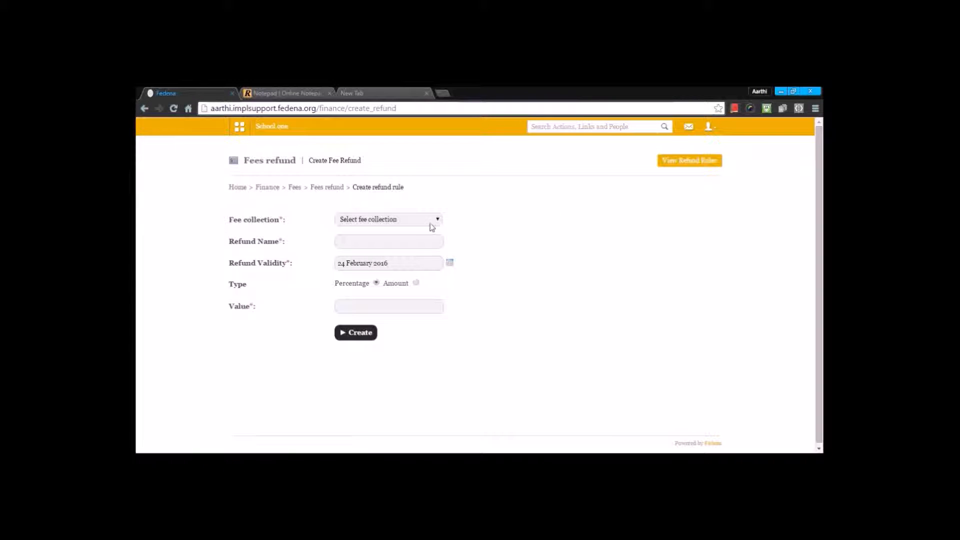
{"action": "left_click", "coordinate": [422, 220]}
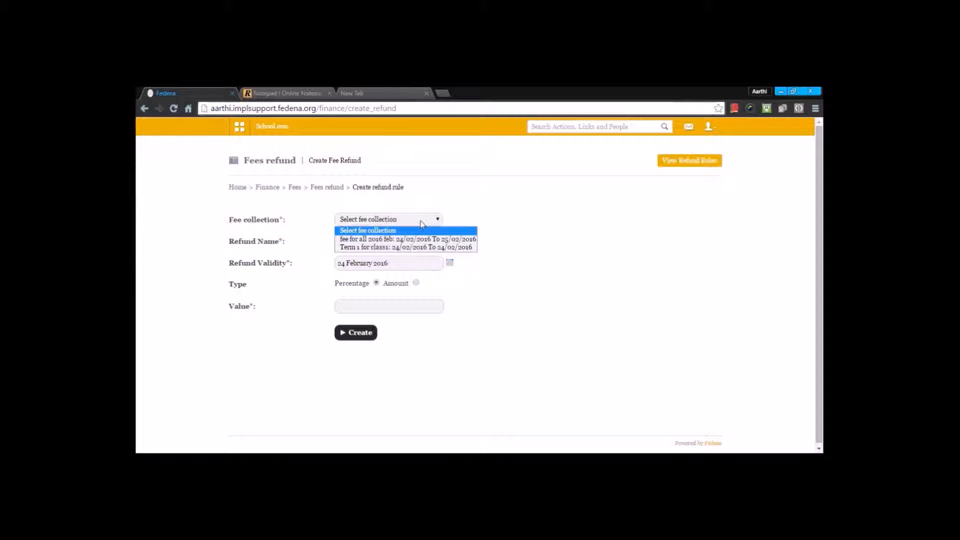
{"action": "left_click", "coordinate": [407, 247]}
{"action": "left_click", "coordinate": [386, 243]}
{"action": "type", "text": "Refu"}
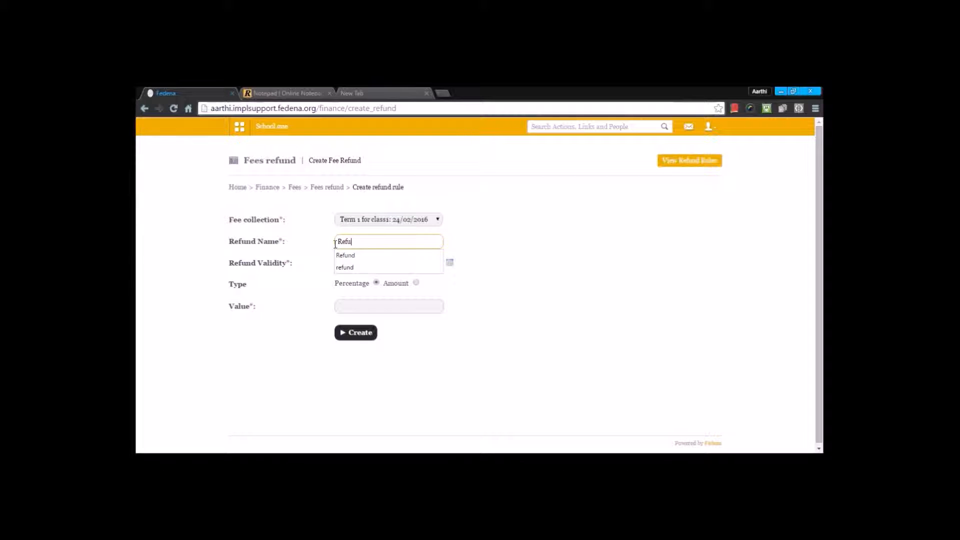
{"action": "type", "text": "nd"}
{"action": "left_click", "coordinate": [363, 257]}
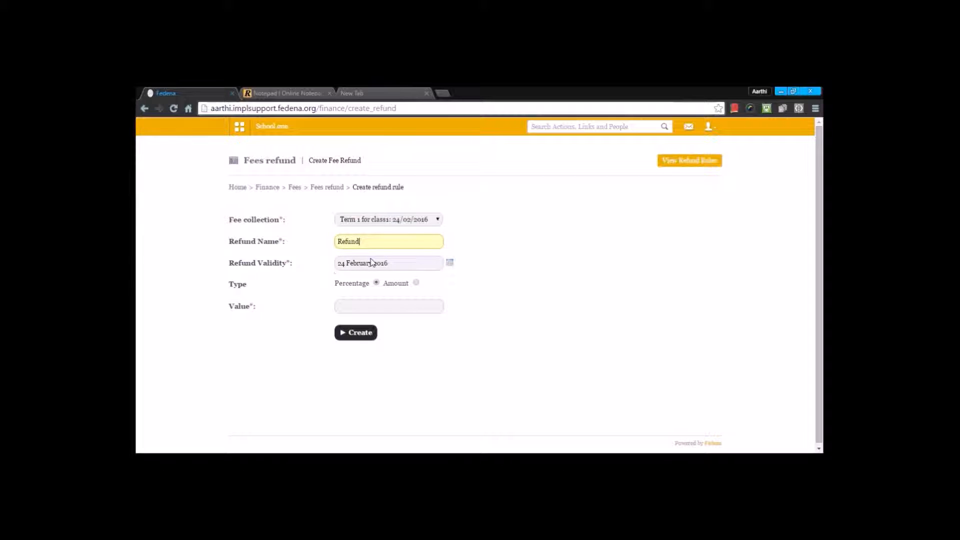
Set the refund rule's type to Amount with a value of 2000
{"action": "left_click", "coordinate": [416, 283]}
{"action": "left_click", "coordinate": [404, 307]}
{"action": "type", "text": "2000"}
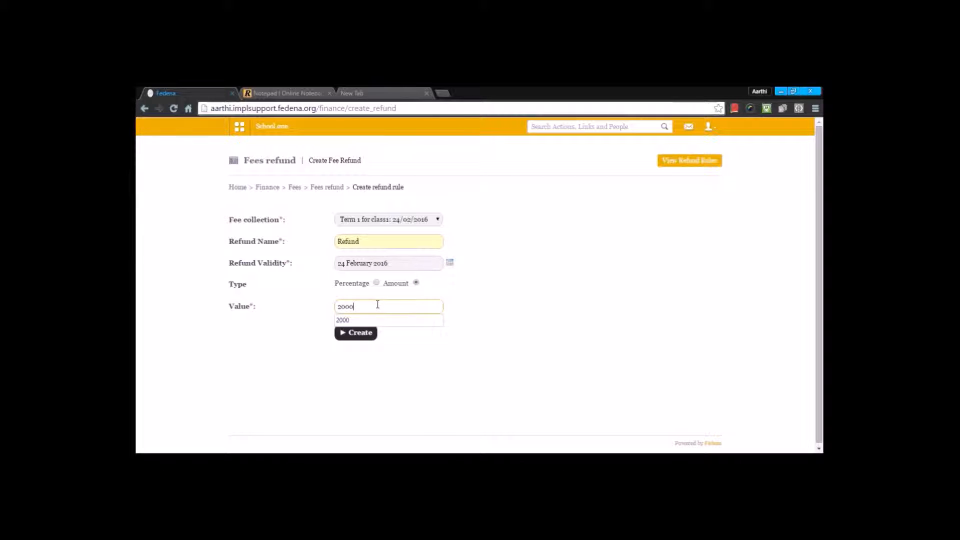
Submit the refund rule, change its refund validity to 25 February 2016, and create it again
{"action": "left_click", "coordinate": [575, 305]}
{"action": "left_click", "coordinate": [359, 335]}
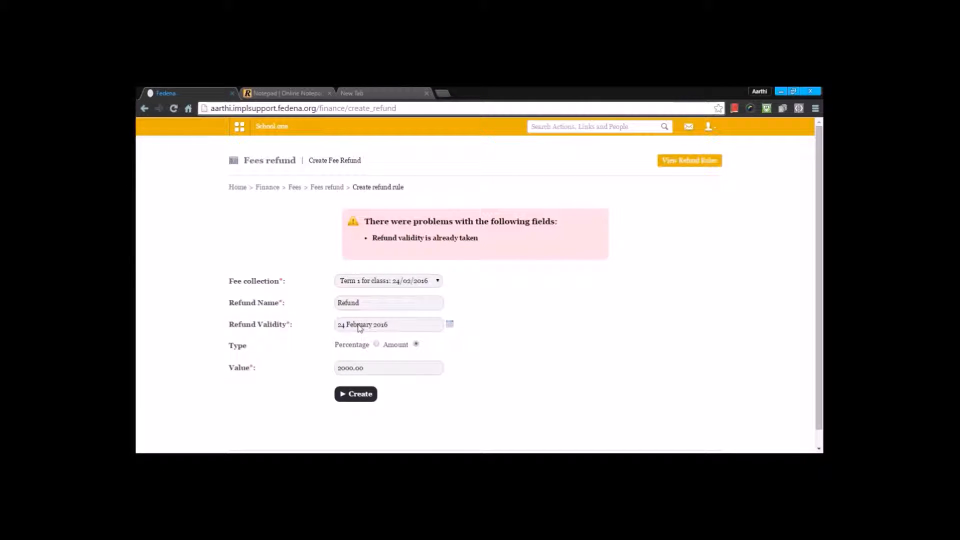
{"action": "left_click", "coordinate": [383, 307]}
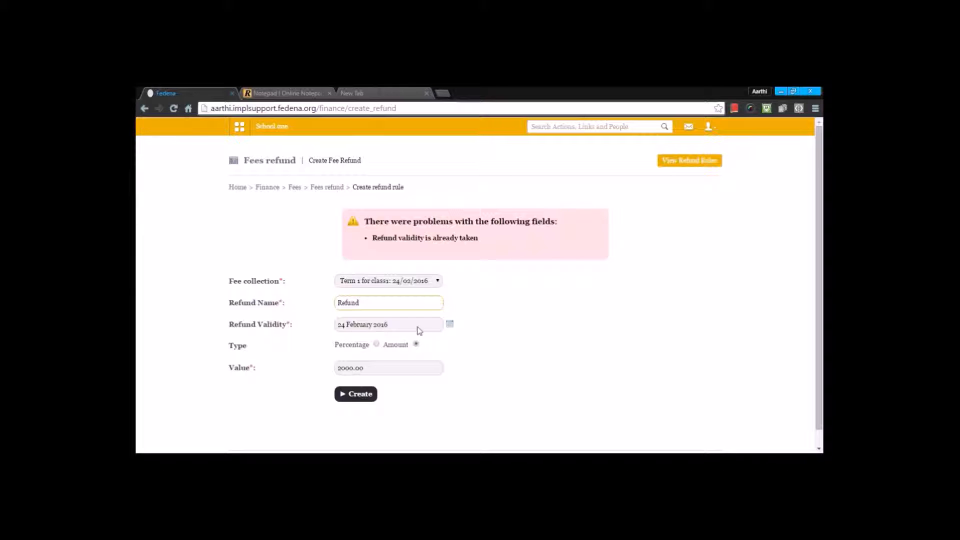
{"action": "left_click", "coordinate": [385, 302]}
{"action": "left_click", "coordinate": [450, 324]}
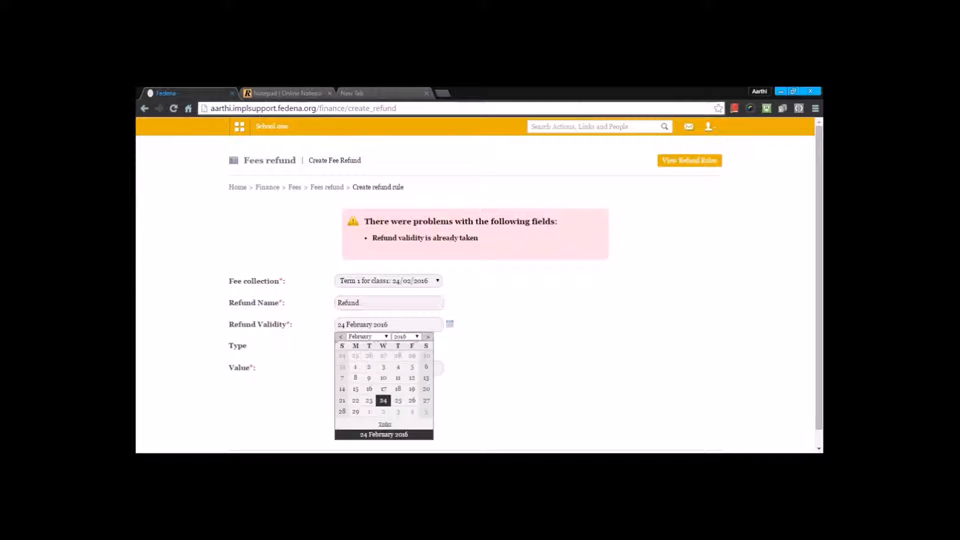
{"action": "left_click", "coordinate": [398, 400]}
{"action": "left_click", "coordinate": [364, 394]}
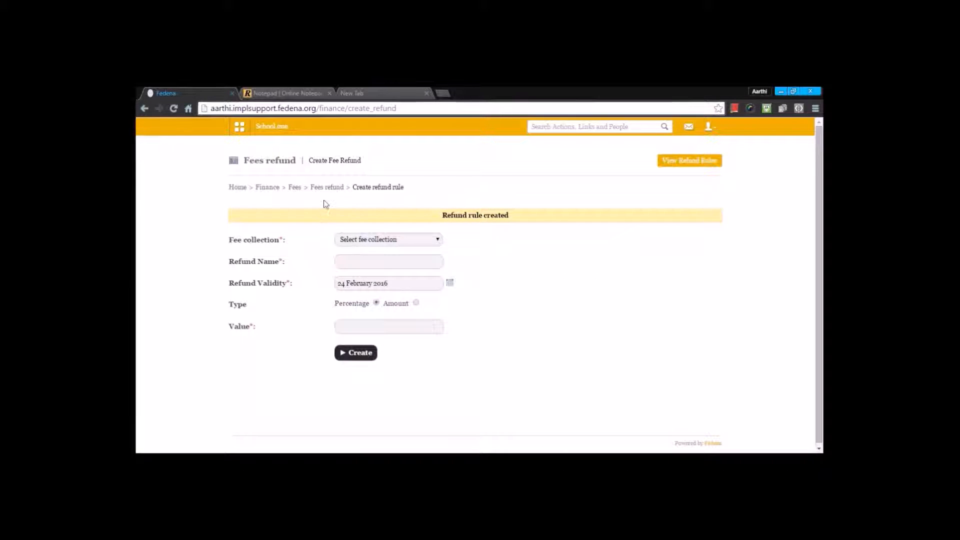
Open Apply refund, find the student in batch BSc - A by first name, and select the "Term 1 for class1" fee collection
{"action": "left_click", "coordinate": [328, 188]}
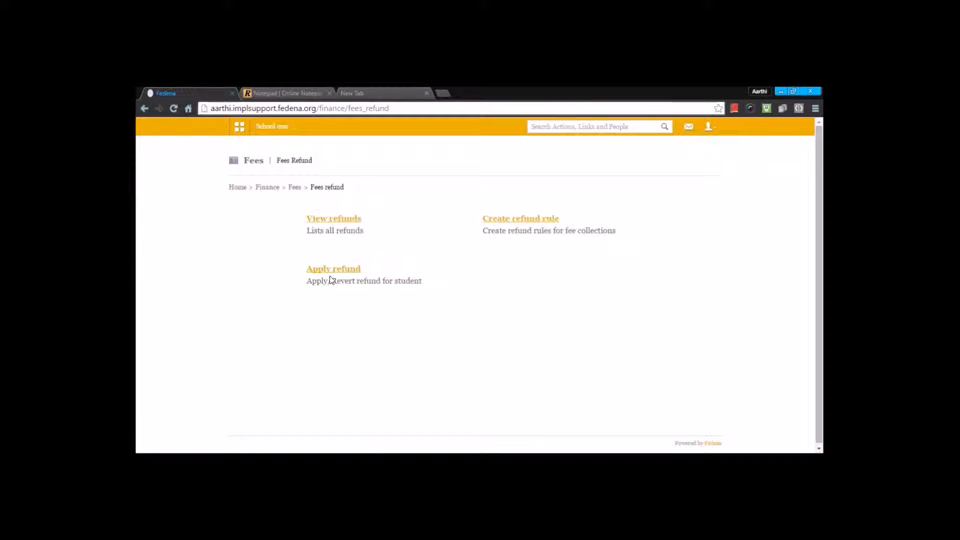
{"action": "left_click", "coordinate": [333, 270]}
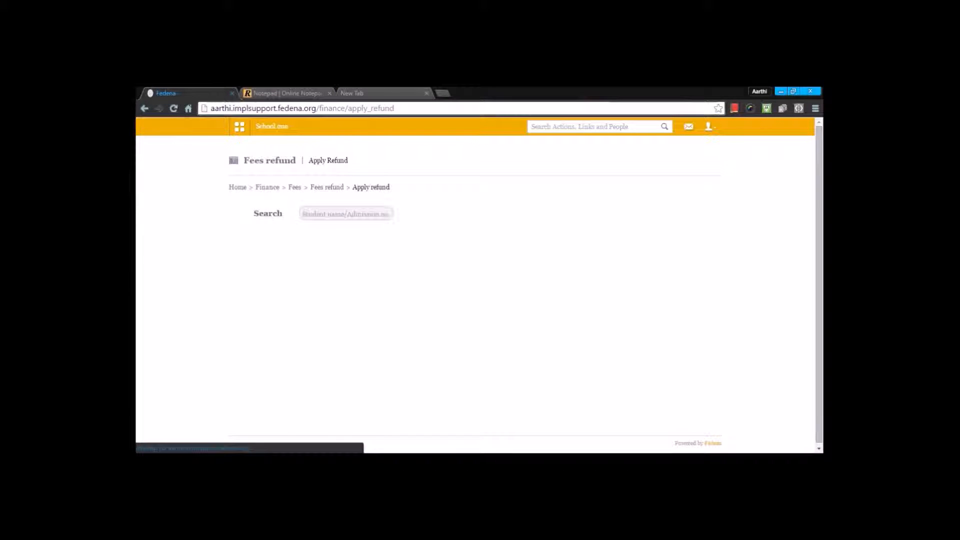
{"action": "type", "text": "ish"}
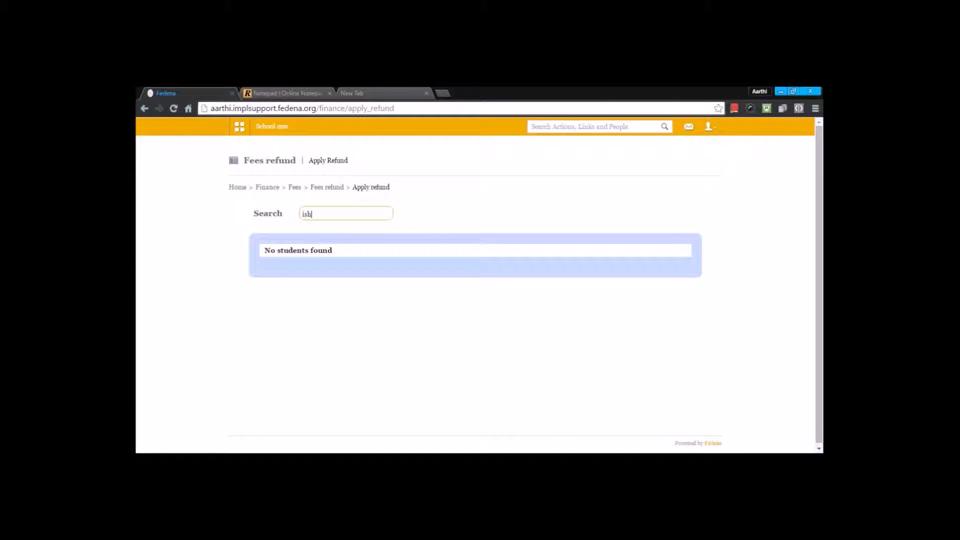
{"action": "type", "text": "an"}
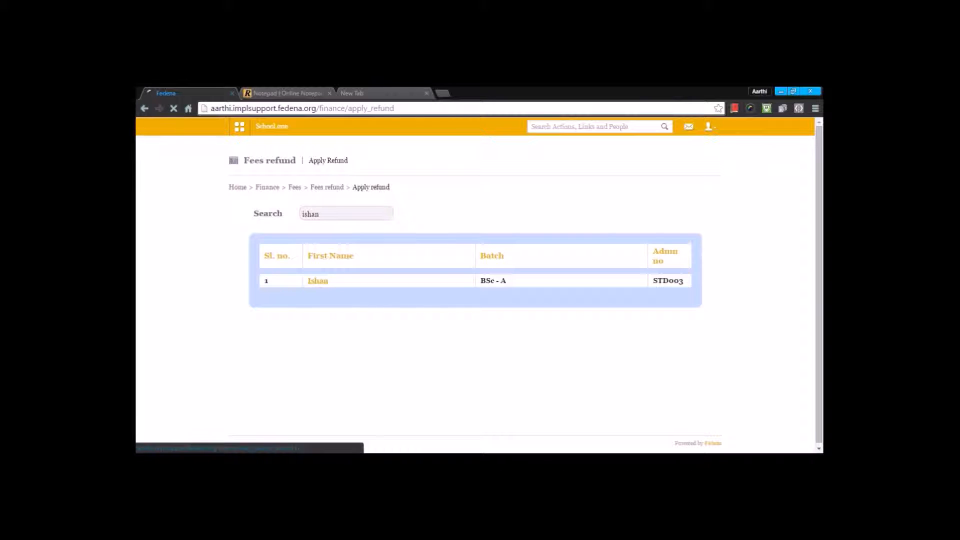
{"action": "left_click", "coordinate": [317, 281]}
{"action": "left_click", "coordinate": [395, 220]}
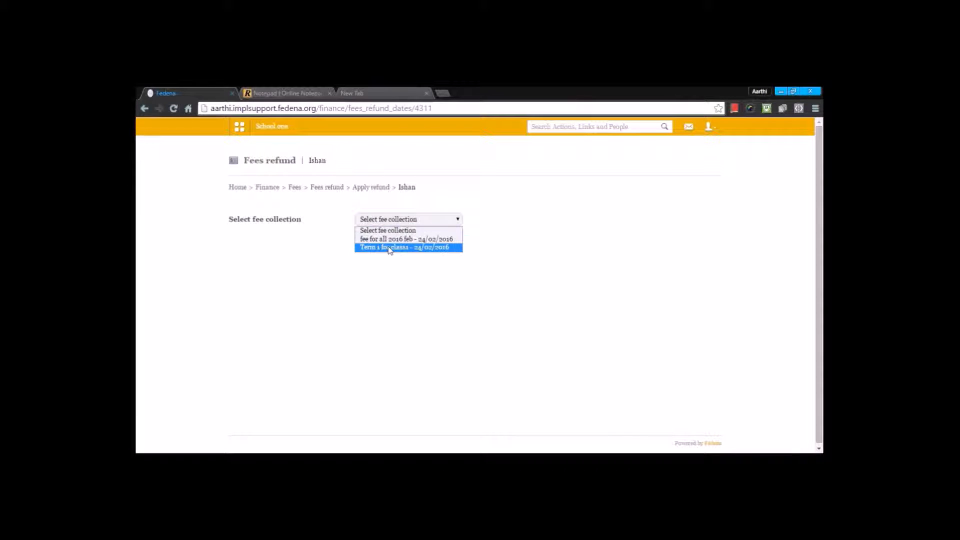
{"action": "left_click", "coordinate": [387, 249]}
Revert the student's refund for "Term 1 for class1" and confirm the reversal
{"action": "scroll", "coordinate": [469, 356], "scroll_direction": "down", "scroll_amount": 3}
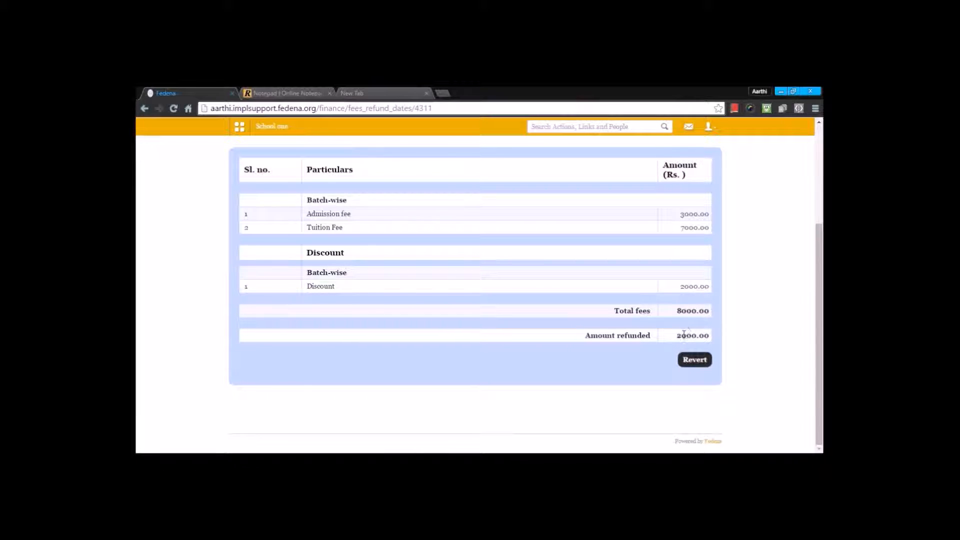
{"action": "left_click", "coordinate": [694, 360]}
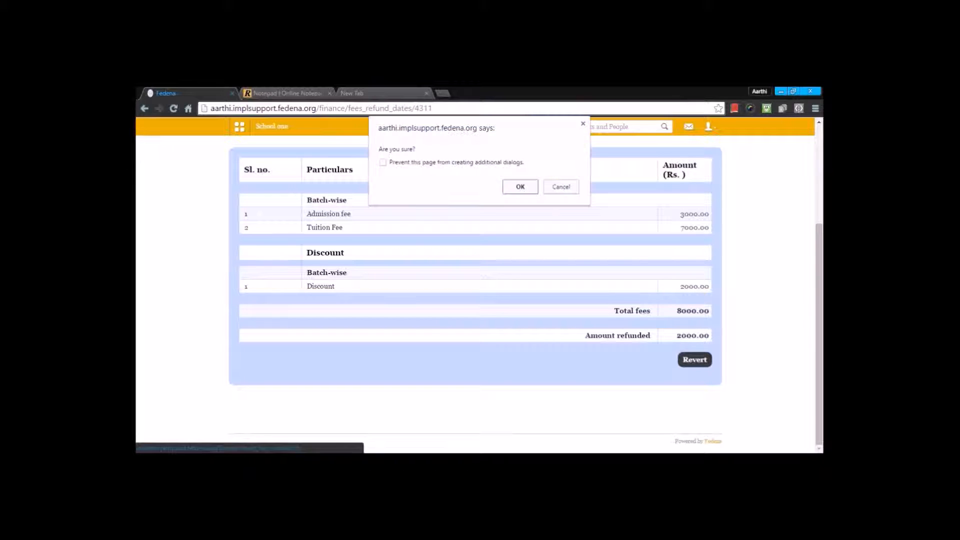
{"action": "left_click", "coordinate": [518, 187]}
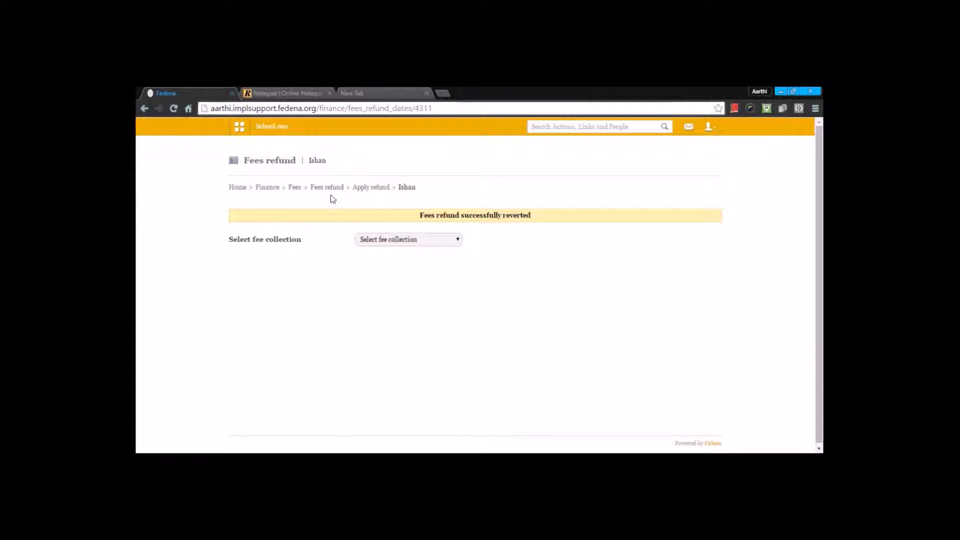
Generate the batch-wise Students Fees Head-wise Report for Bachelor of Commerce, batches BSc - A and BSc - B, and review the students' fee entries
{"action": "left_click", "coordinate": [293, 190]}
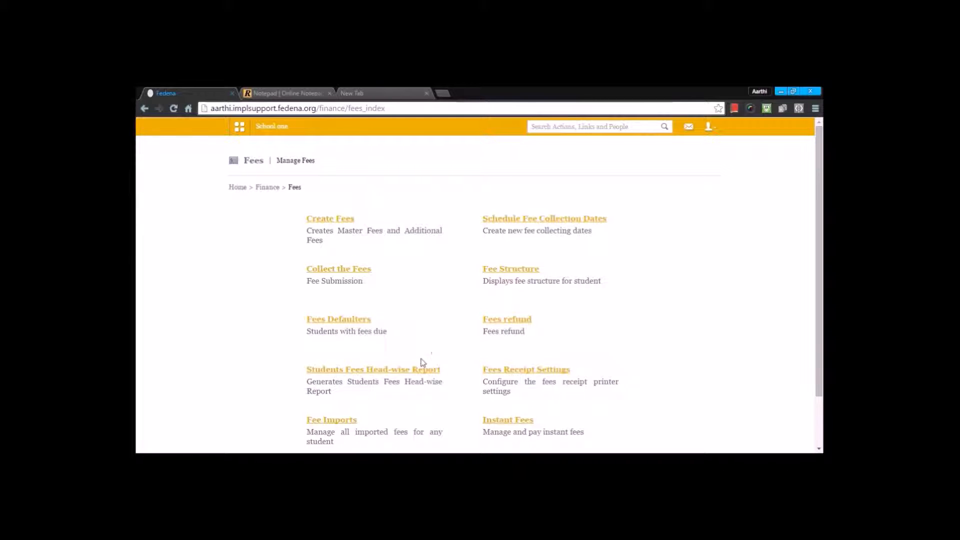
{"action": "left_click", "coordinate": [389, 371]}
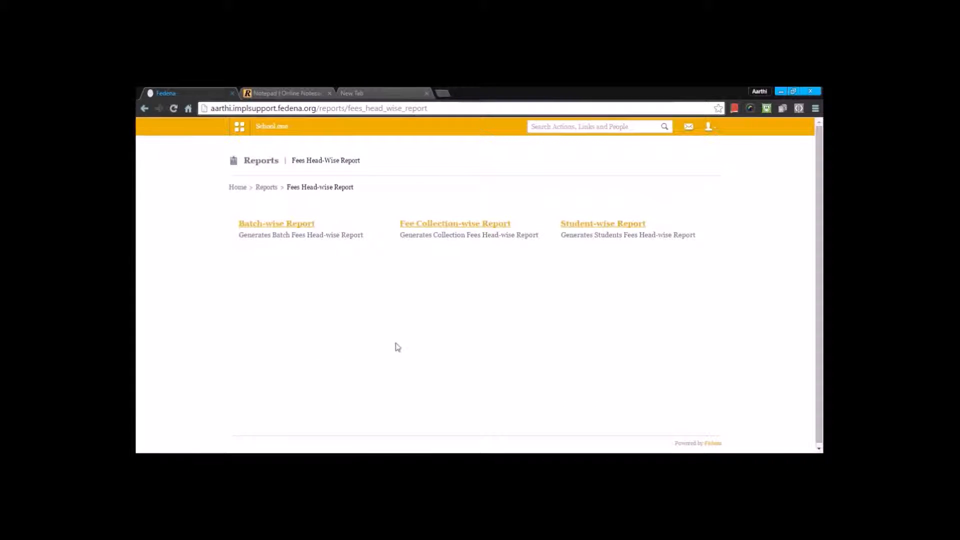
{"action": "left_click", "coordinate": [263, 229]}
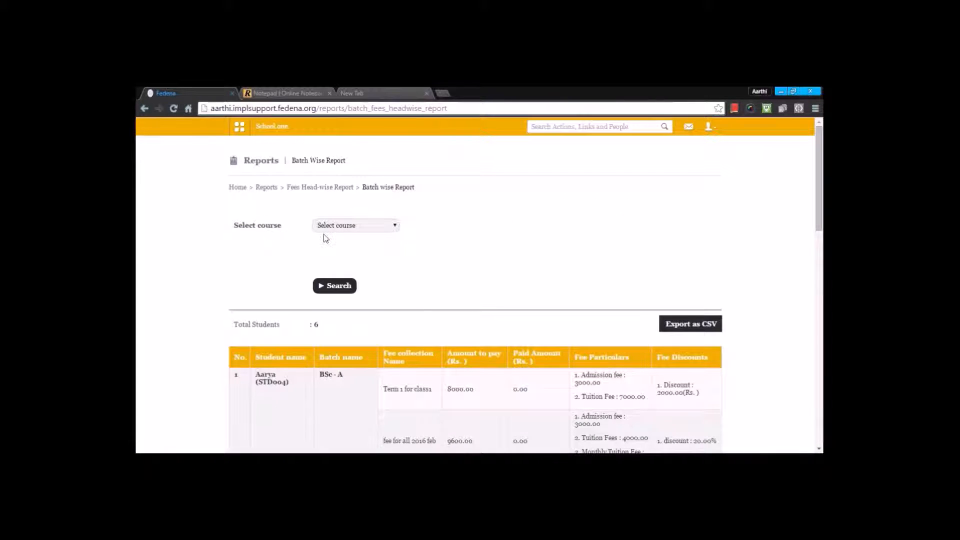
{"action": "left_click", "coordinate": [336, 228]}
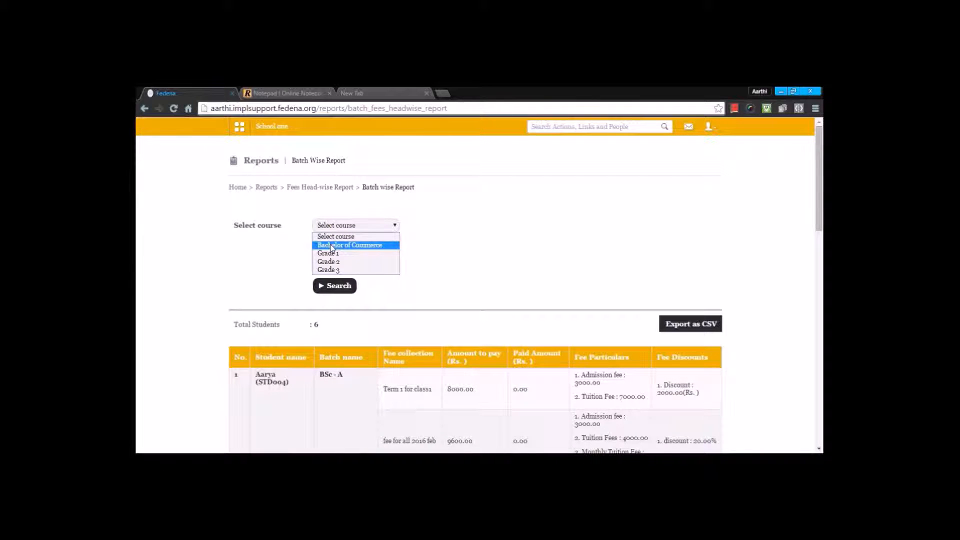
{"action": "left_click", "coordinate": [330, 244]}
{"action": "left_click", "coordinate": [321, 285]}
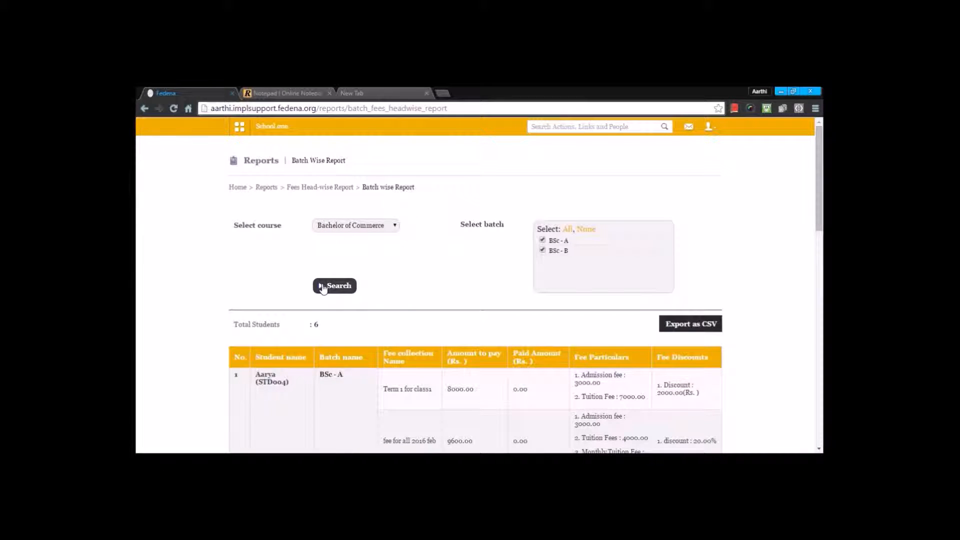
{"action": "scroll", "coordinate": [475, 300], "scroll_direction": "down", "scroll_amount": 1}
{"action": "scroll", "coordinate": [288, 299], "scroll_direction": "down", "scroll_amount": 1}
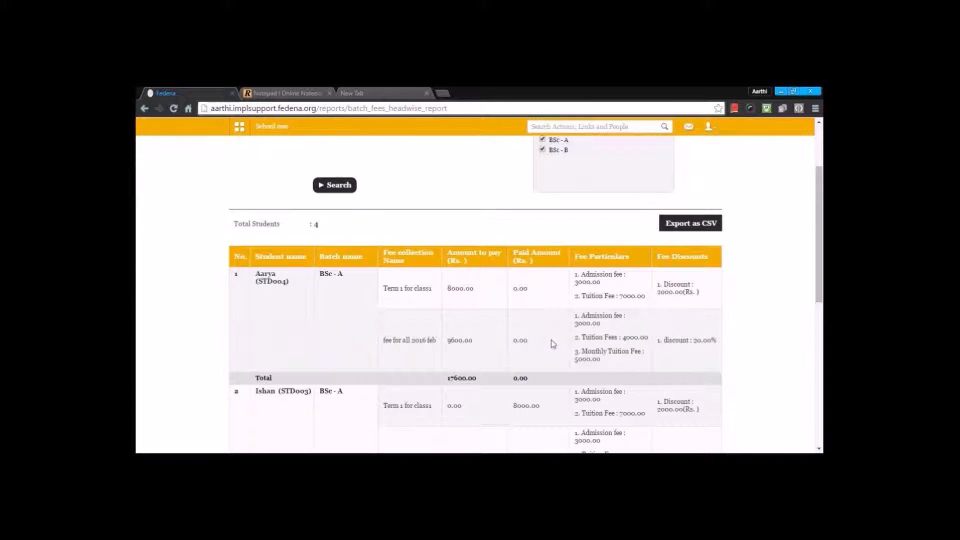
{"action": "scroll", "coordinate": [552, 346], "scroll_direction": "down", "scroll_amount": 1}
{"action": "scroll", "coordinate": [553, 344], "scroll_direction": "down", "scroll_amount": 5}
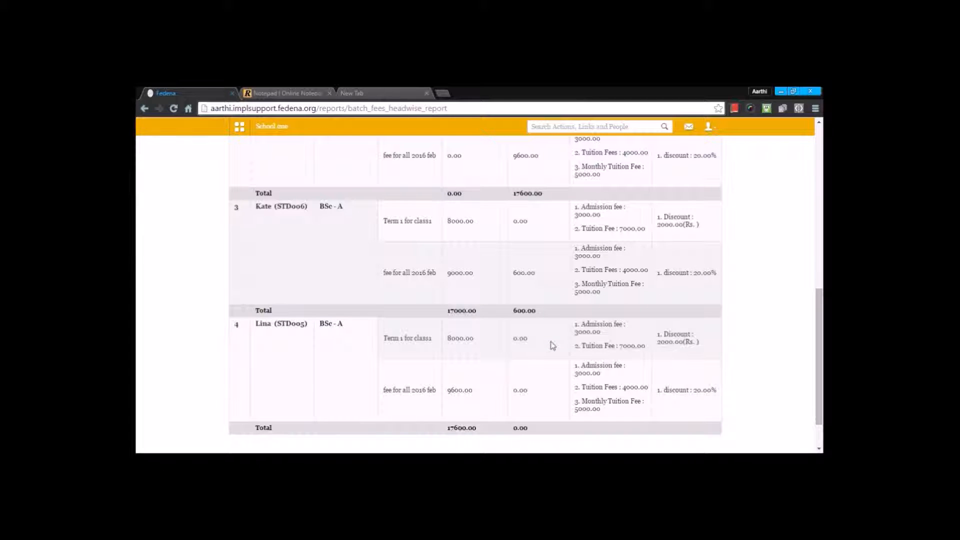
{"action": "scroll", "coordinate": [553, 347], "scroll_direction": "down", "scroll_amount": 1}
{"action": "scroll", "coordinate": [553, 347], "scroll_direction": "up", "scroll_amount": 9}
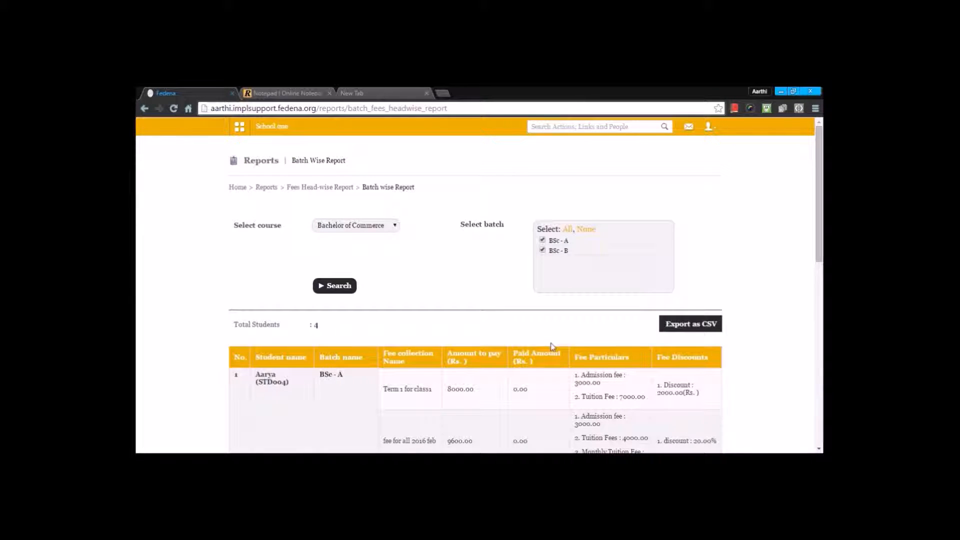
Open the Fee Collection-wise Report for batch BSc - A and the "Term 1 for class1" collection, and review the listed students' fees
{"action": "left_click", "coordinate": [345, 190]}
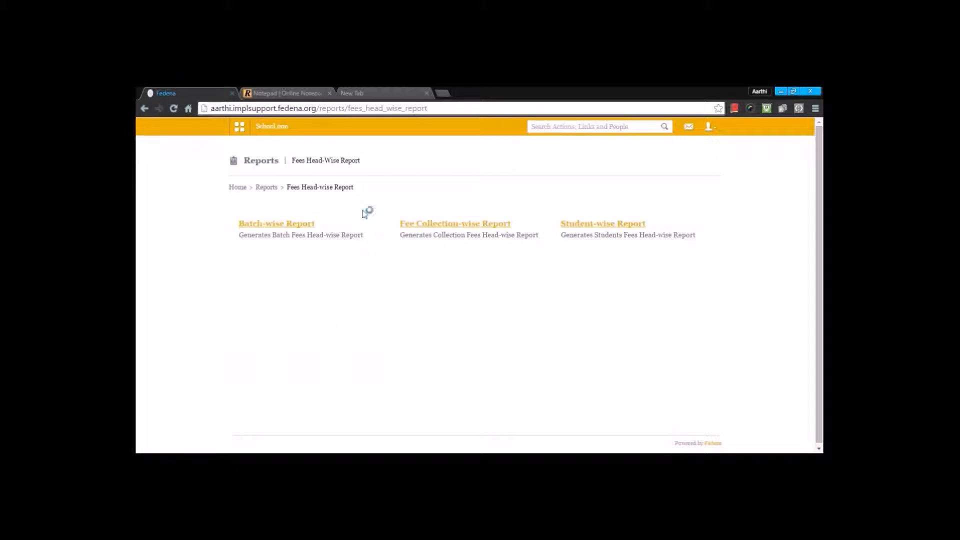
{"action": "left_click", "coordinate": [432, 225]}
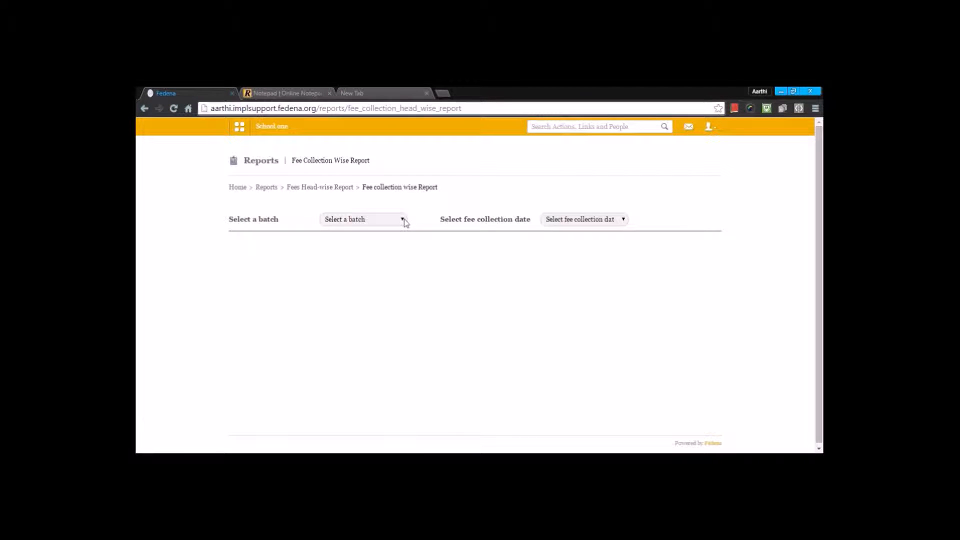
{"action": "left_click", "coordinate": [400, 220]}
{"action": "left_click", "coordinate": [375, 239]}
{"action": "left_click", "coordinate": [550, 220]}
{"action": "left_click", "coordinate": [547, 241]}
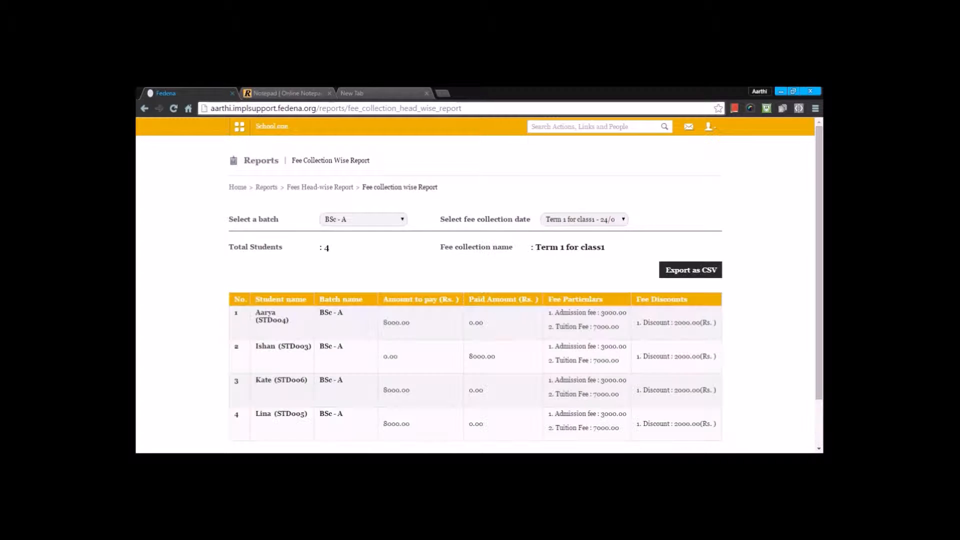
{"action": "scroll", "coordinate": [325, 248], "scroll_direction": "down", "scroll_amount": 1}
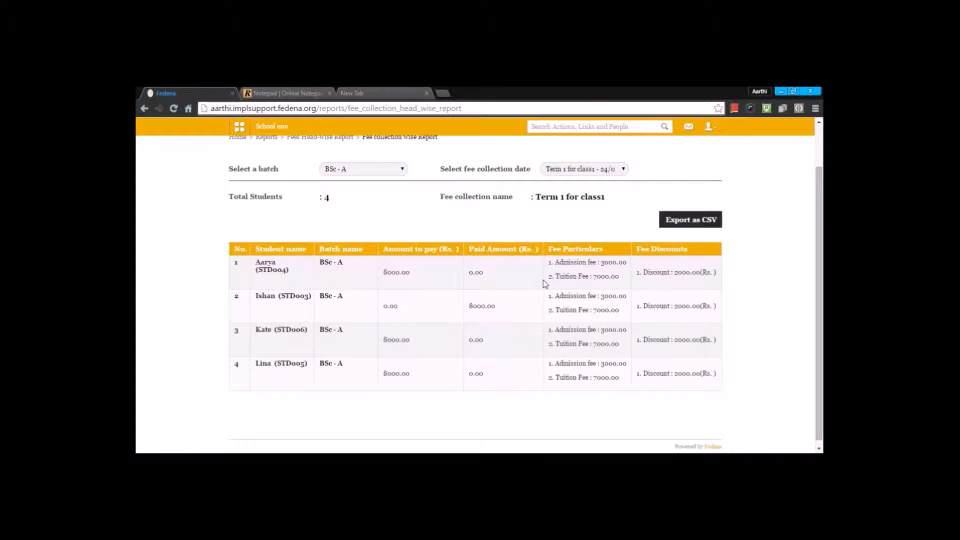
{"action": "scroll", "coordinate": [495, 273], "scroll_direction": "up", "scroll_amount": 2}
Return to the Fees Head-wise Report page and view the Student-wise Report of the same student in batch BSc - A
{"action": "left_click", "coordinate": [266, 187]}
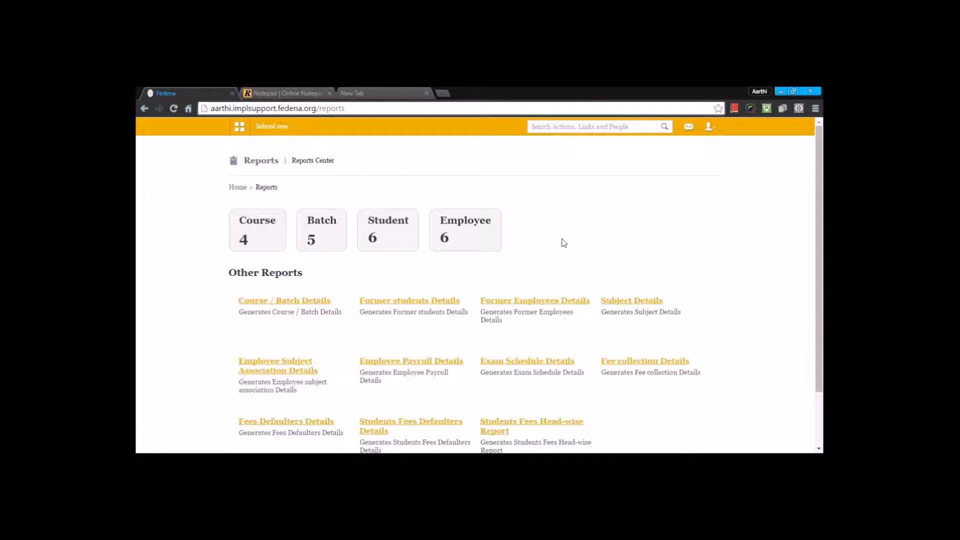
{"action": "left_click", "coordinate": [145, 108]}
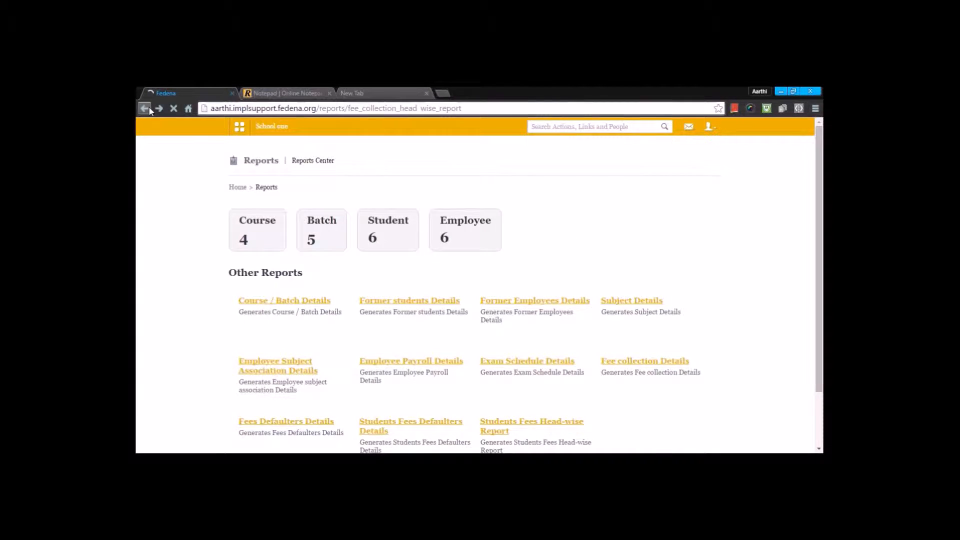
{"action": "left_click", "coordinate": [145, 108]}
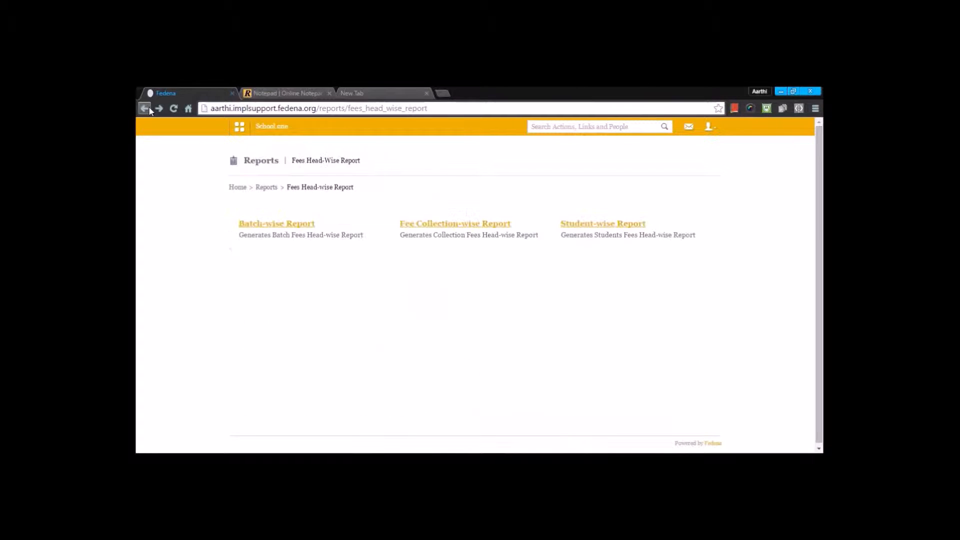
{"action": "left_click", "coordinate": [584, 225]}
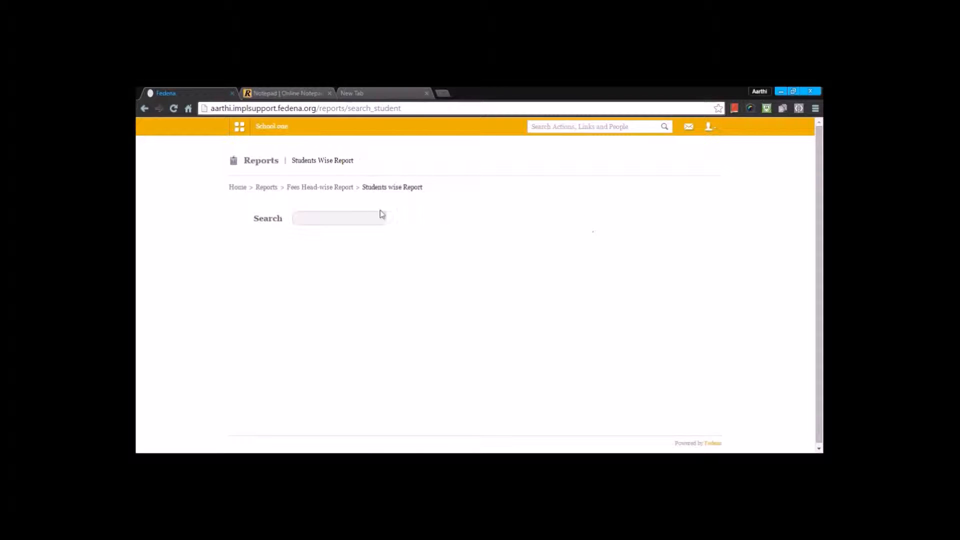
{"action": "left_click", "coordinate": [374, 220]}
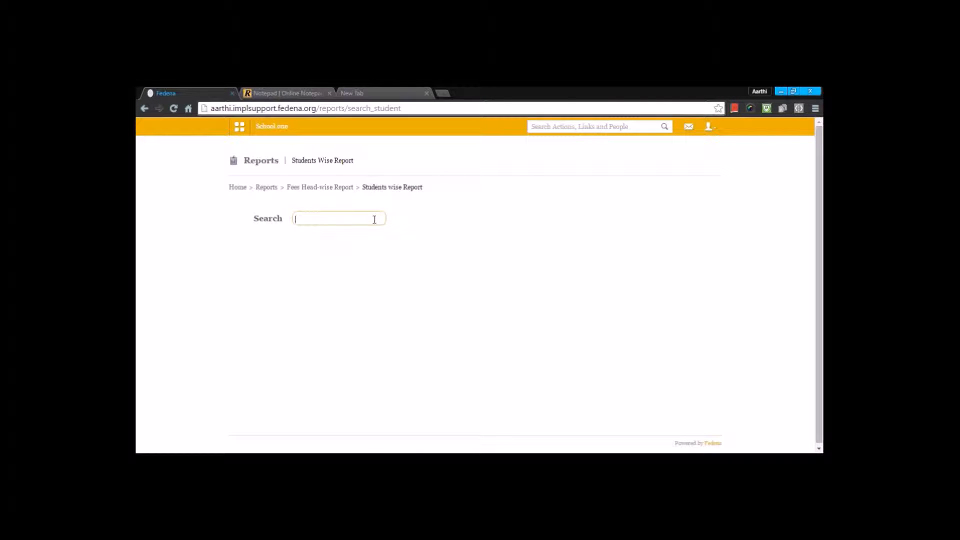
{"action": "type", "text": "ishan"}
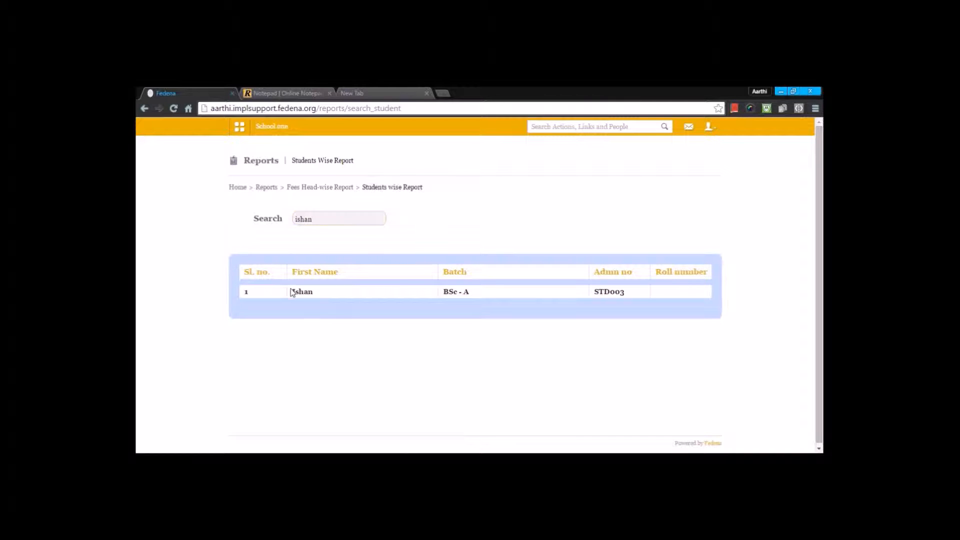
{"action": "left_click", "coordinate": [293, 292]}
{"action": "scroll", "coordinate": [342, 270], "scroll_direction": "down", "scroll_amount": 1}
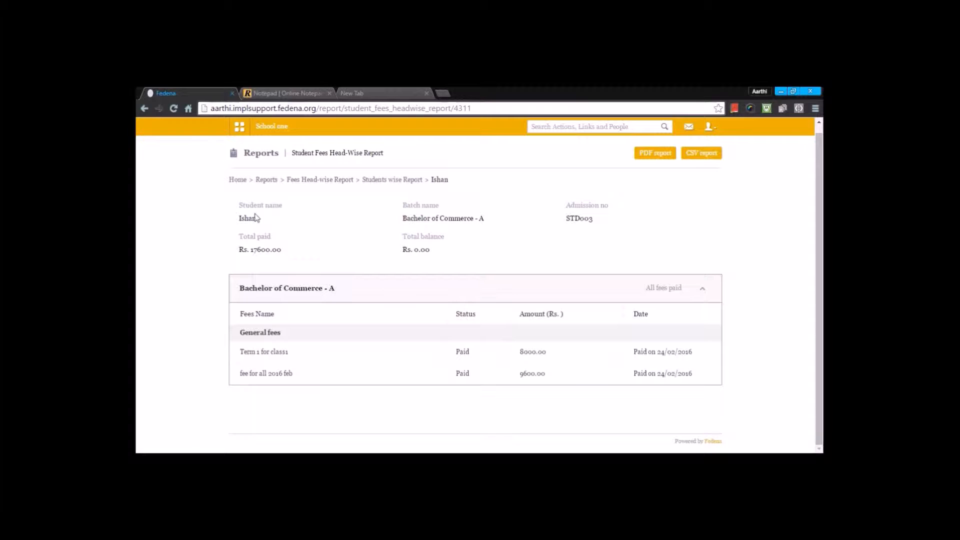
Go back to the Manage Fees page in Finance and open Fees Receipt Settings
{"action": "left_click", "coordinate": [241, 129]}
{"action": "left_click", "coordinate": [491, 153]}
{"action": "left_click", "coordinate": [271, 183]}
{"action": "left_click", "coordinate": [317, 220]}
{"action": "scroll", "coordinate": [491, 328], "scroll_direction": "down", "scroll_amount": 1}
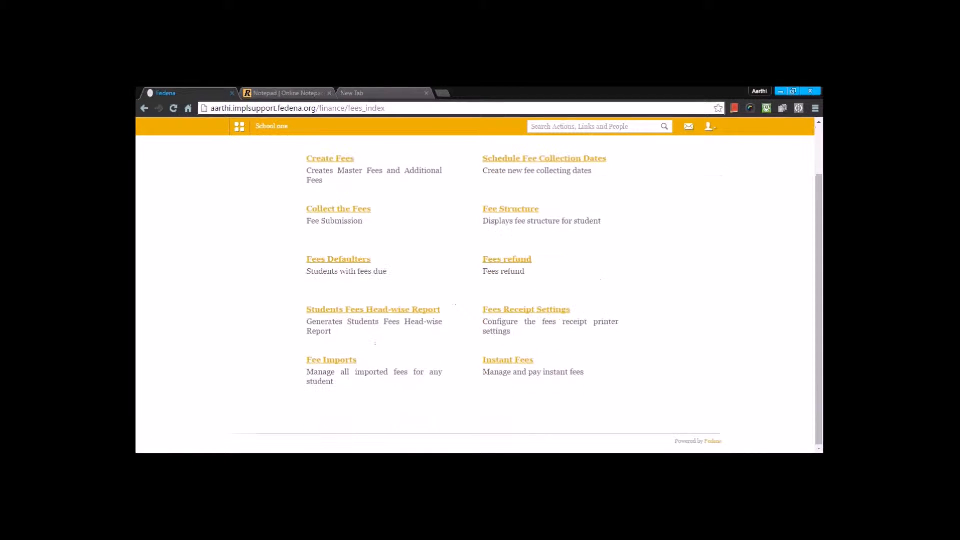
{"action": "left_click", "coordinate": [510, 314]}
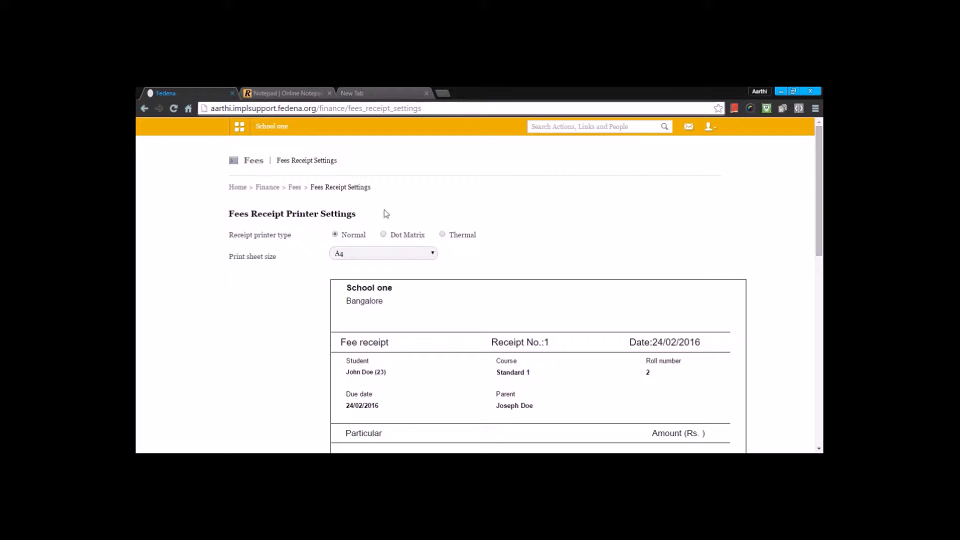
Look at the print sheet sizes and the A4 sample receipt, and switch the receipt header to Customized header
{"action": "left_click", "coordinate": [408, 254]}
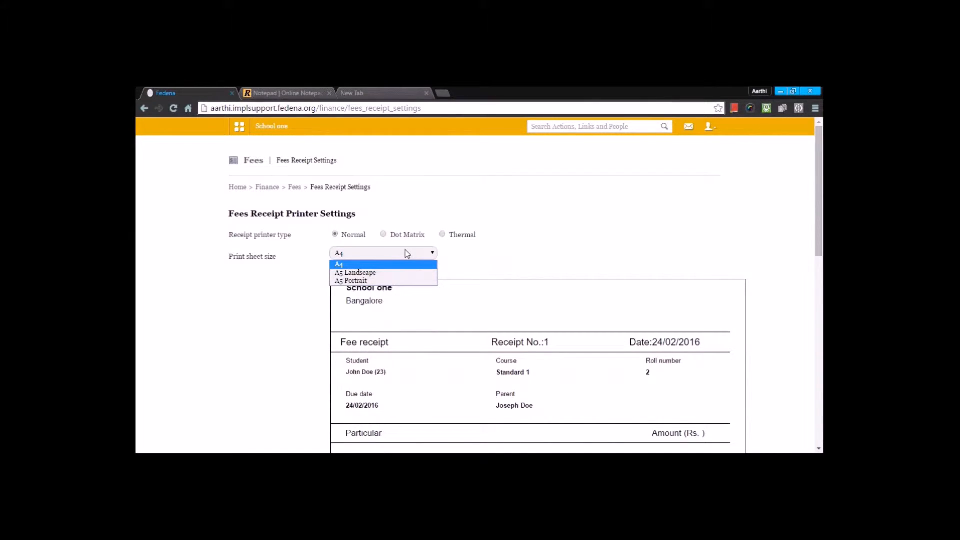
{"action": "left_click", "coordinate": [497, 242]}
{"action": "scroll", "coordinate": [484, 255], "scroll_direction": "down", "scroll_amount": 3}
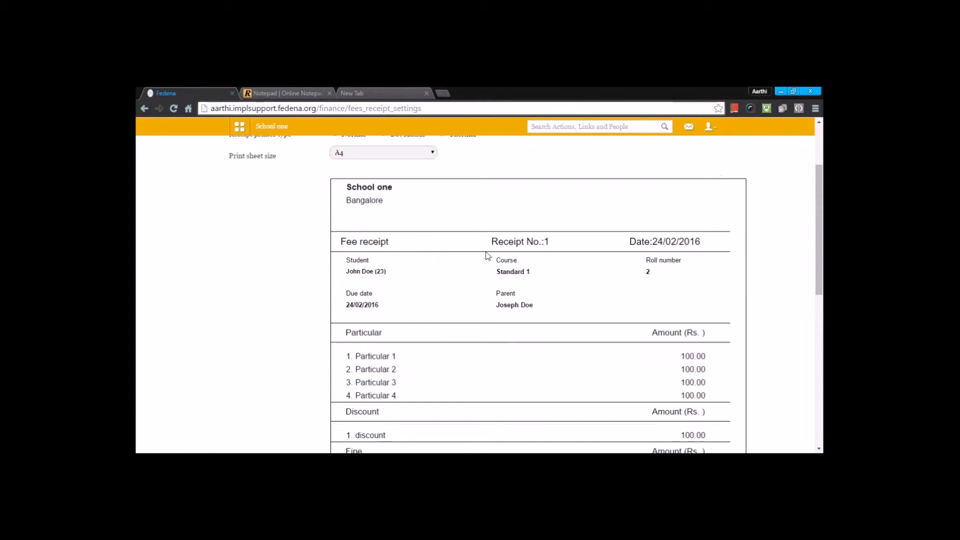
{"action": "scroll", "coordinate": [485, 258], "scroll_direction": "down", "scroll_amount": 6}
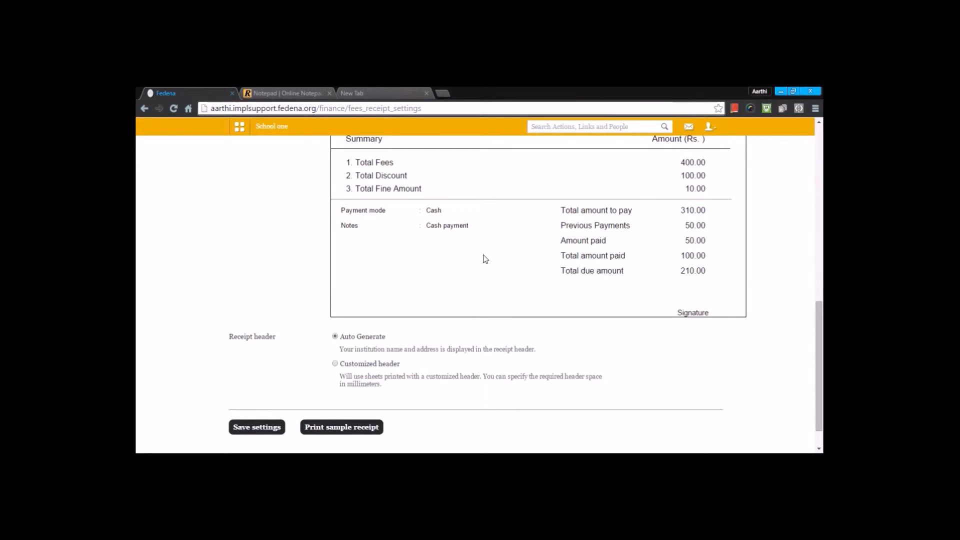
{"action": "left_click", "coordinate": [335, 363]}
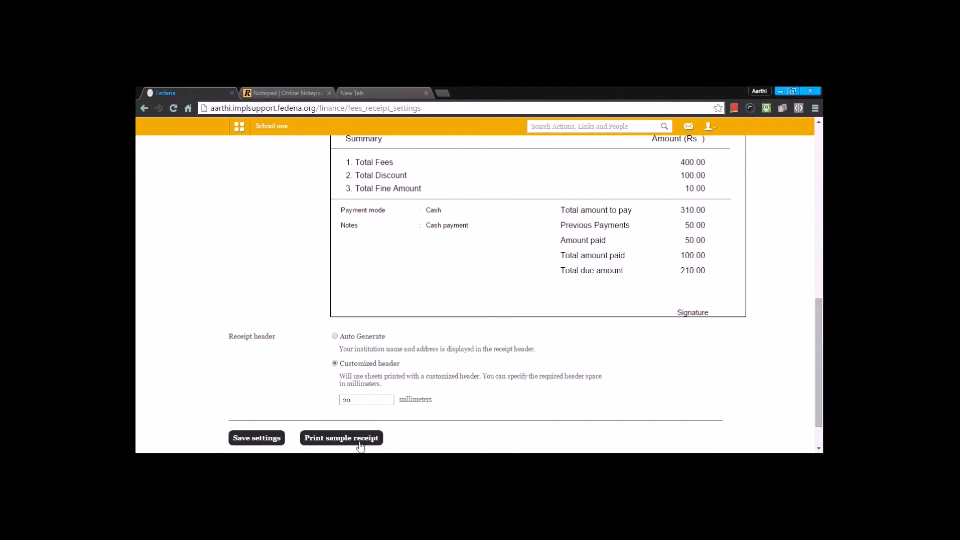
{"action": "scroll", "coordinate": [266, 393], "scroll_direction": "up", "scroll_amount": 7}
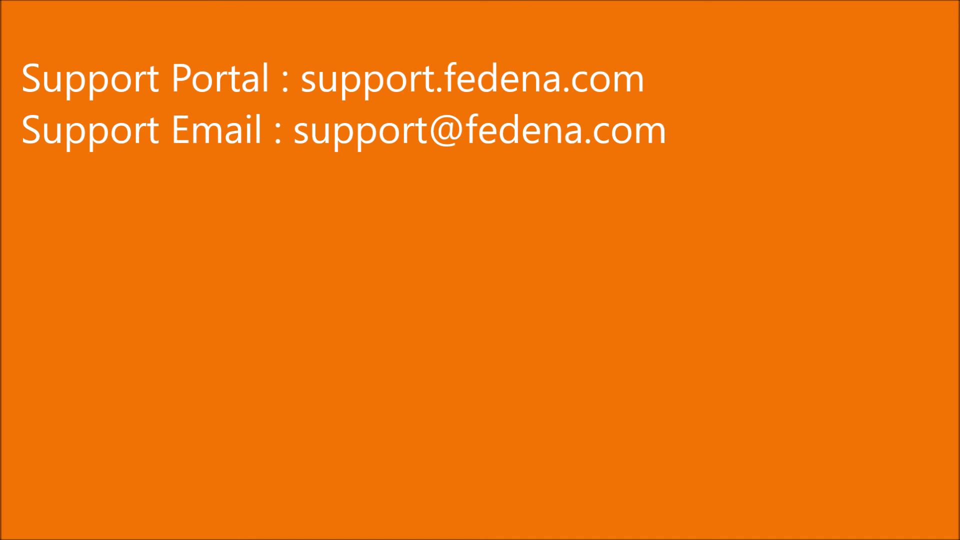